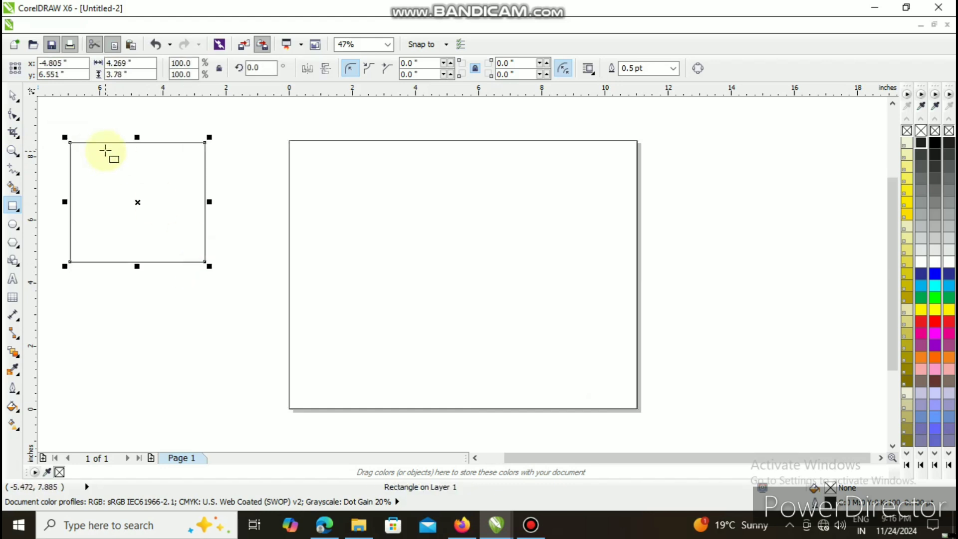
- Draw a rectangle about 3.4 by 3.1 inches inside the existing rectangle and nudge it left and up toward the centre
drag(78, 148, 190, 251)
drag(135, 201, 138, 204)
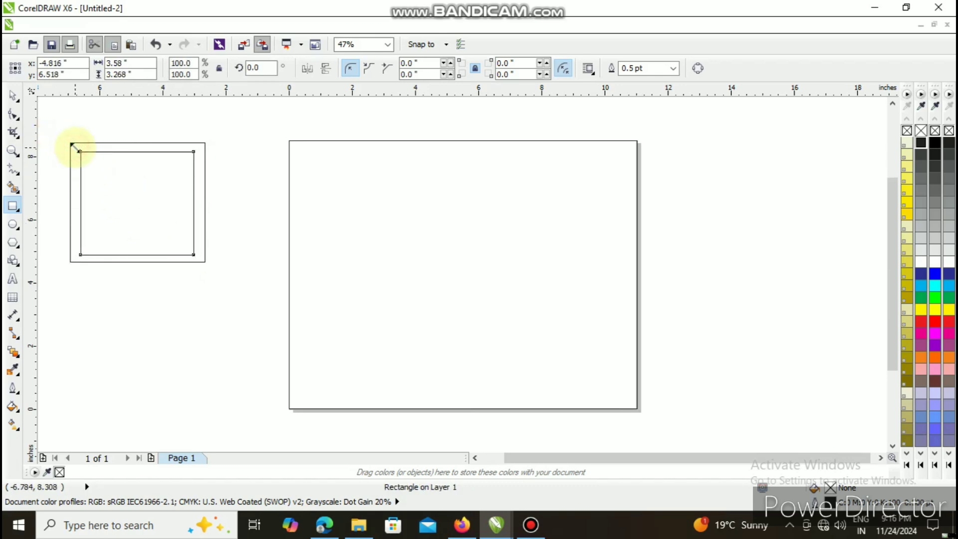
drag(75, 146, 81, 152)
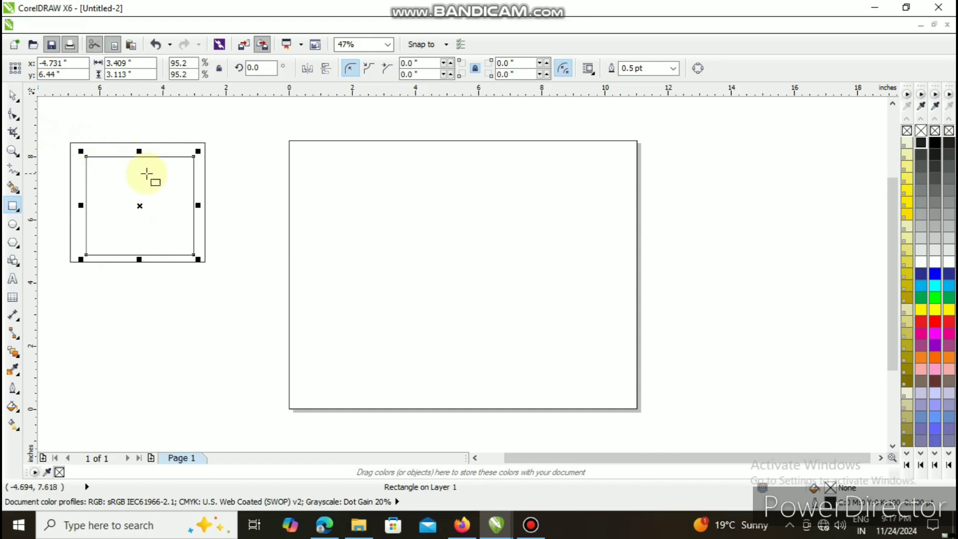
click(133, 179)
key(Left)
key(Left)
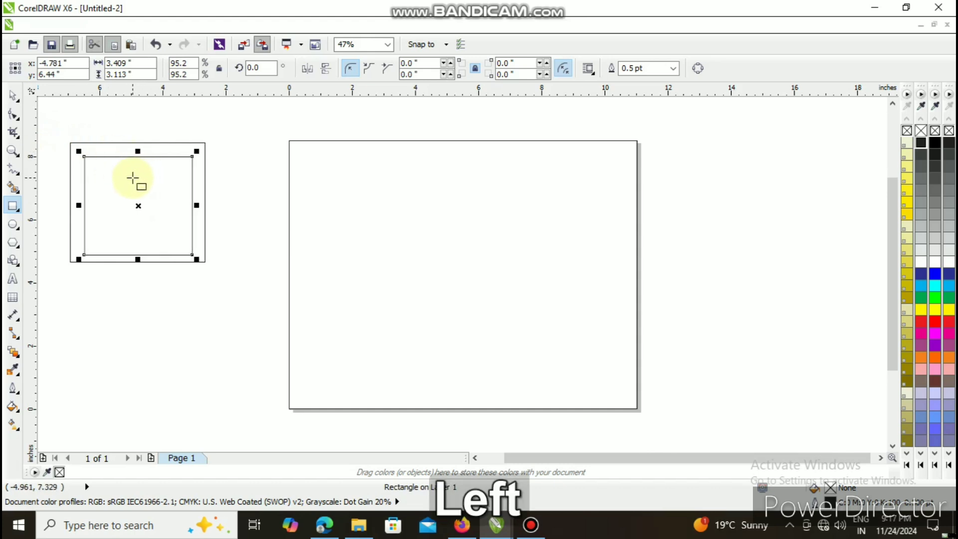
key(Up)
key(Up)
key(Up)
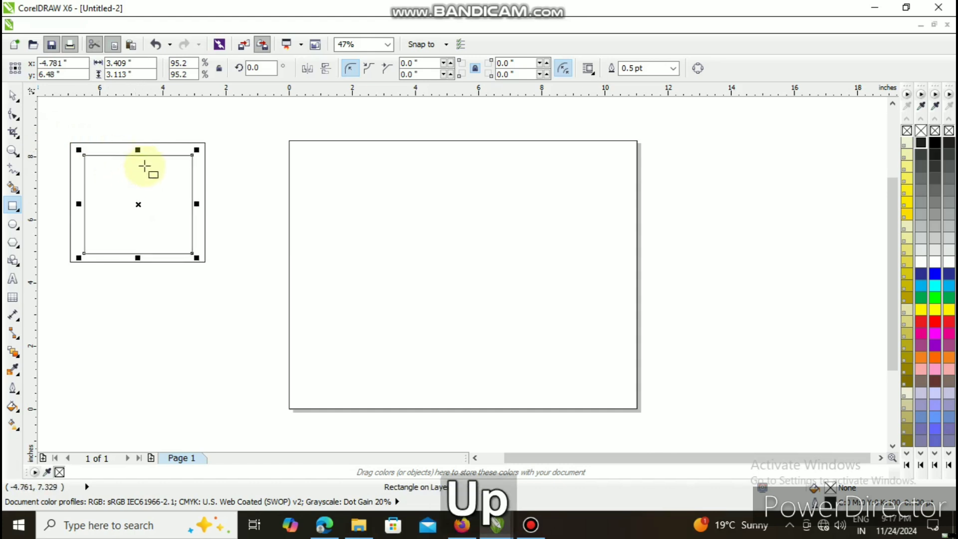
- Reduce the inner rectangle's height to about 3 inches and nudge it up and left to centre it in the outer rectangle
drag(138, 150, 137, 155)
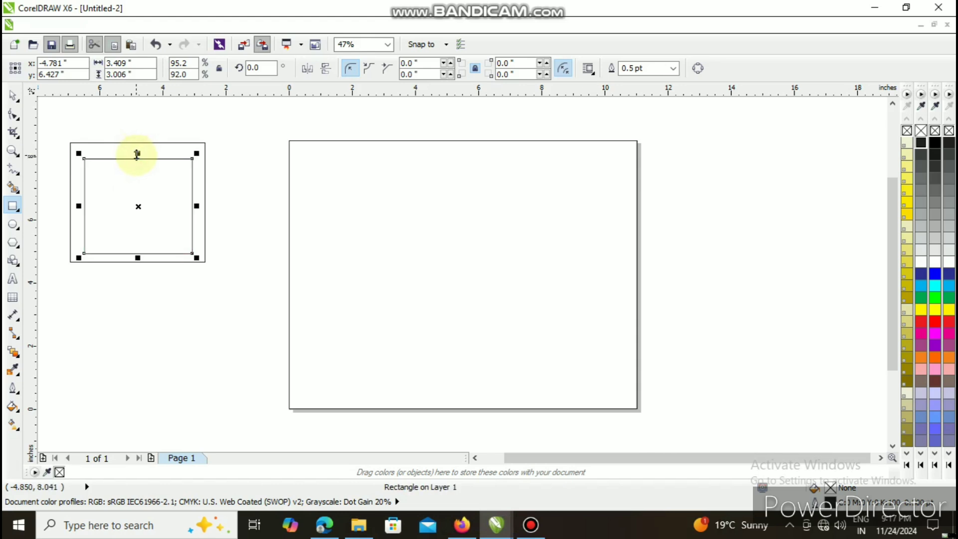
key(Up)
key(Up)
key(Up)
key(Up)
key(Up)
key(Up)
key(Left)
key(Left)
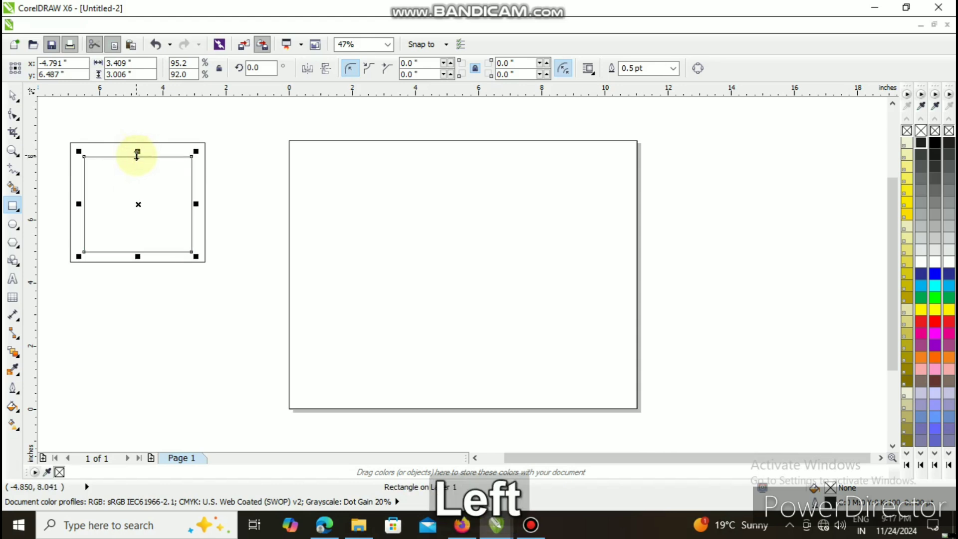
key(Up)
key(Up)
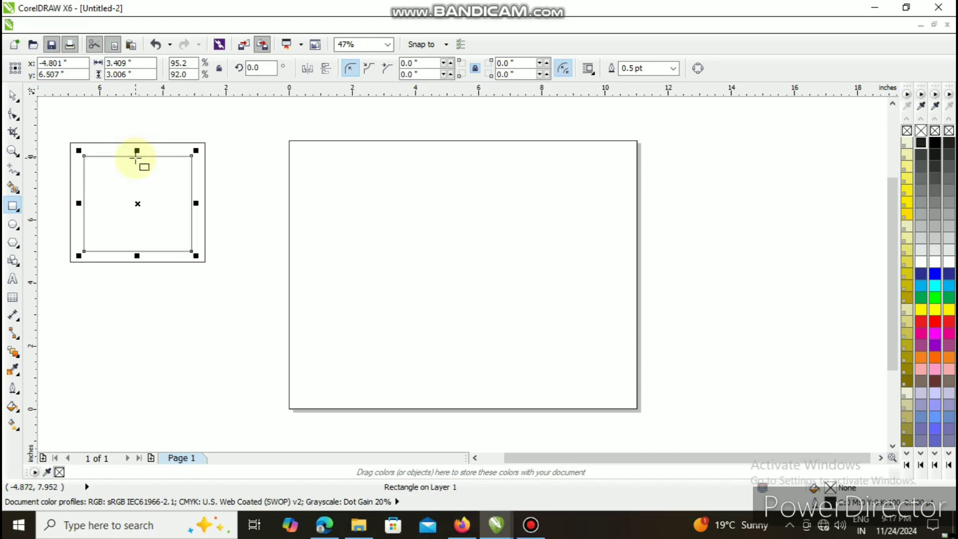
key(Left)
key(Up)
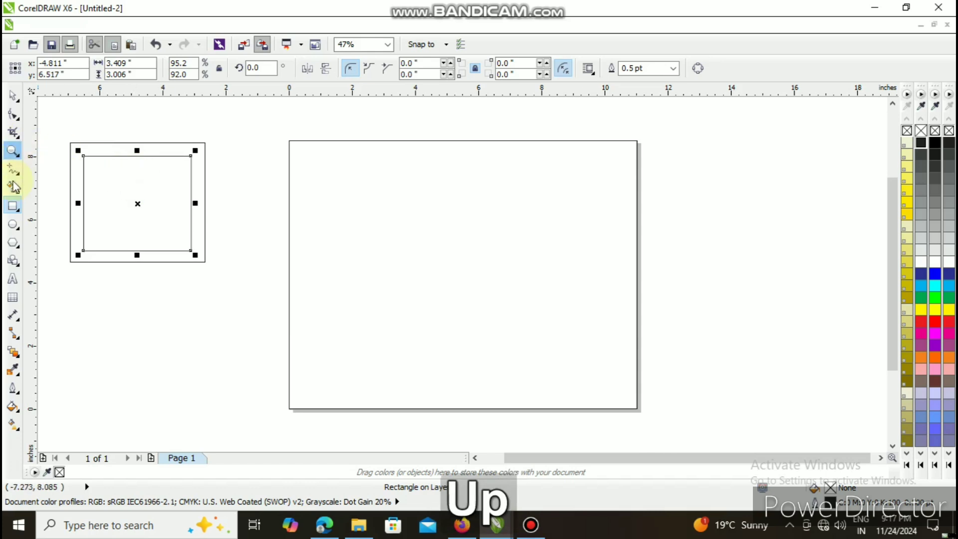
- Draw an ellipse about 0.87 by 0.96 inches in the inner rectangle's upper-left corner and place a duplicate to its right
click(13, 225)
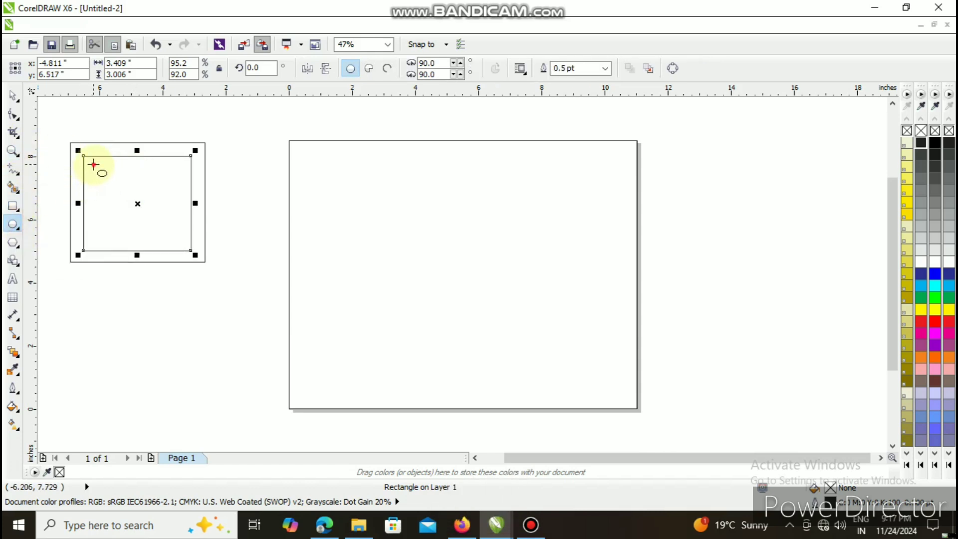
drag(93, 165, 121, 196)
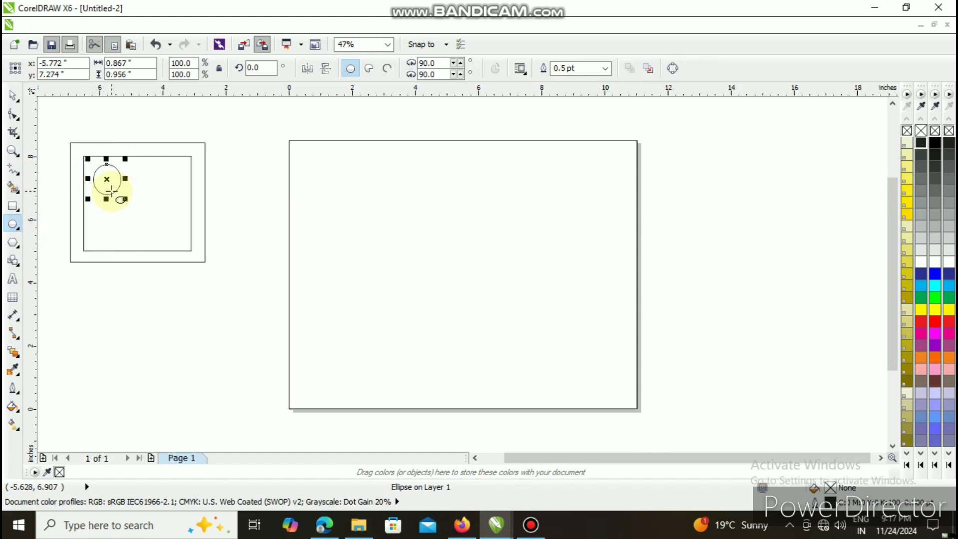
key(ctrl)
key(ctrl+d)
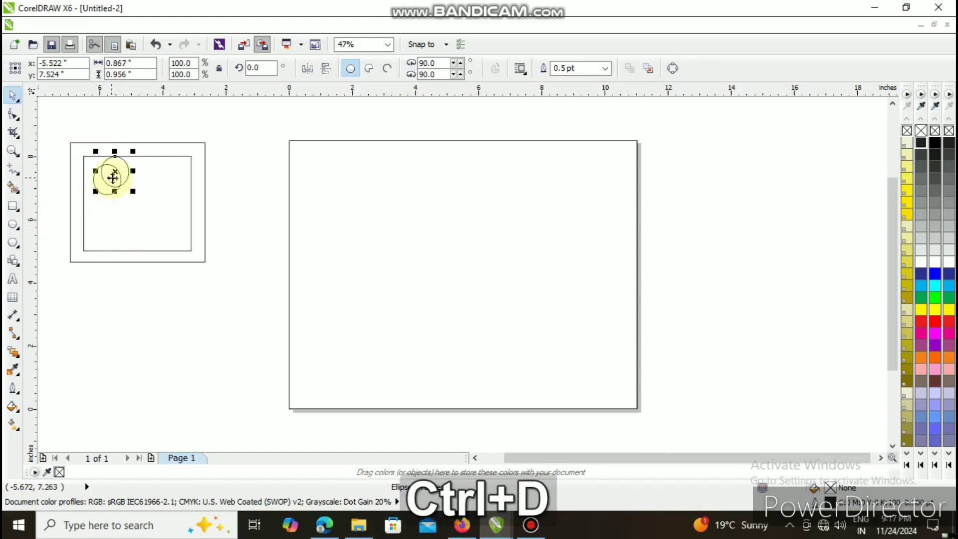
drag(112, 177, 148, 181)
- Duplicate the ellipse twice more and place the copies below the first two, forming a two-by-two arrangement
key(ctrl+d)
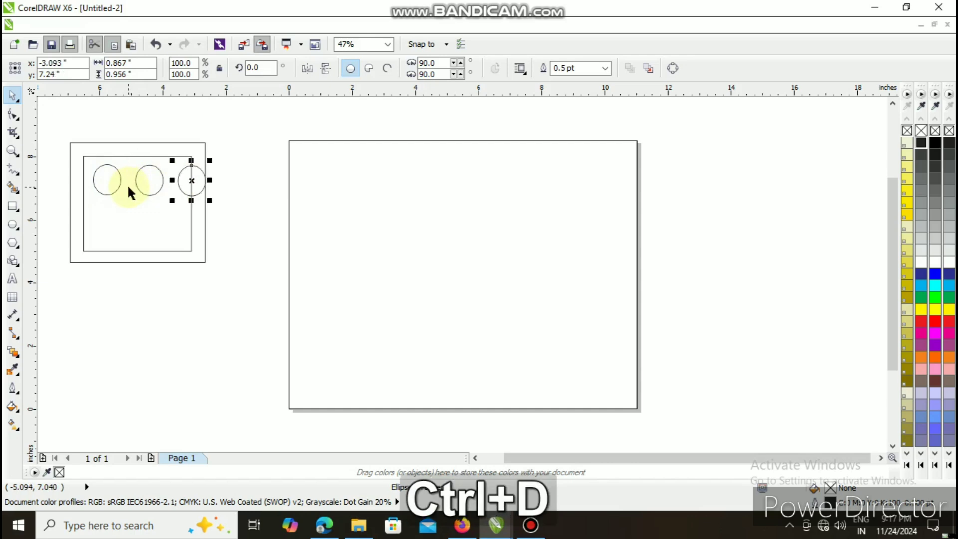
drag(189, 186, 109, 230)
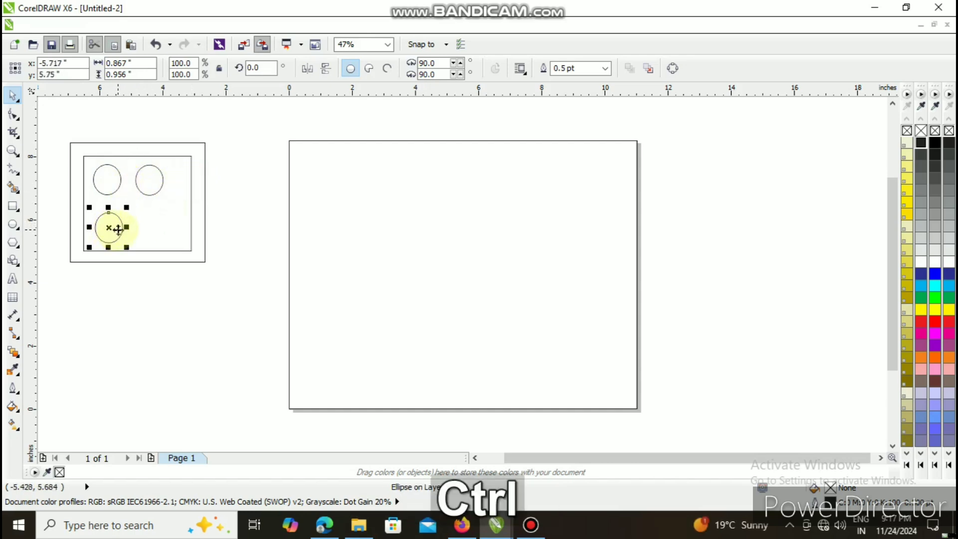
key(ctrl+d)
drag(71, 276, 153, 229)
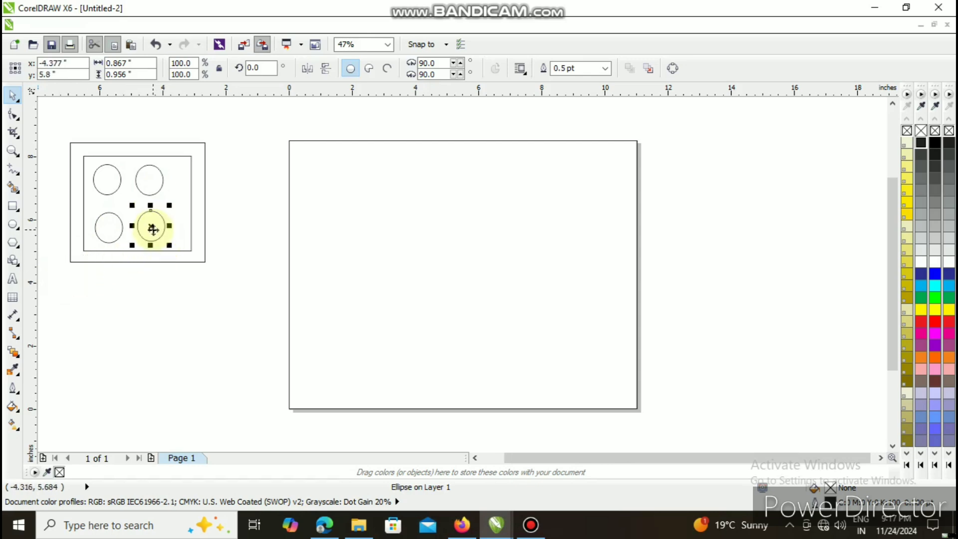
- Nudge all four ellipses slightly right within the inner rectangle to line up the columns
click(151, 189)
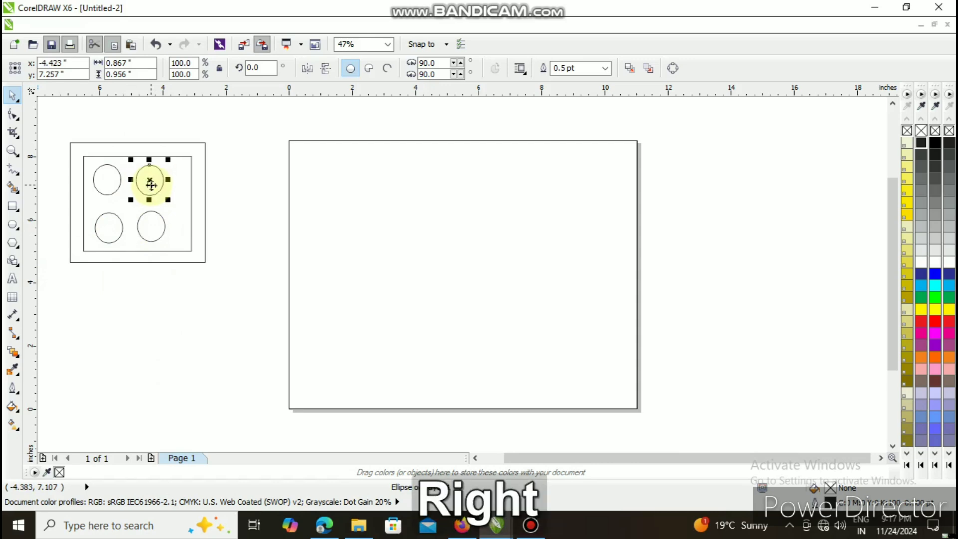
click(149, 229)
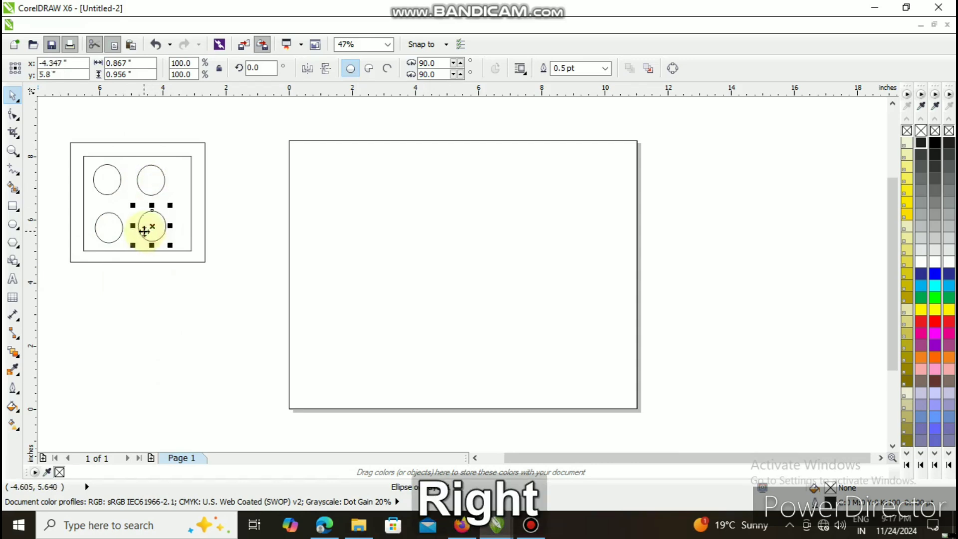
click(107, 181)
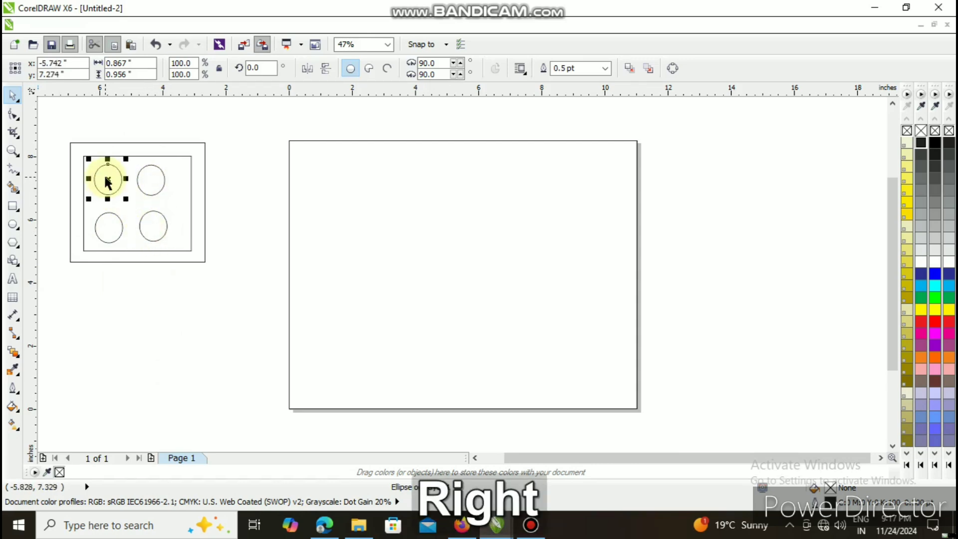
key(Right)
key(Right)
key(Right)
key(Right)
click(109, 236)
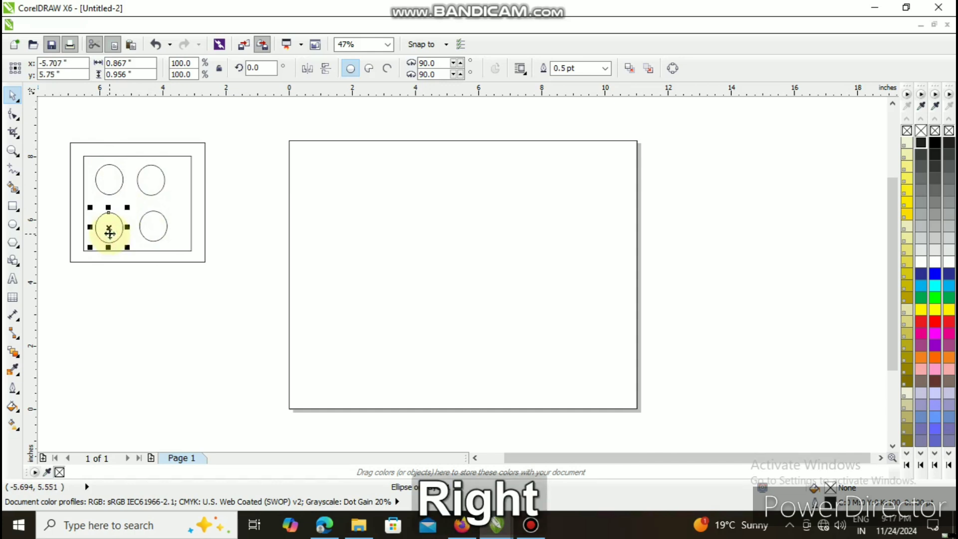
- Nudge the two ellipses of the right column further right, and the lower one slightly down
click(153, 229)
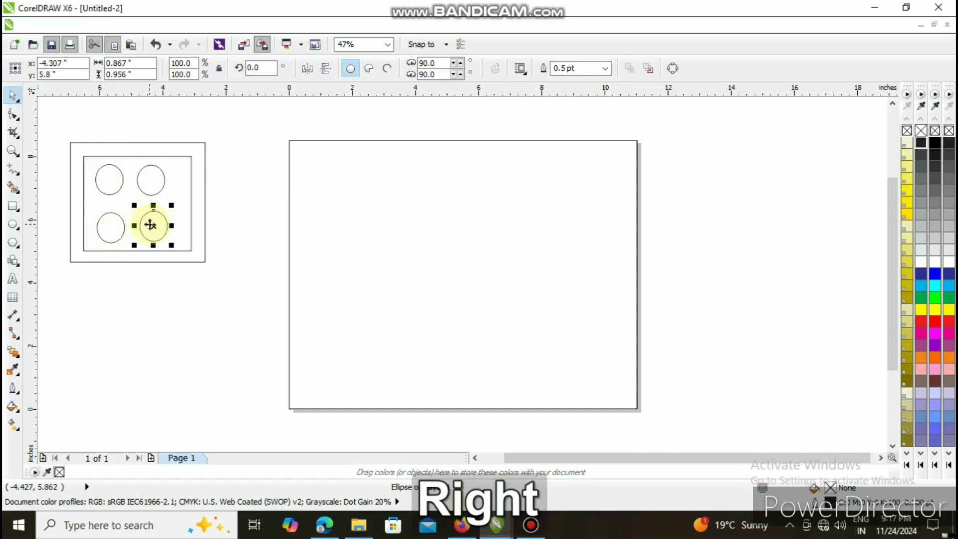
click(141, 181)
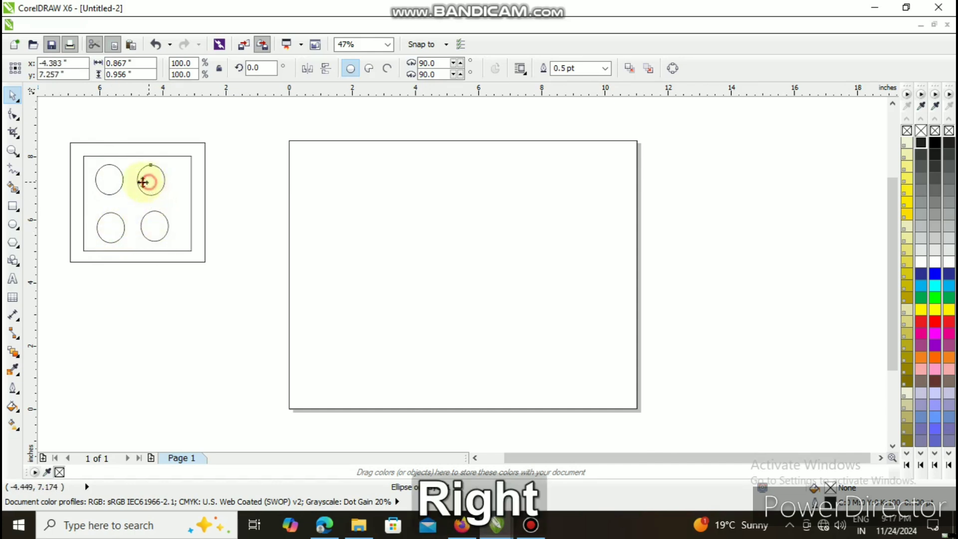
click(155, 229)
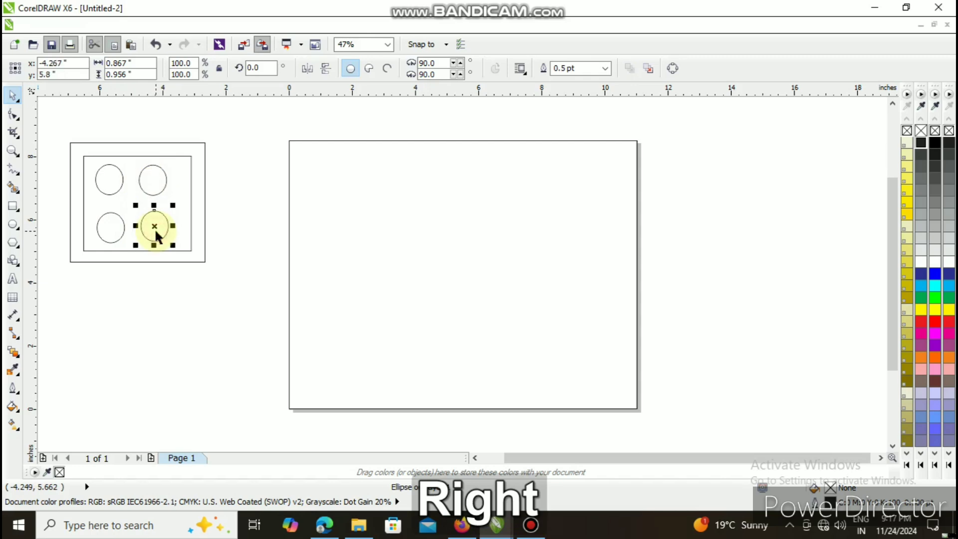
key(Down)
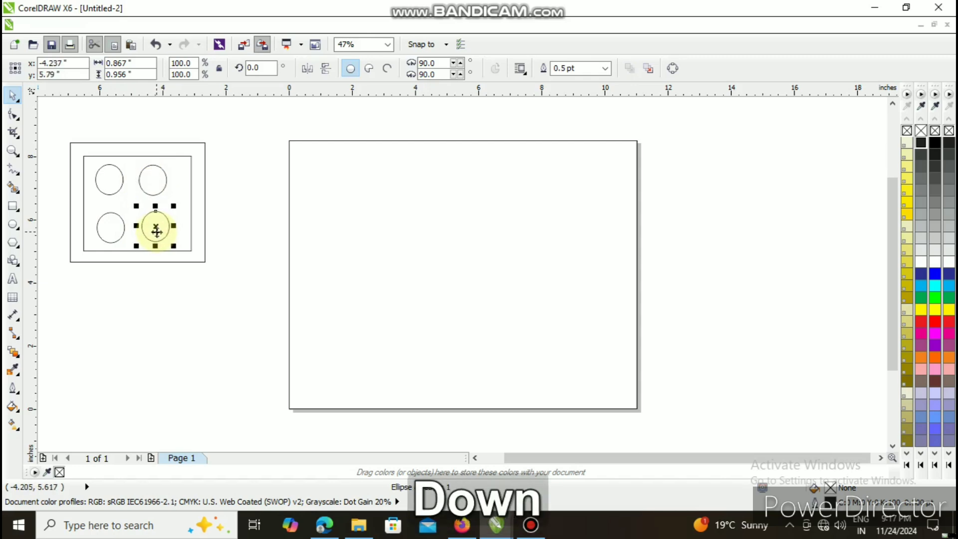
click(152, 181)
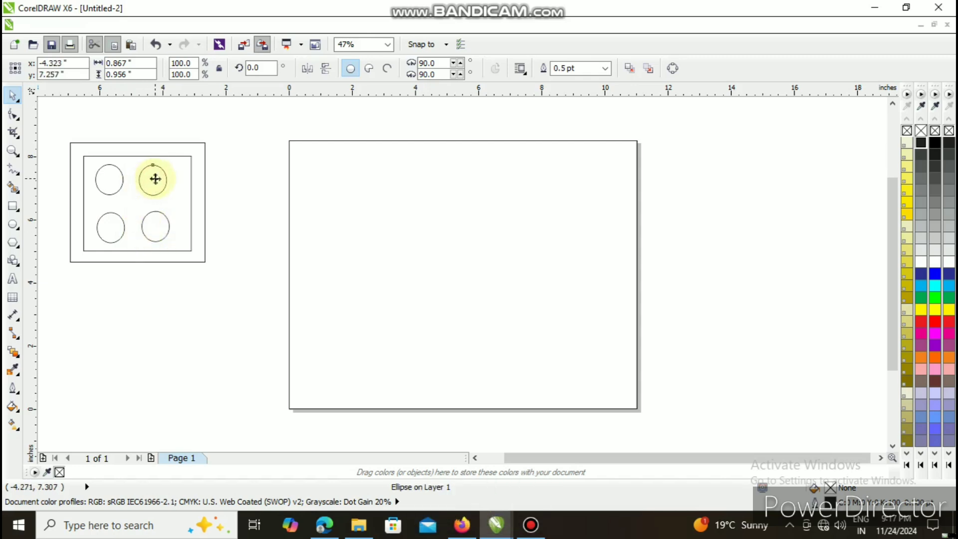
key(Right)
click(240, 195)
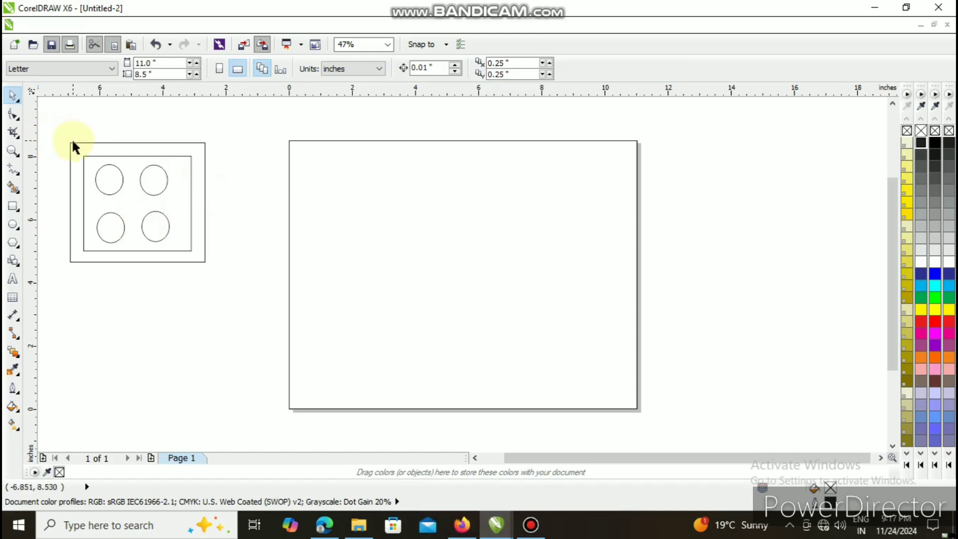
- Move both right-column ellipses a little further right so they align vertically
drag(148, 183, 157, 183)
click(154, 229)
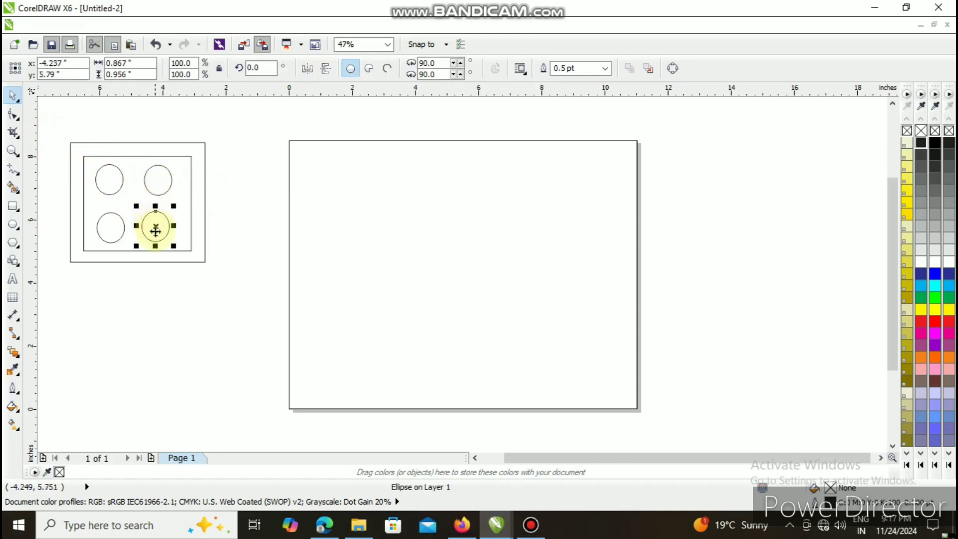
drag(156, 227, 159, 226)
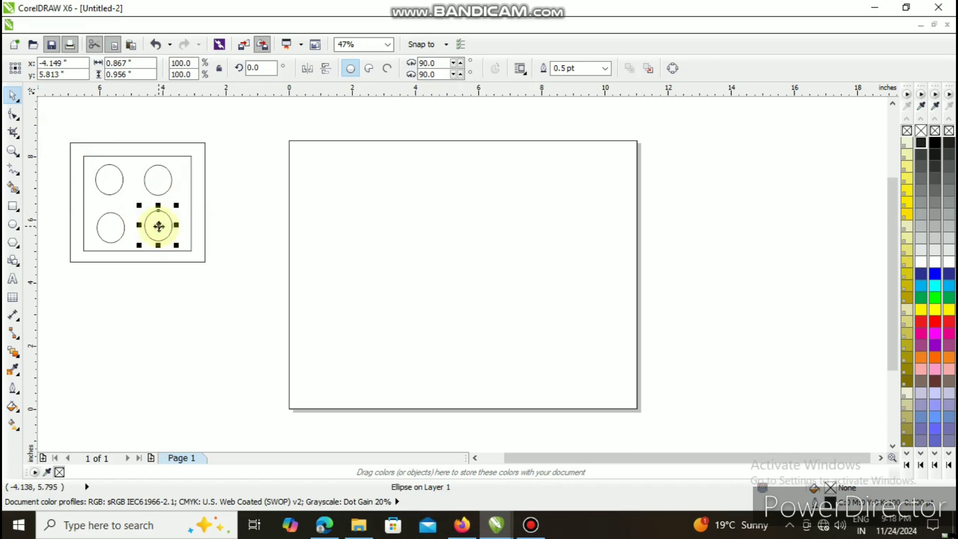
- Nudge the lower-left ellipse slightly up and right to align it with its row
click(112, 227)
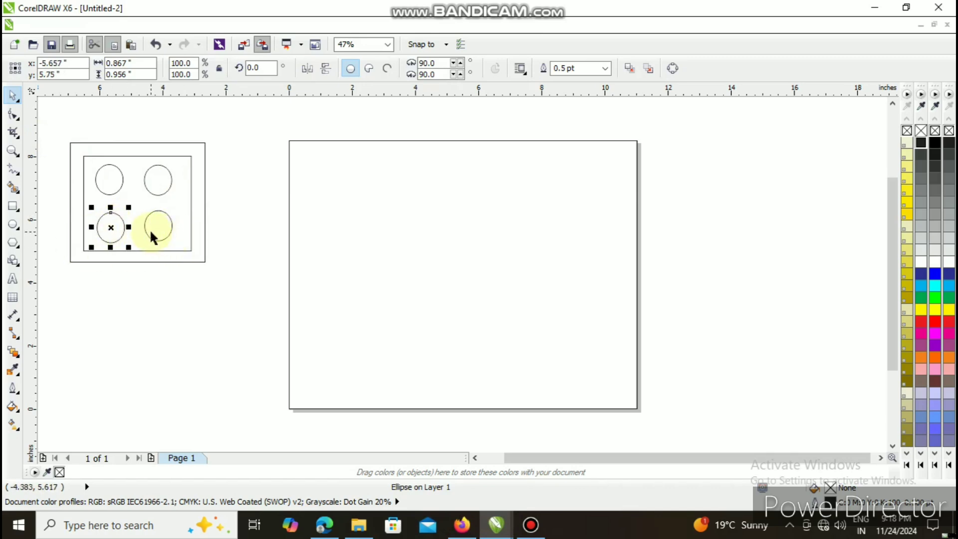
click(181, 307)
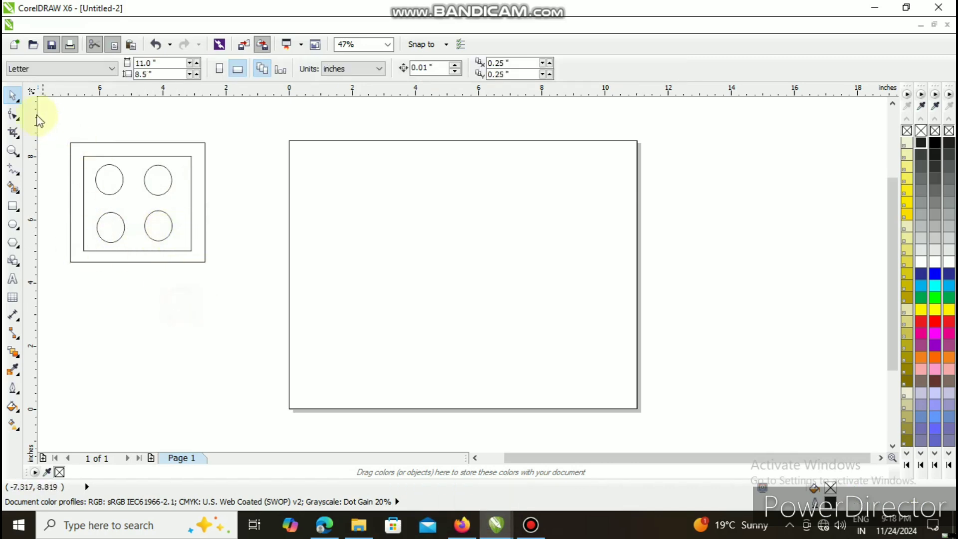
click(115, 230)
key(Up)
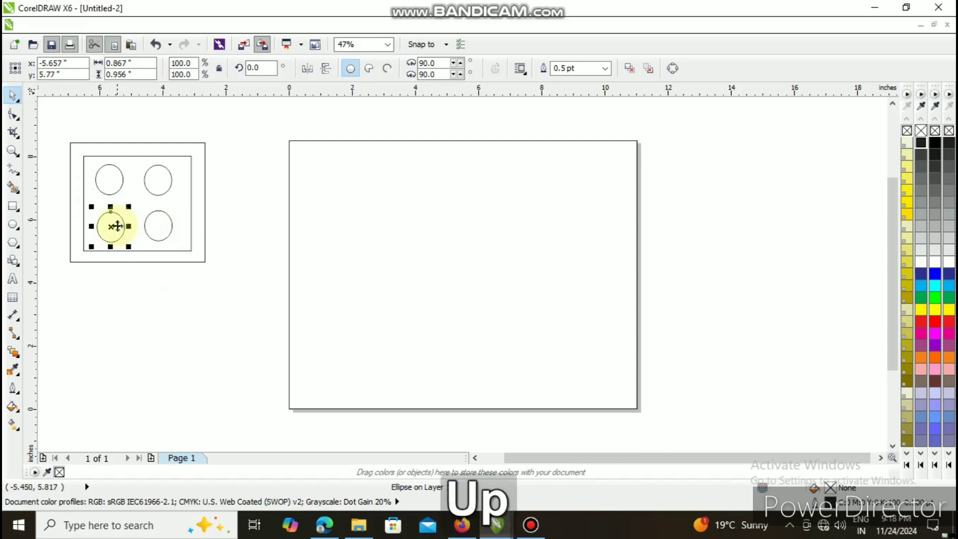
key(Right)
key(Up)
click(126, 291)
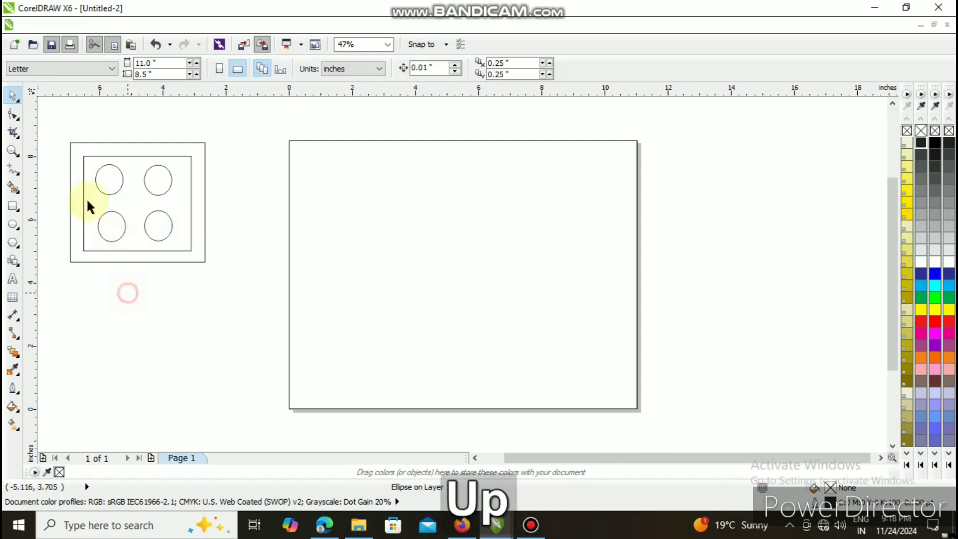
- Group the two rectangles and four ellipses, and move the group into the page's upper-left corner
mouse_move(44, 120)
mouse_down()
mouse_move(128, 248)
mouse_move(229, 291)
mouse_up()
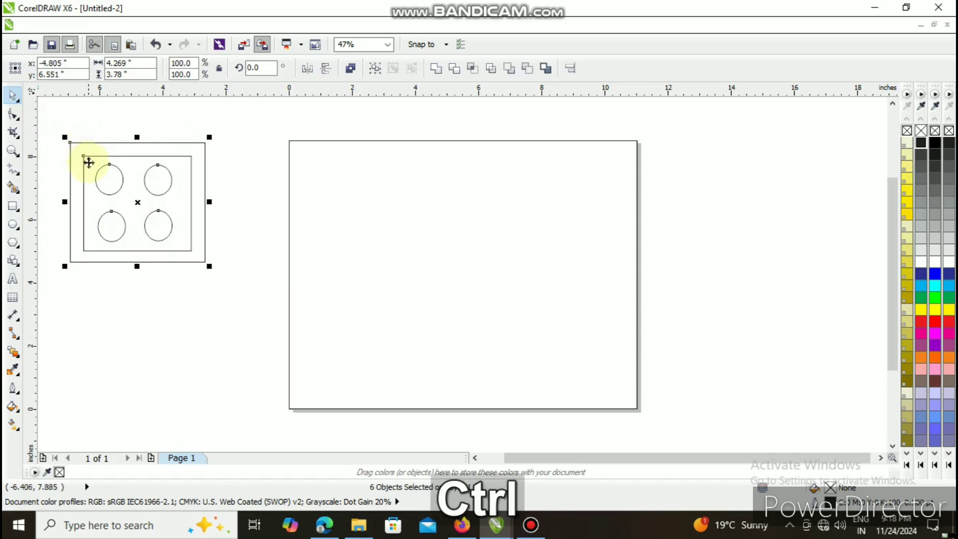
key(ctrl+g)
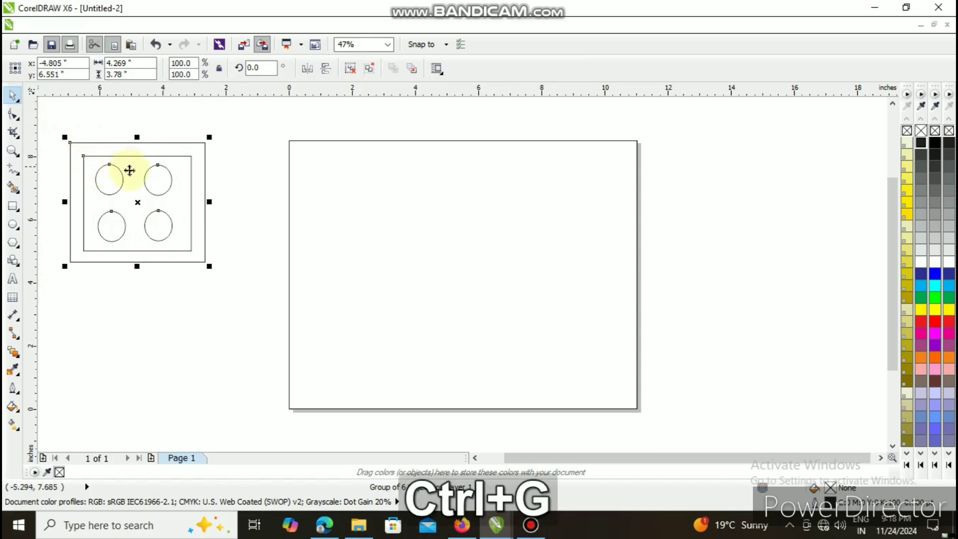
drag(136, 202, 356, 202)
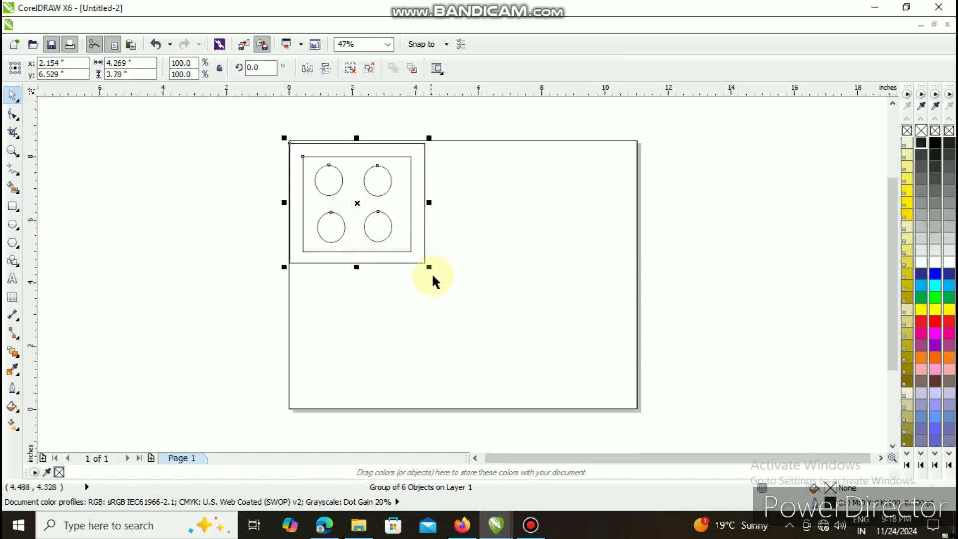
- Scale the group down to 95.8%, about 4.09 by 3.62 inches, and nudge it up toward the page's top edge
drag(428, 268, 423, 262)
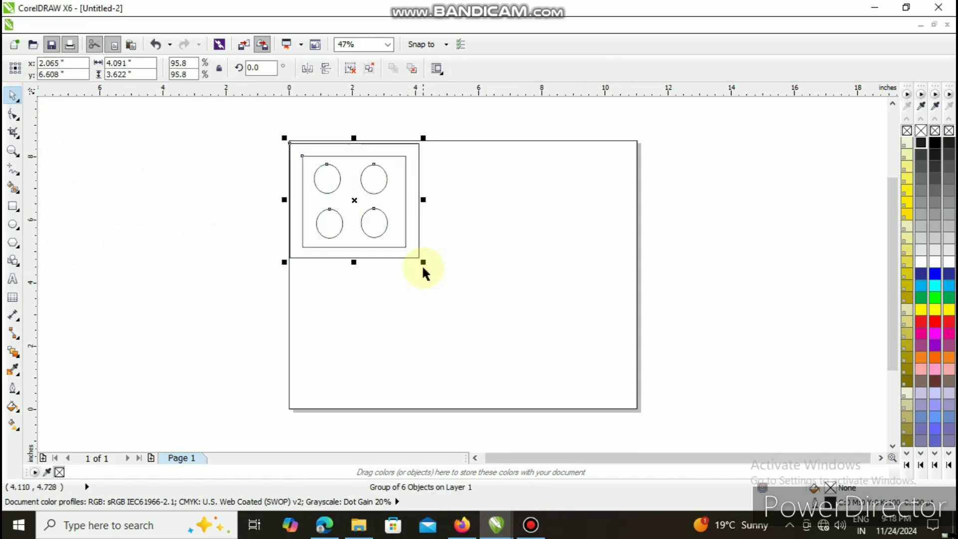
key(Up)
key(Up)
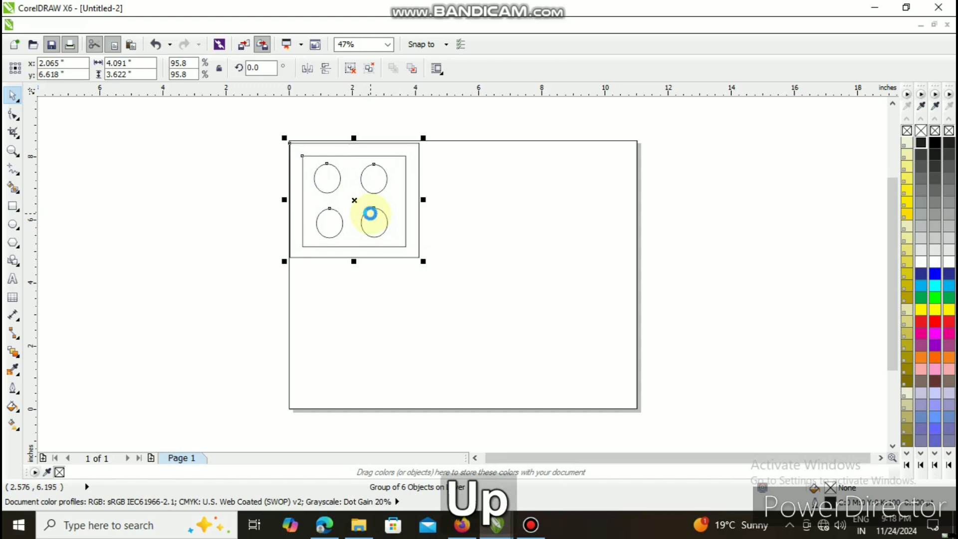
- Nudge the group up and slightly left until it sits flush in the page's upper-left corner
key(Up)
key(Up)
key(Up)
key(Up)
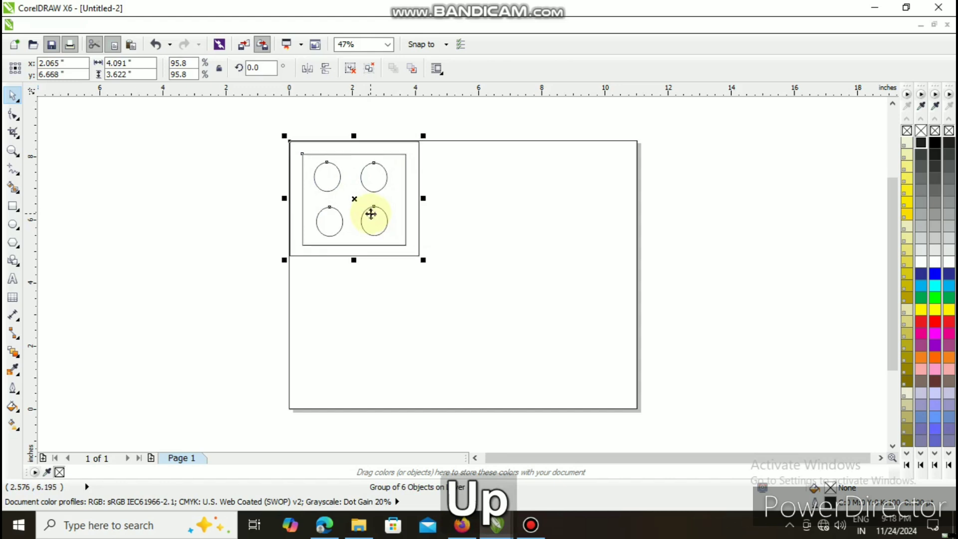
key(Up)
key(Left)
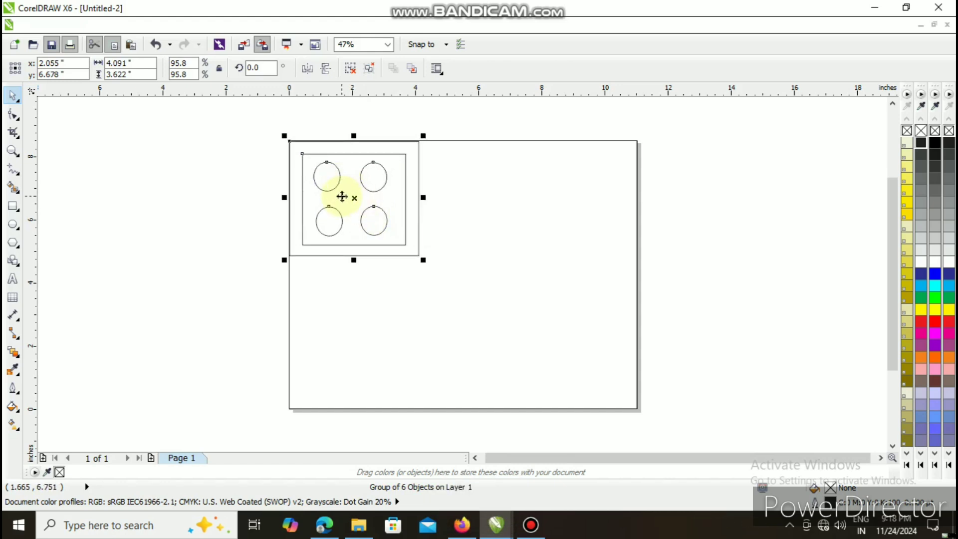
- Duplicate the group and place the copy in the page's upper-right corner, nudging it right to meet the page edge
key(ctrl+d)
drag(359, 193, 567, 201)
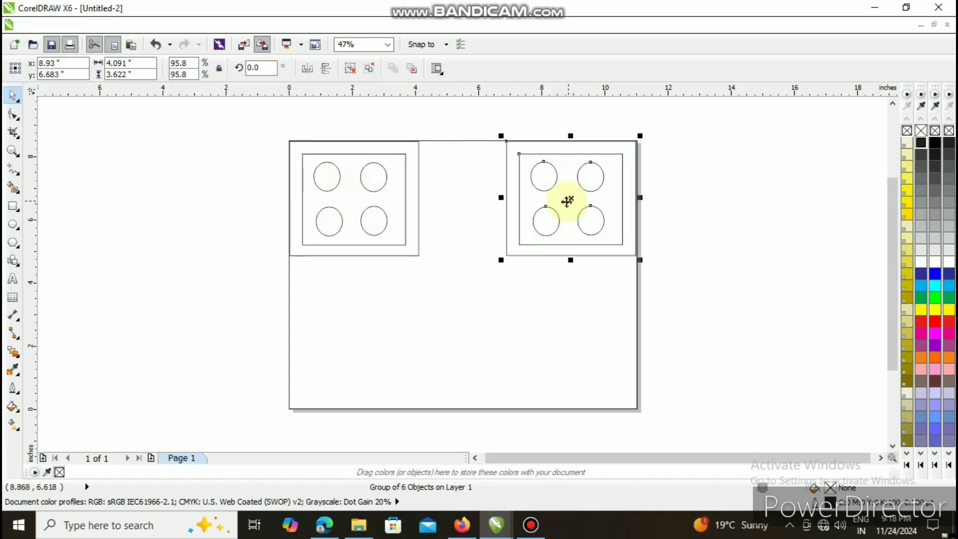
key(Right)
key(Right)
key(Right)
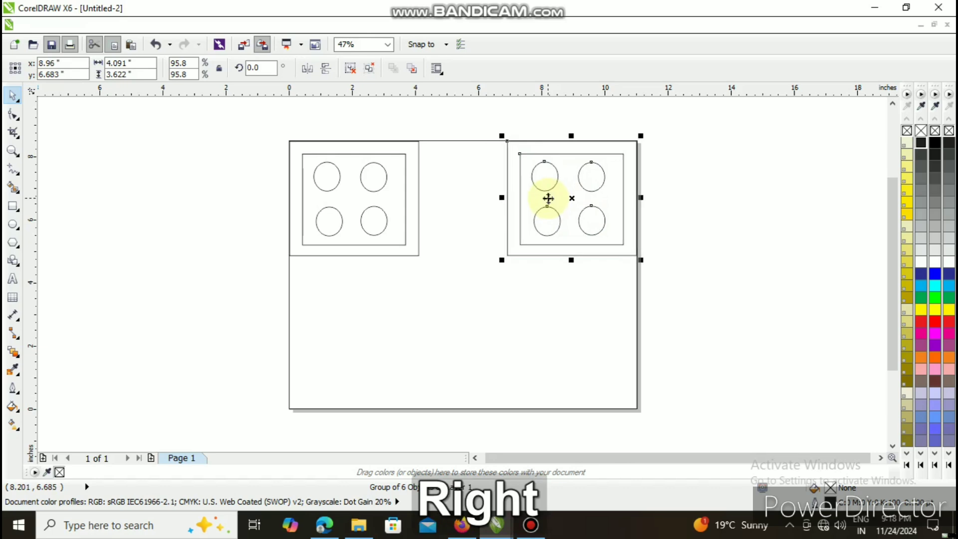
key(Right)
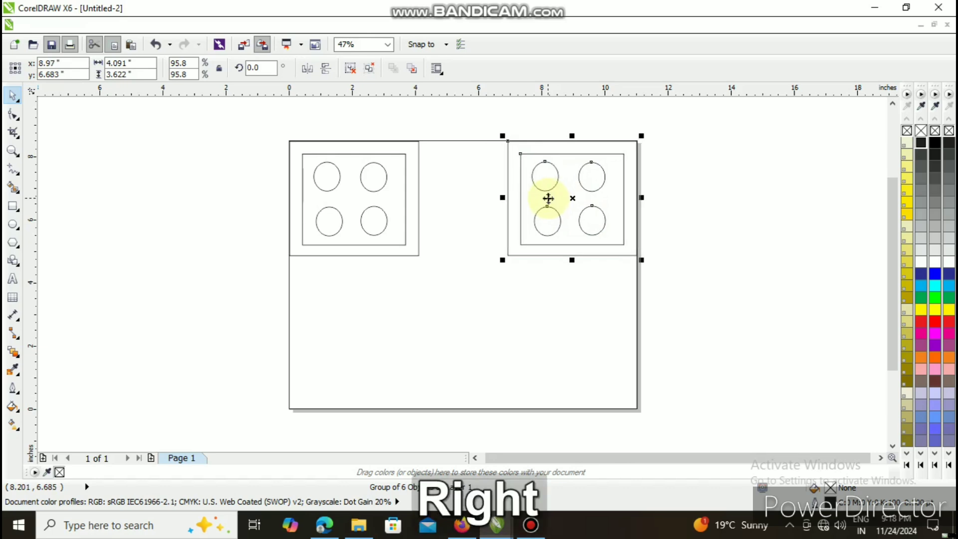
- Duplicate the group twice more, placing one copy in the page's lower-right corner and the other in the lower-left corner
key(ctrl+d)
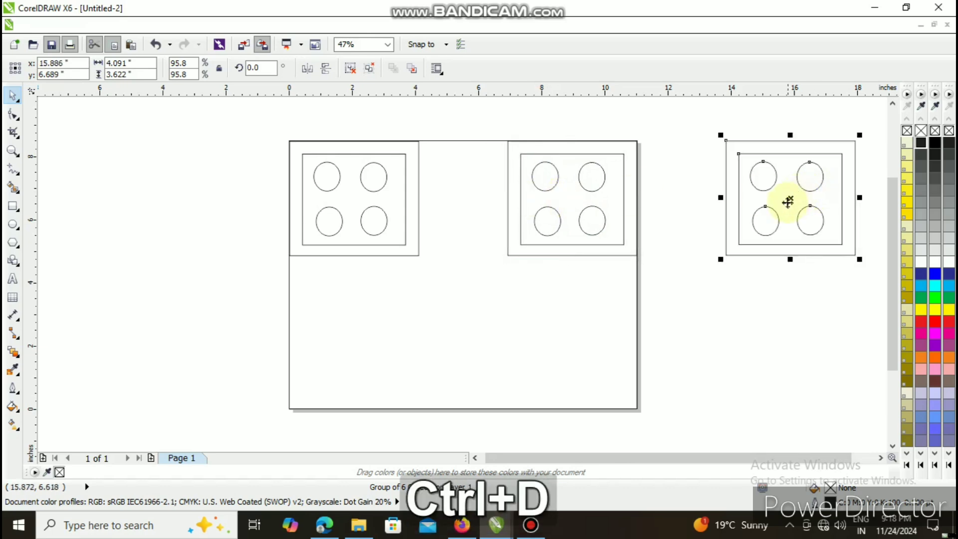
drag(788, 202, 573, 354)
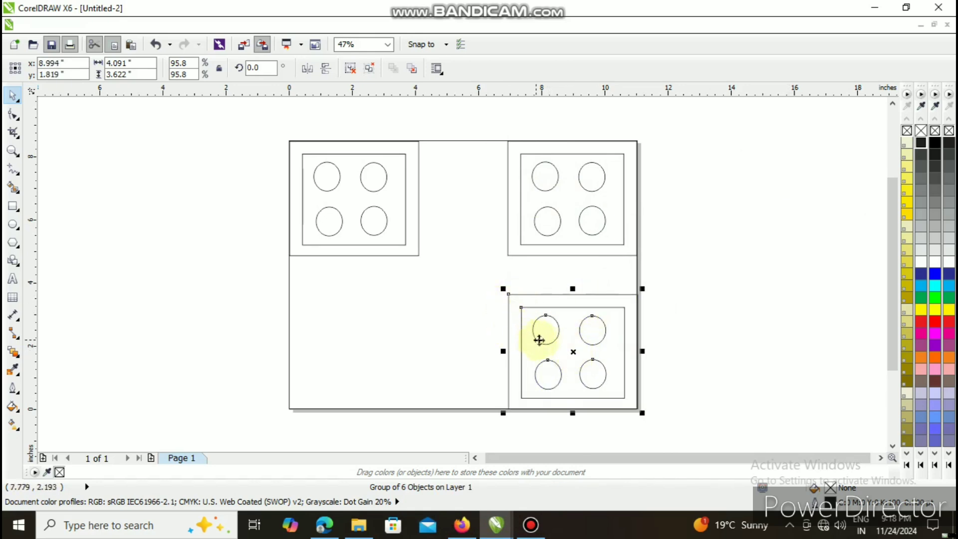
key(ctrl+d)
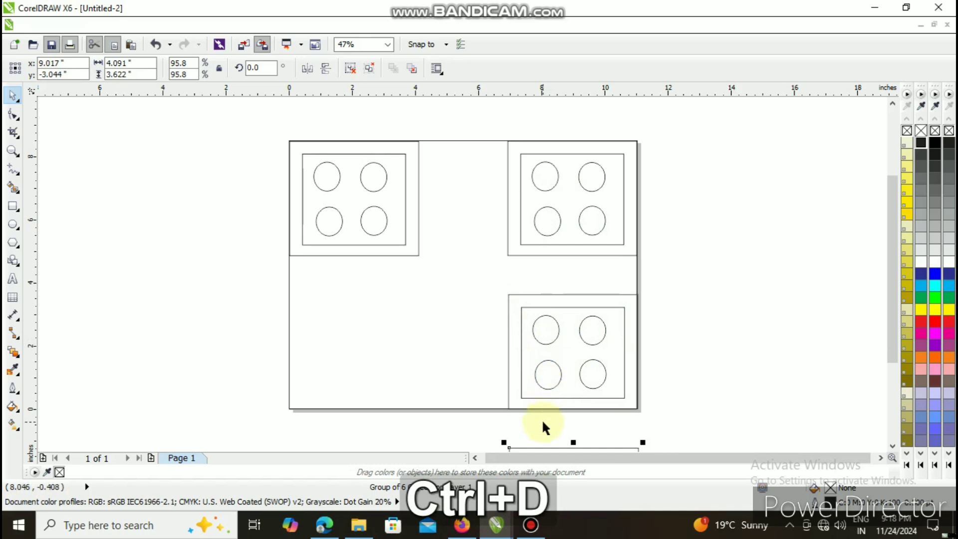
drag(571, 445, 351, 295)
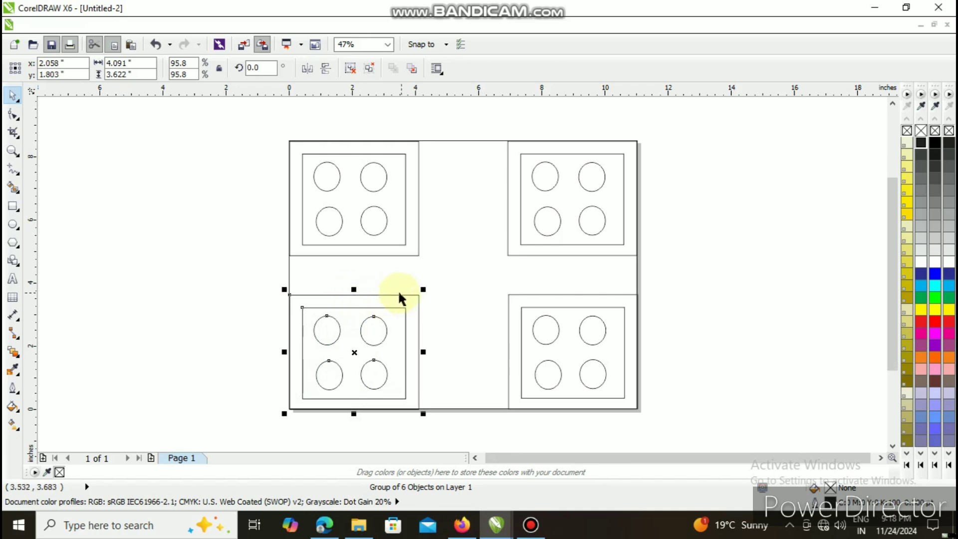
- Scale the upper-left group down to 90.1%, about 3.85 by 3.41 inches, and delete the lower-left copy
click(377, 231)
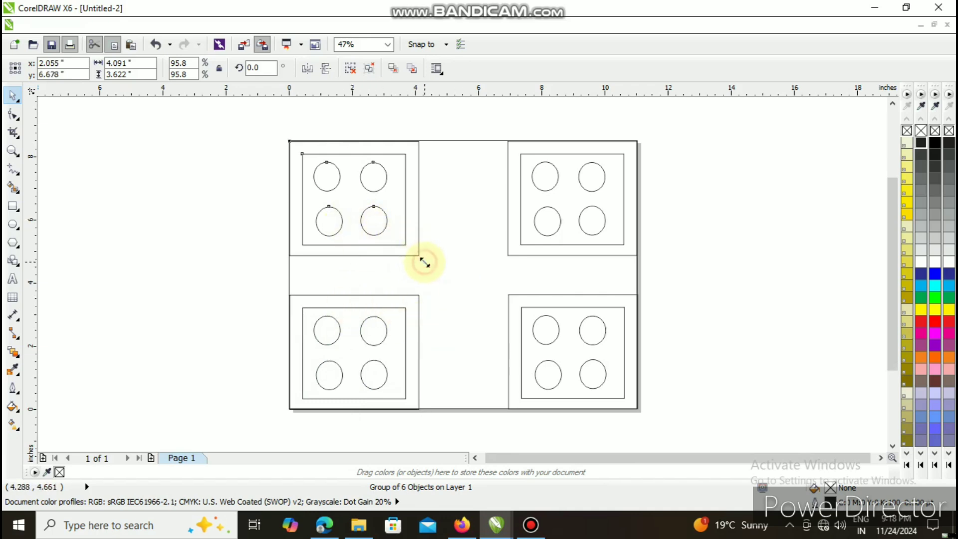
drag(424, 260, 424, 255)
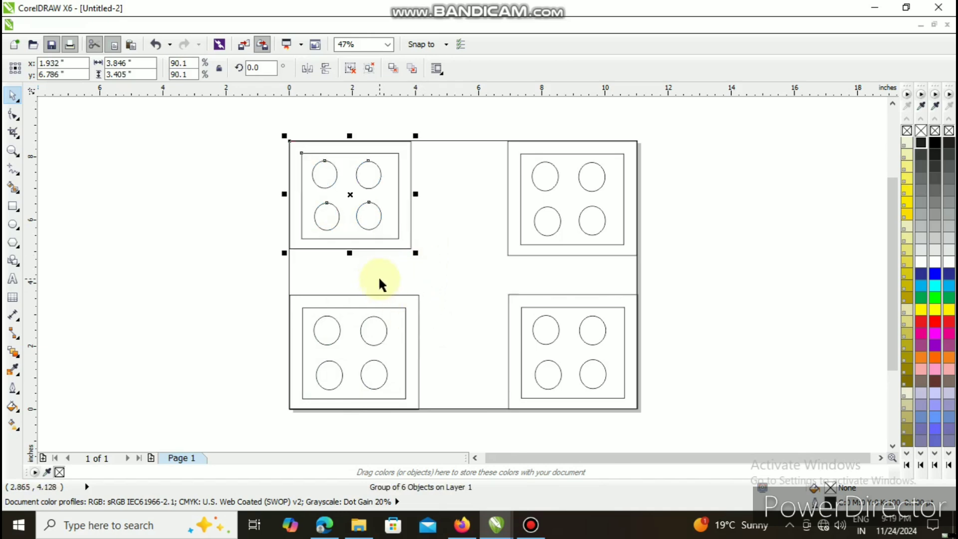
click(361, 337)
key(Delete)
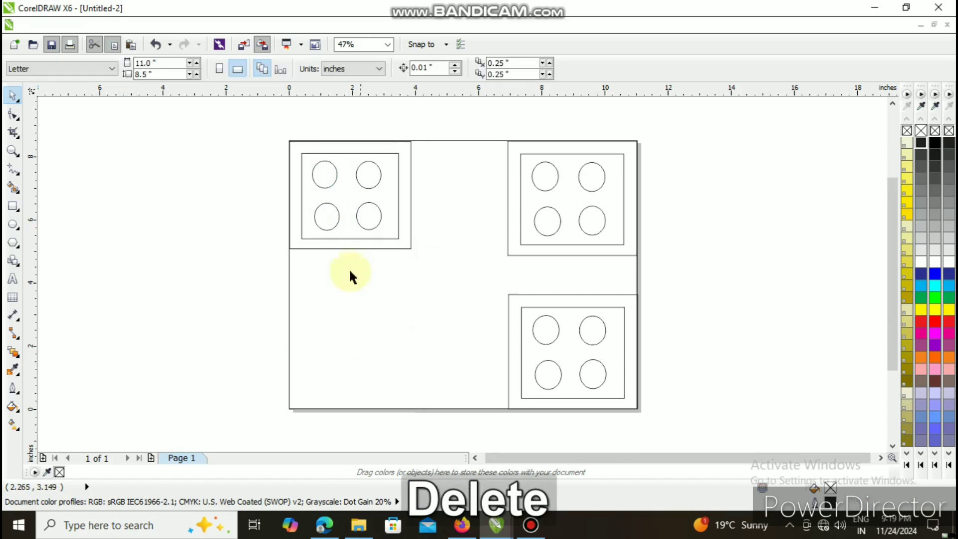
- Duplicate the resized upper-left group and fit the copy into the page's lower-left corner
click(353, 224)
key(ctrl+d)
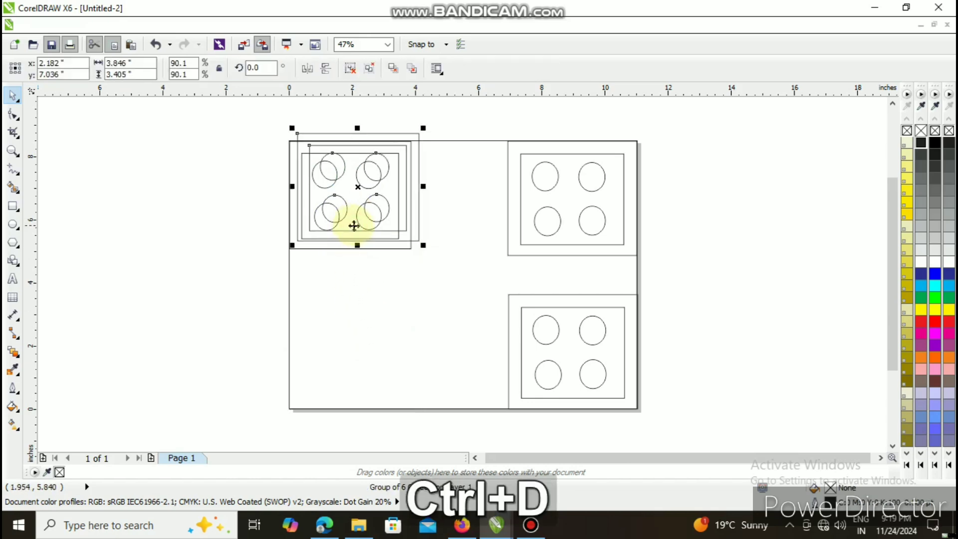
drag(355, 184, 350, 354)
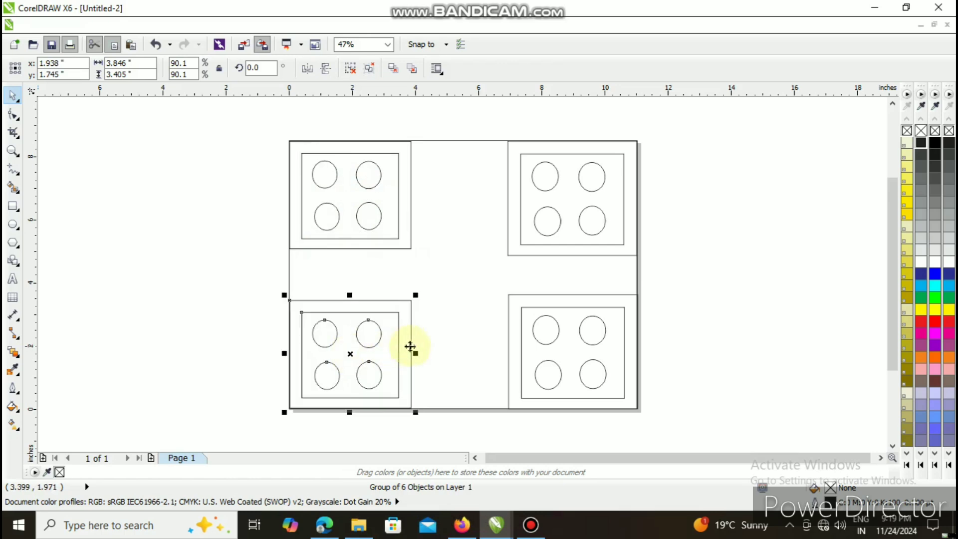
key(Left)
key(Down)
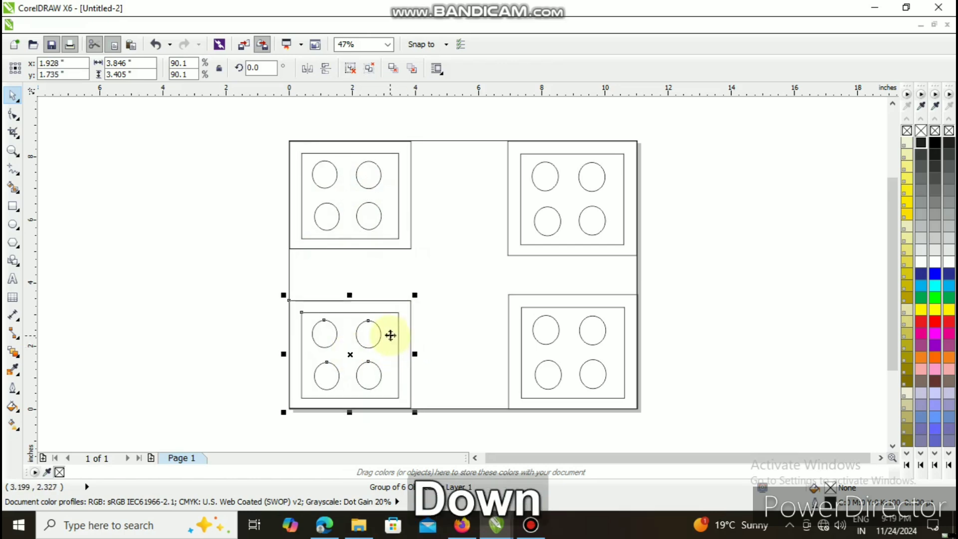
- Replace the larger upper-right group with a duplicate of the lower-left group, nudged flush into the page's upper-right corner
click(547, 233)
key(Delete)
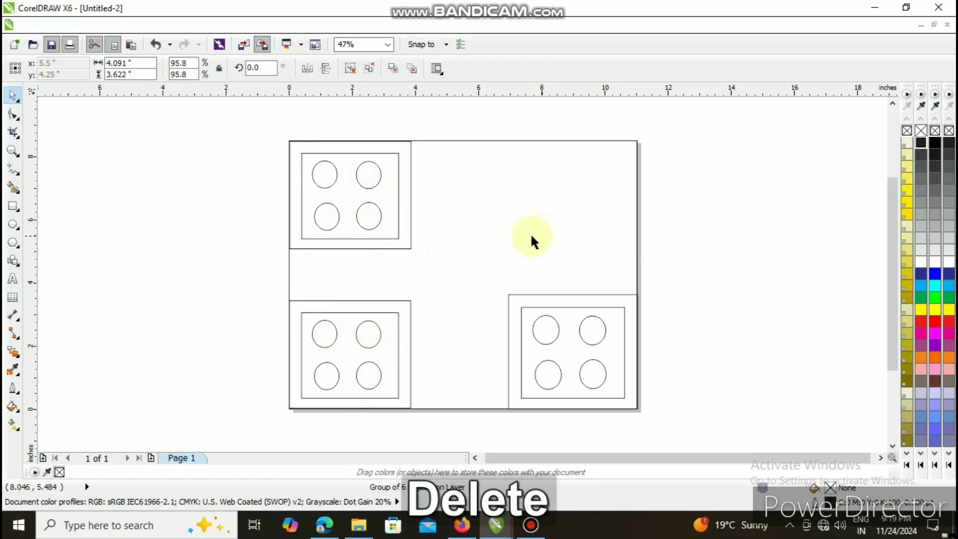
click(377, 331)
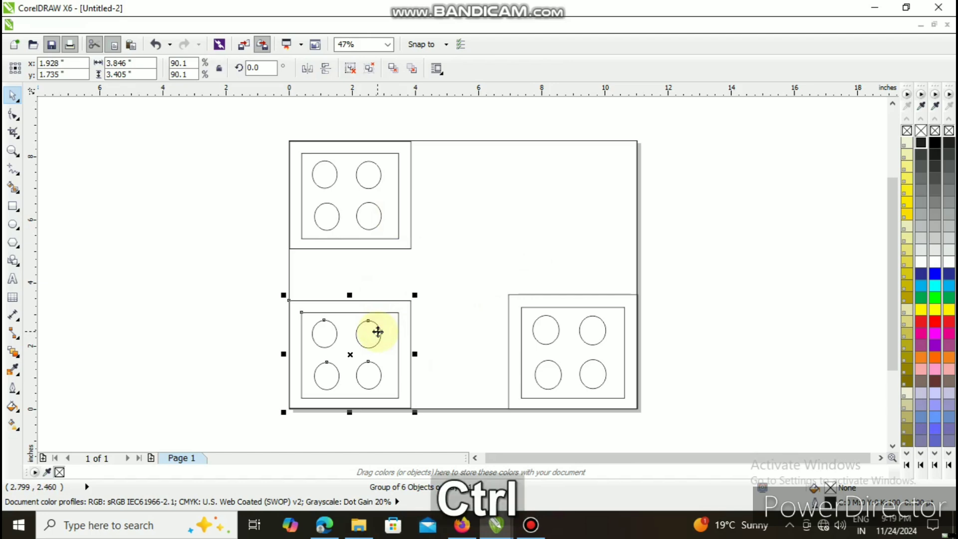
key(ctrl+d)
drag(352, 343, 571, 197)
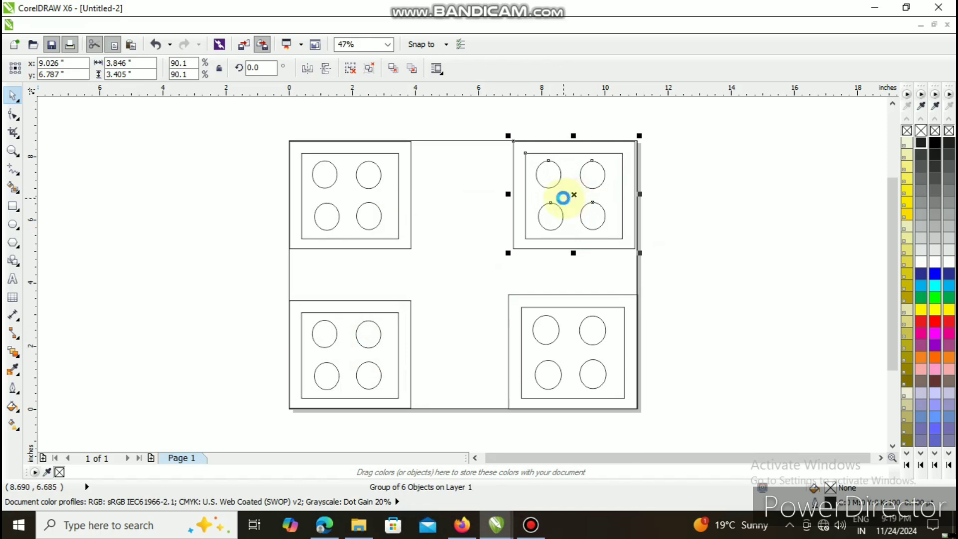
key(Right)
key(Right)
key(Right)
key(Right)
key(Right)
key(Right)
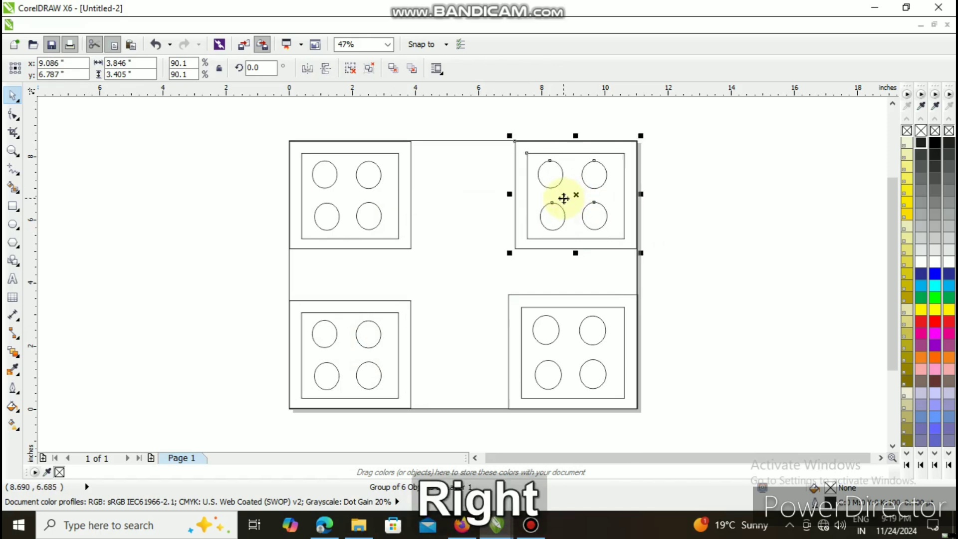
key(Right)
key(Up)
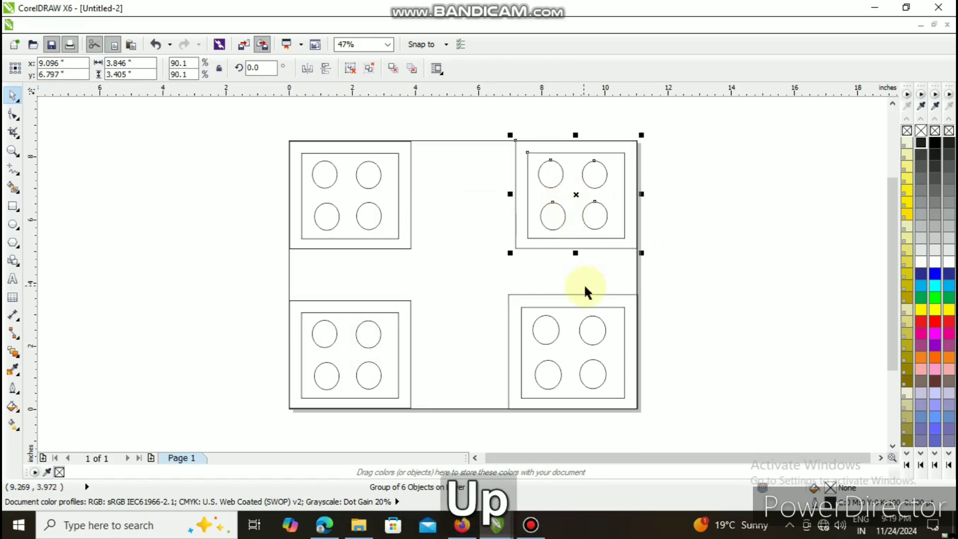
- Replace the larger lower-right group with a duplicate of the upper-right group, nudged flush into the page's lower-right corner
click(551, 342)
key(Delete)
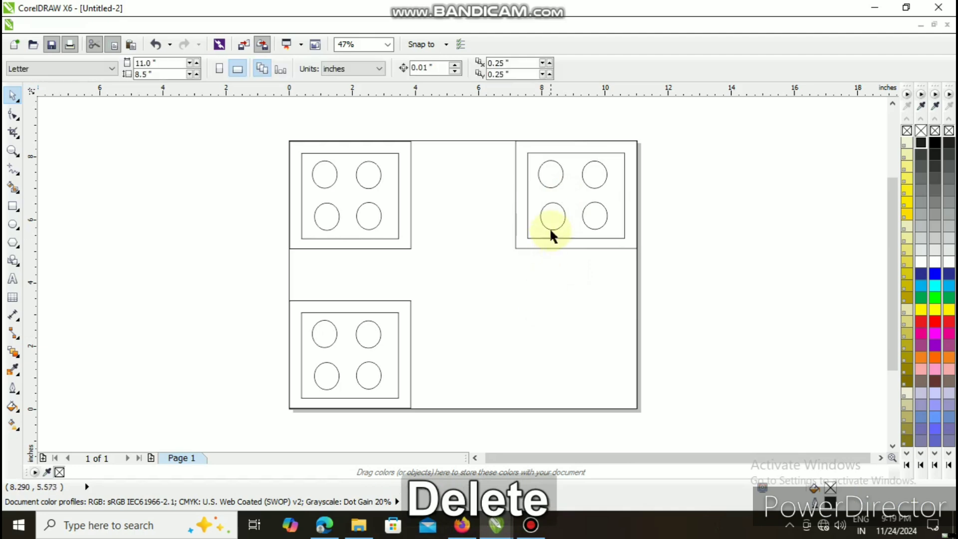
click(549, 231)
key(ctrl+d)
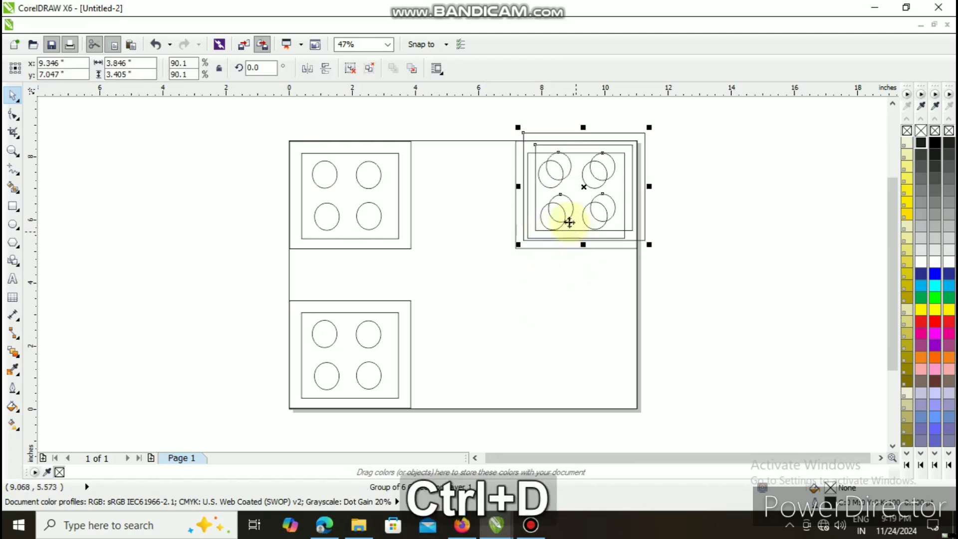
drag(580, 206, 573, 355)
right_click(556, 334)
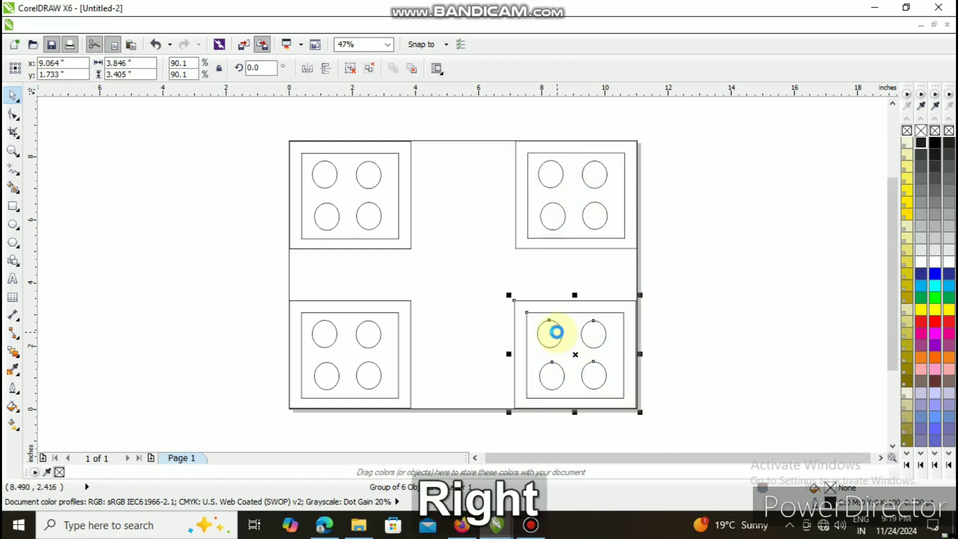
key(Right)
key(Right)
key(Right)
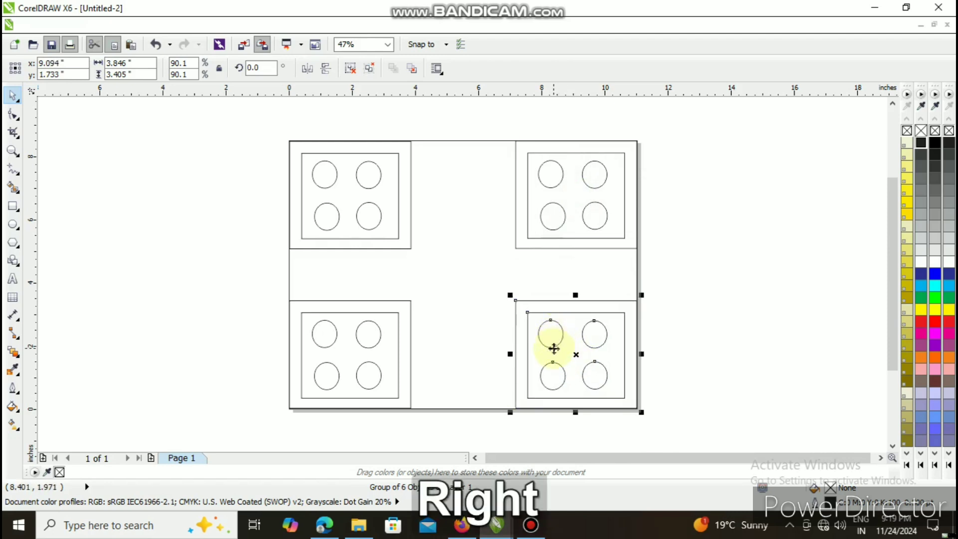
key(Down)
click(491, 304)
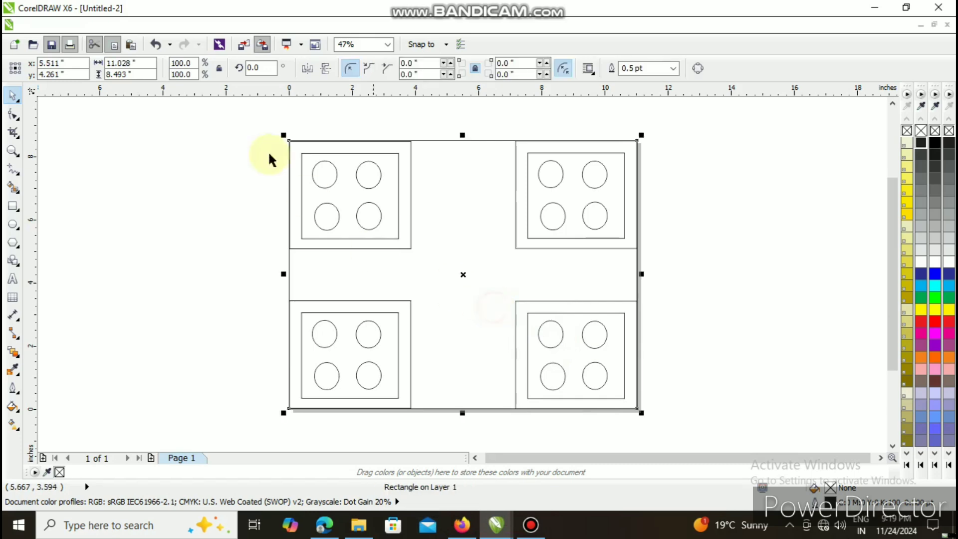
click(190, 222)
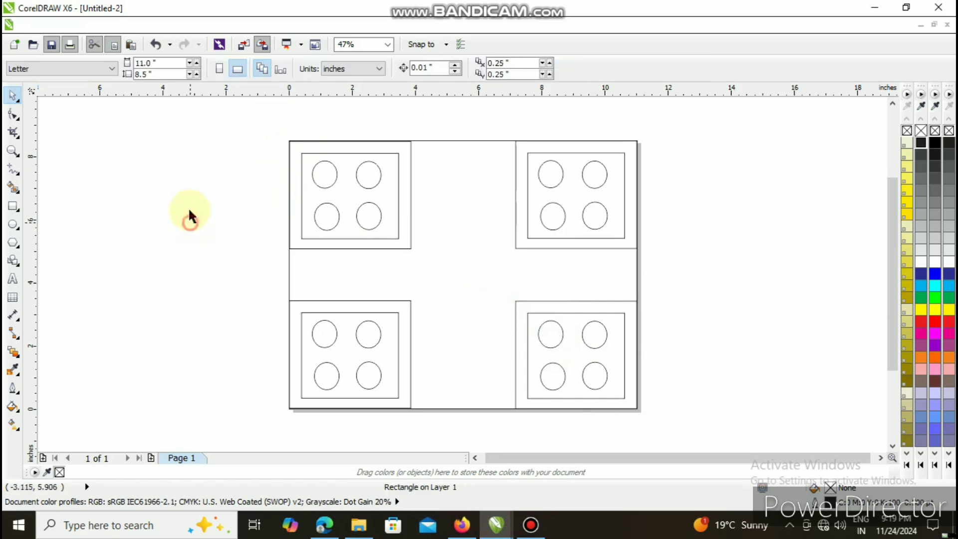
- Draw a table of 6 rows and 3 columns, about 3.29 by 3.38 inches, between the two upper groups
click(12, 298)
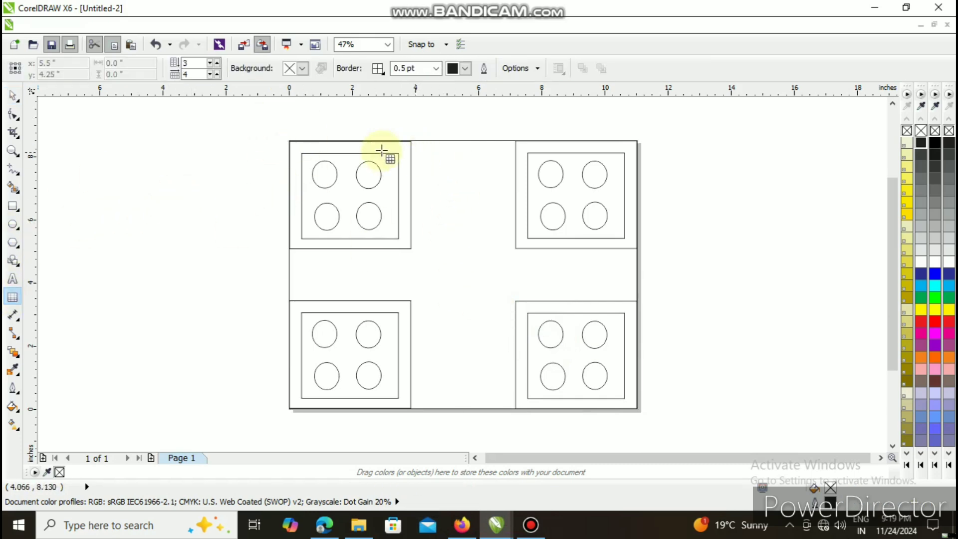
click(217, 74)
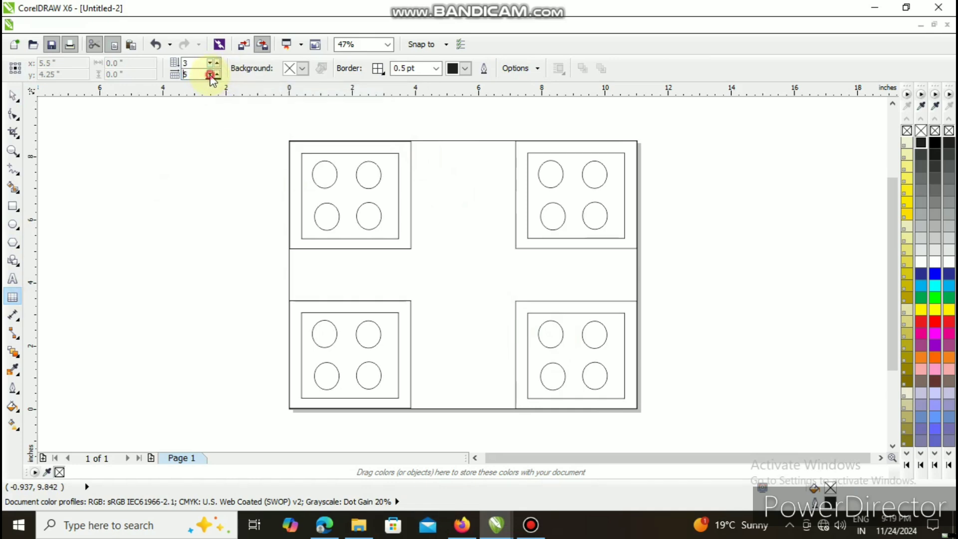
click(217, 64)
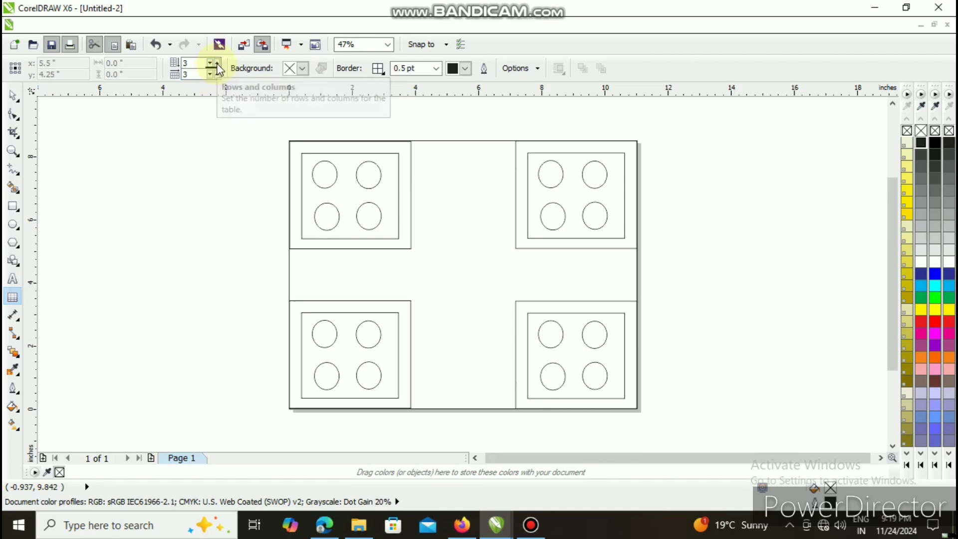
click(217, 63)
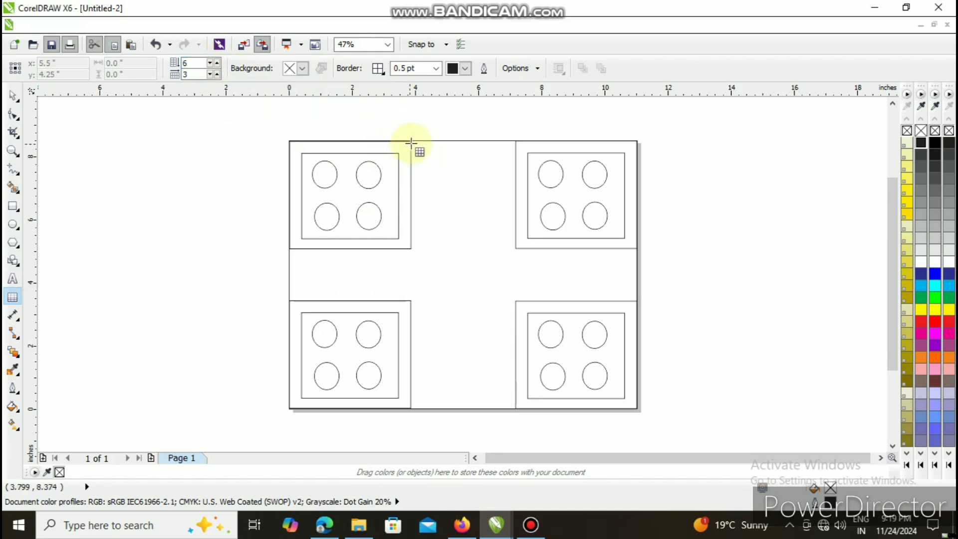
drag(412, 142, 516, 250)
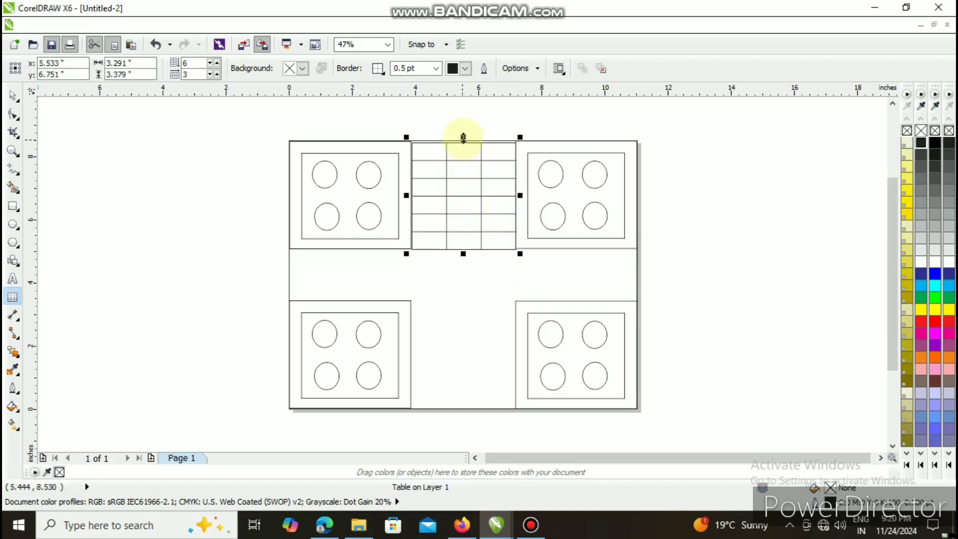
- Stretch the table upward to the page's top edge, making it about 3.30 by 3.43 inches
click(463, 138)
drag(463, 137, 463, 136)
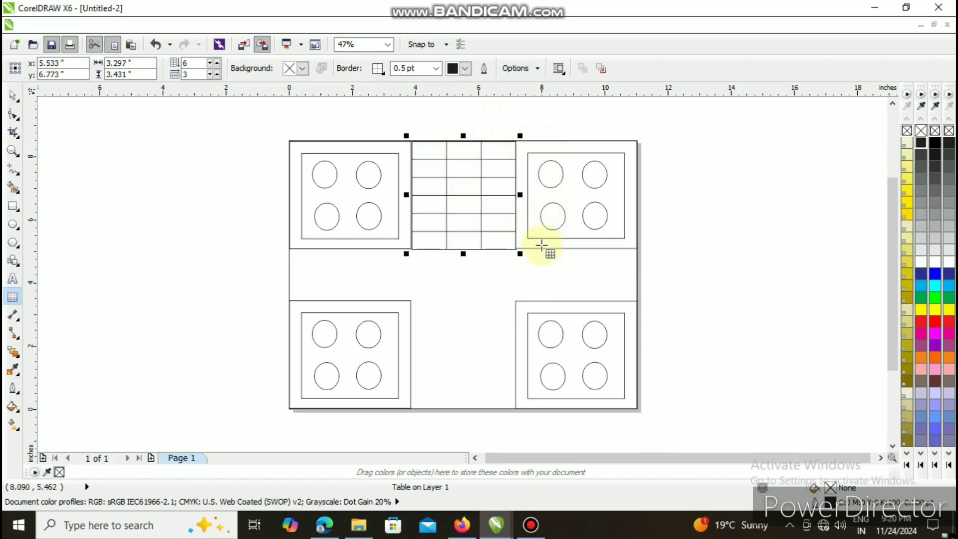
key(Up)
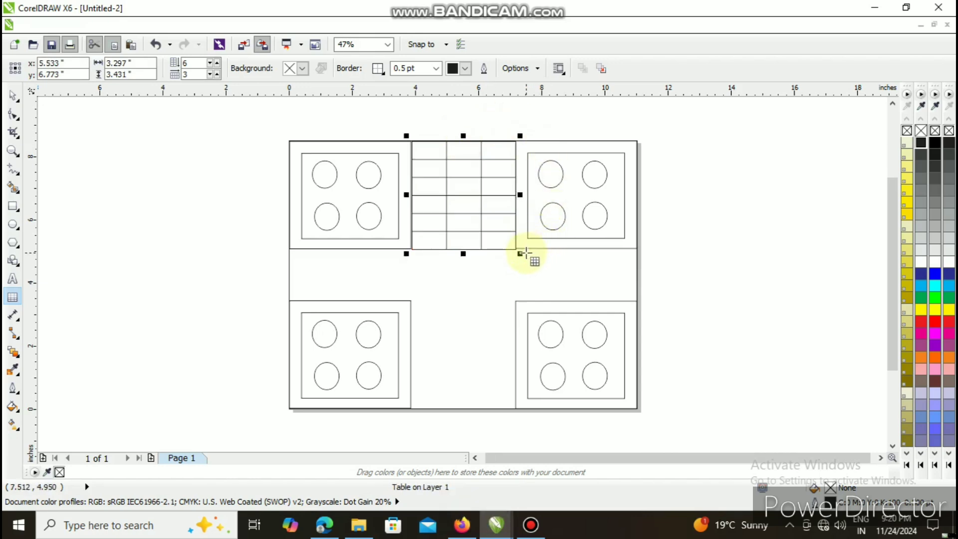
key(Left)
key(Up)
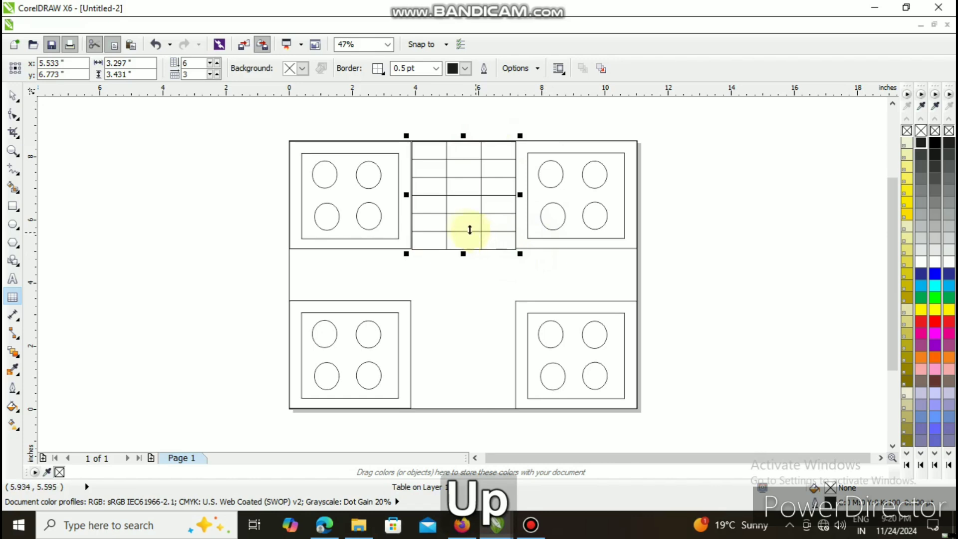
click(13, 96)
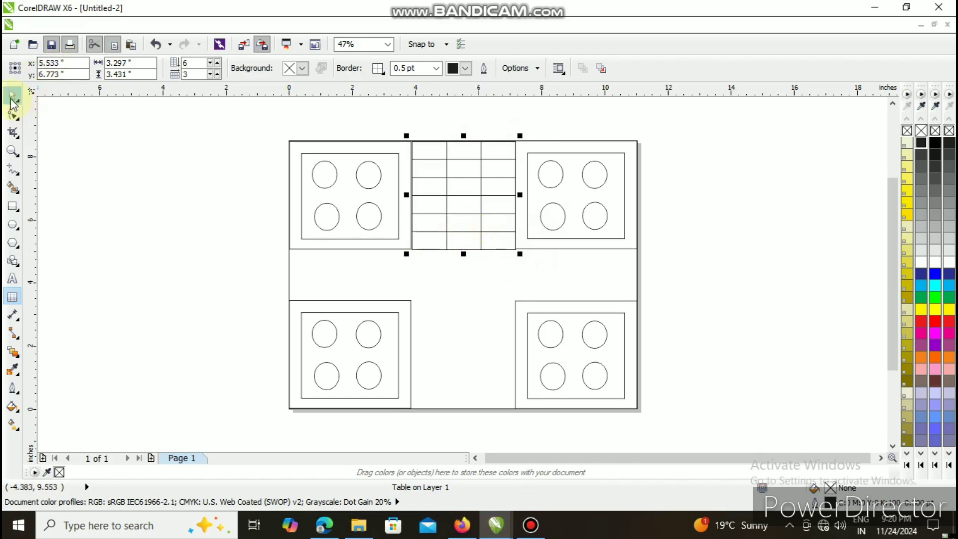
- Nudge the upper table slightly up and left so it lines up with the neighbouring groups, and deselect it
key(Up)
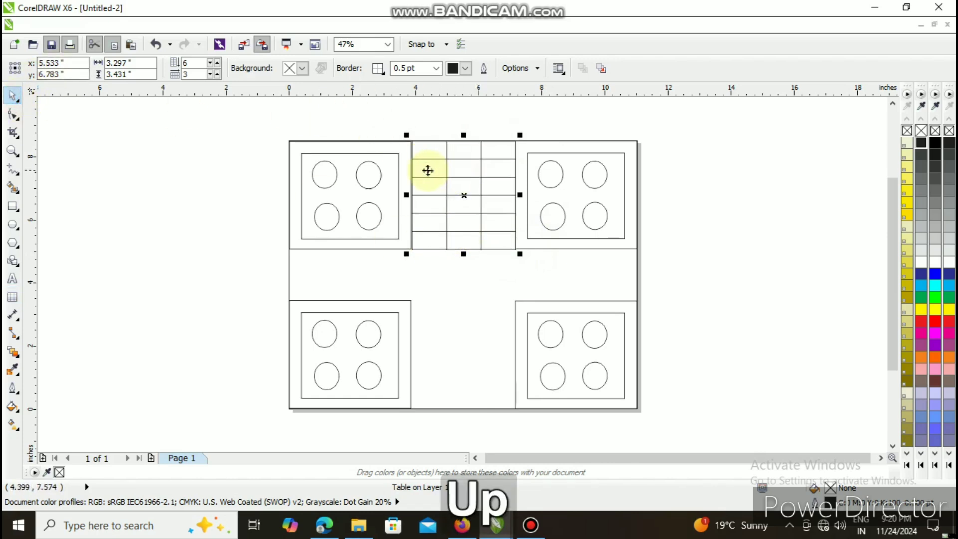
key(Left)
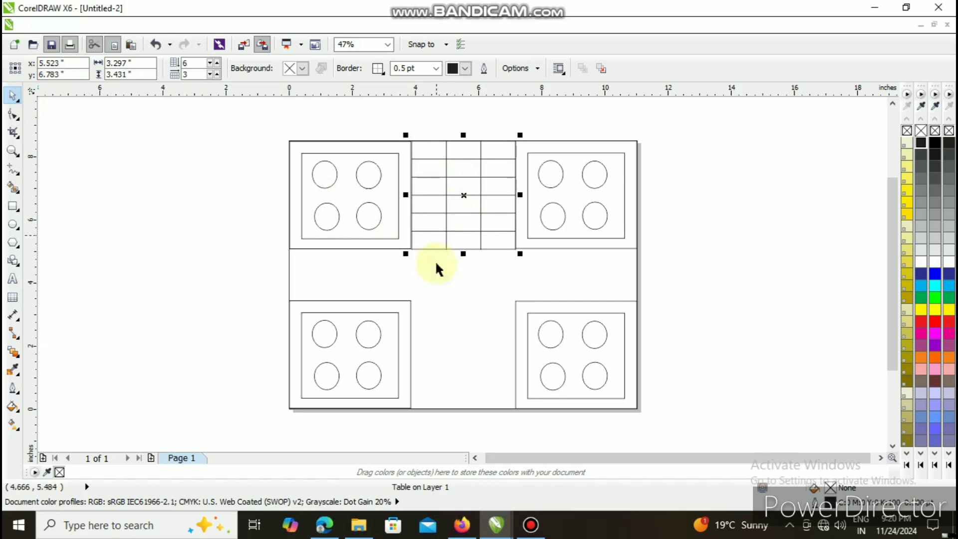
click(445, 295)
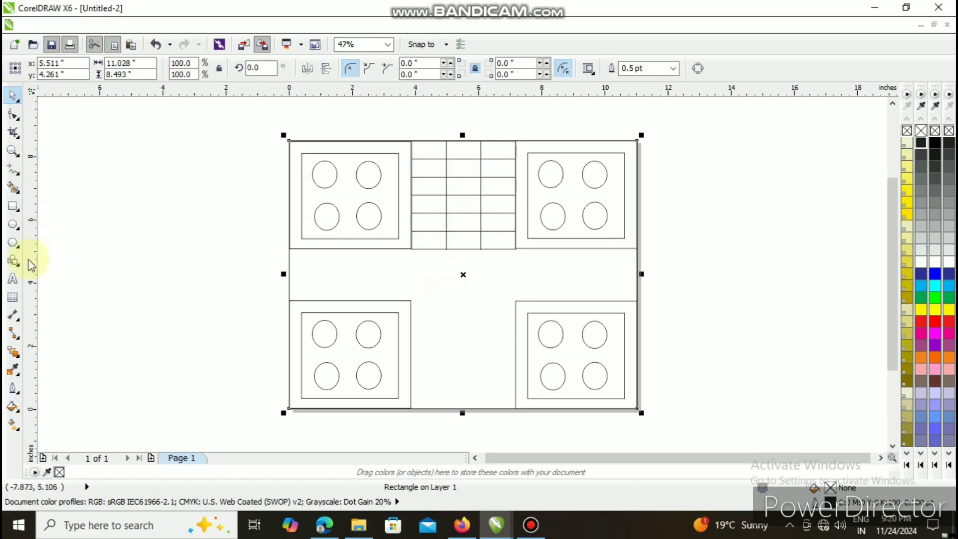
click(13, 298)
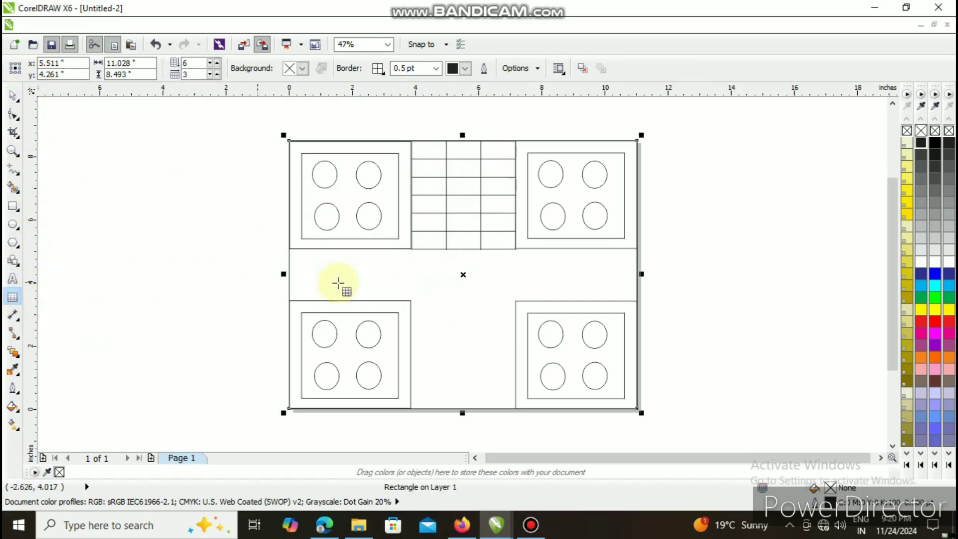
drag(409, 301, 517, 411)
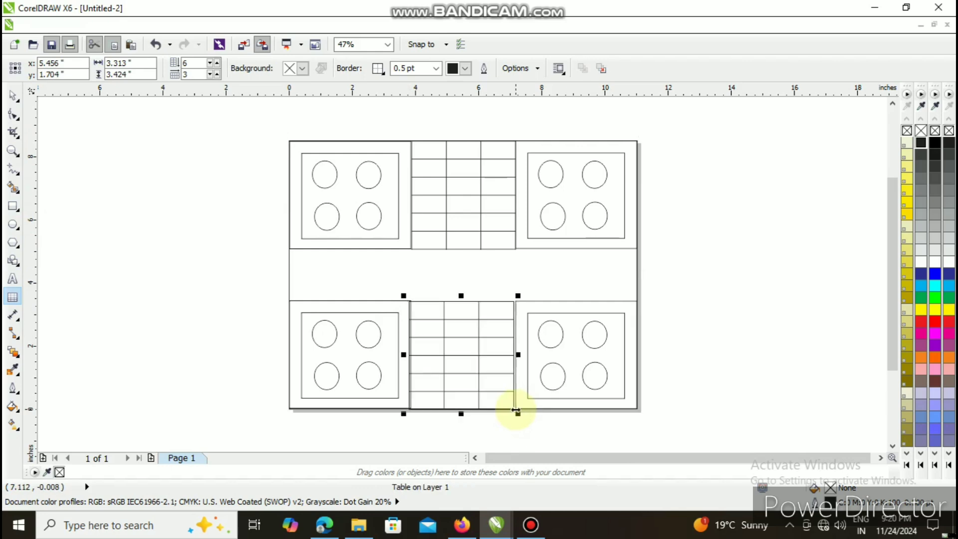
key(Up)
key(Right)
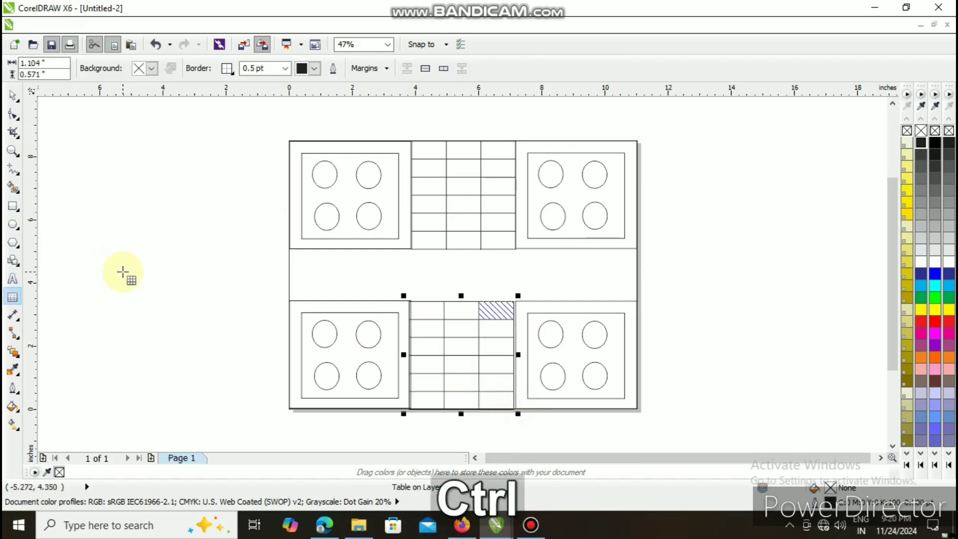
key(ctrl+z)
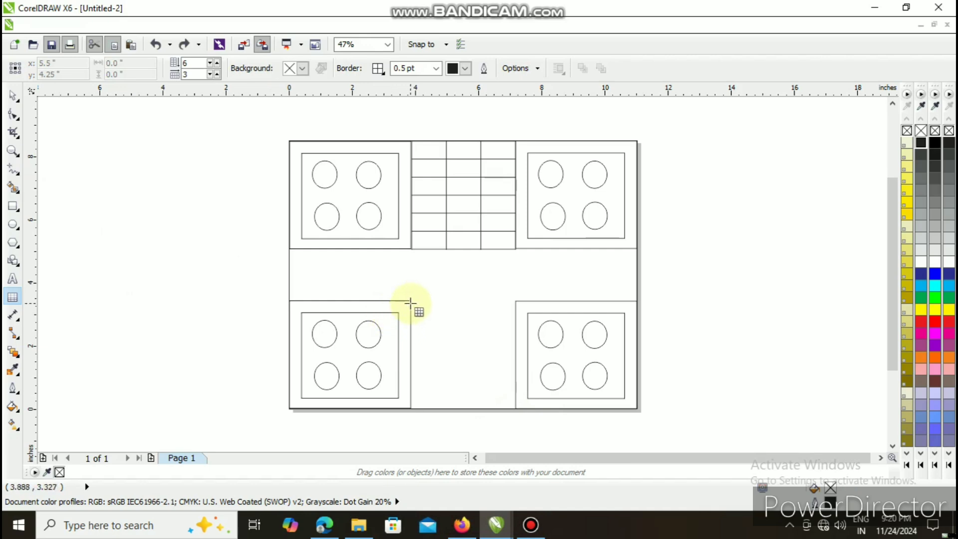
- Draw a table of 6 rows and 3 columns, about 3.34 by 3.43 inches, between the two lower groups and shift it slightly down
drag(410, 300, 517, 407)
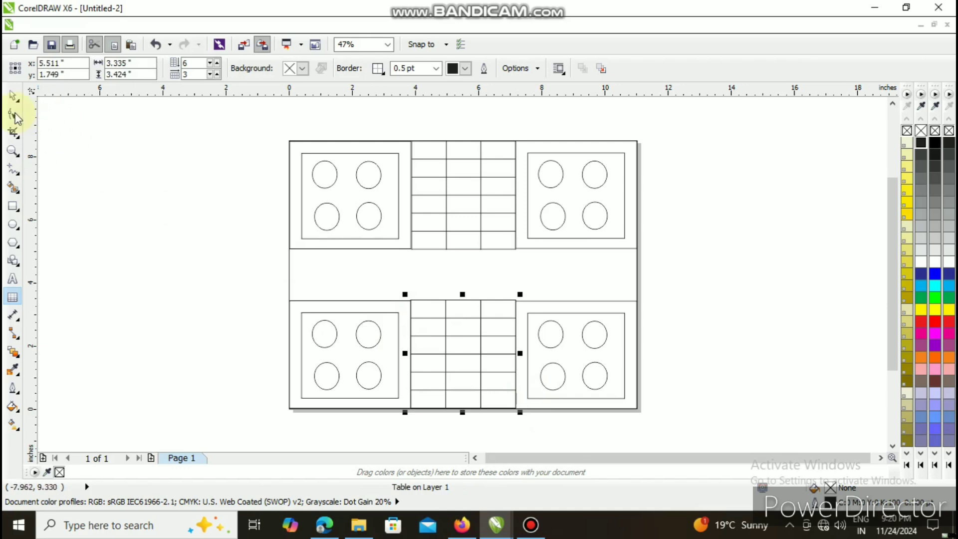
click(14, 98)
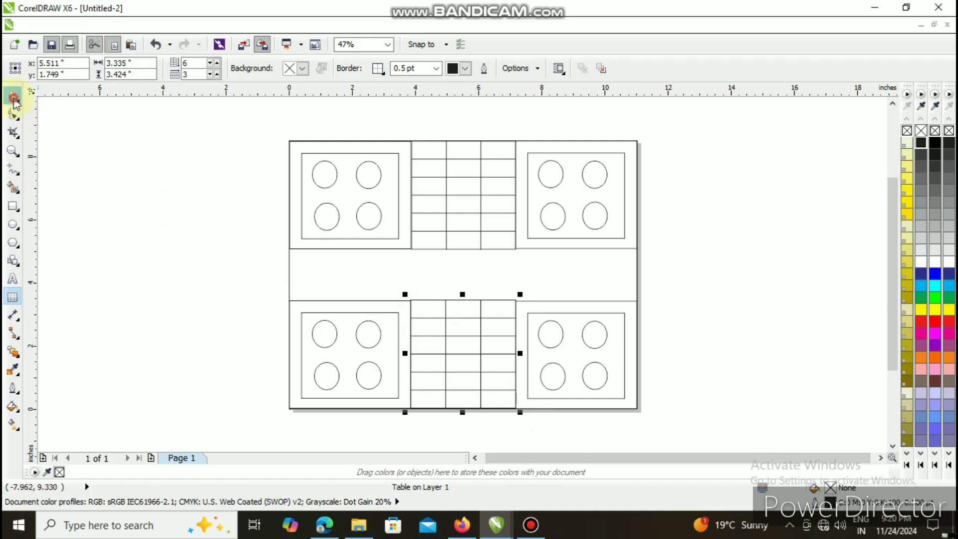
click(464, 351)
drag(465, 351, 463, 353)
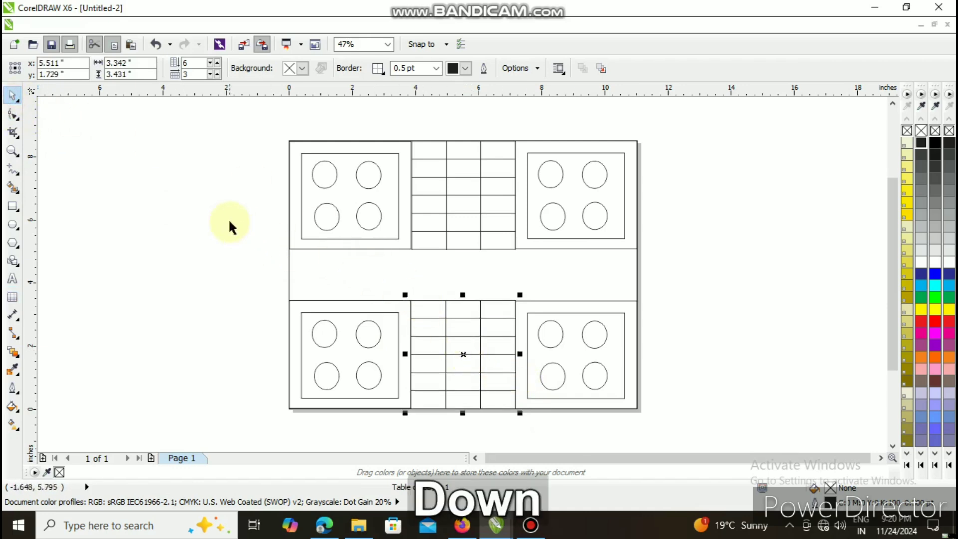
click(217, 74)
click(217, 74)
click(217, 73)
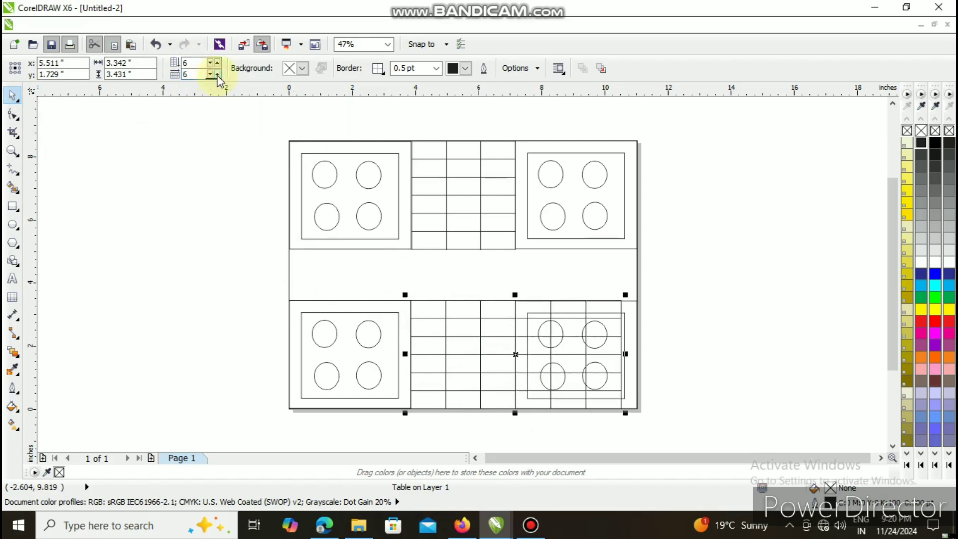
key(ctrl+z)
key(ctrl+z)
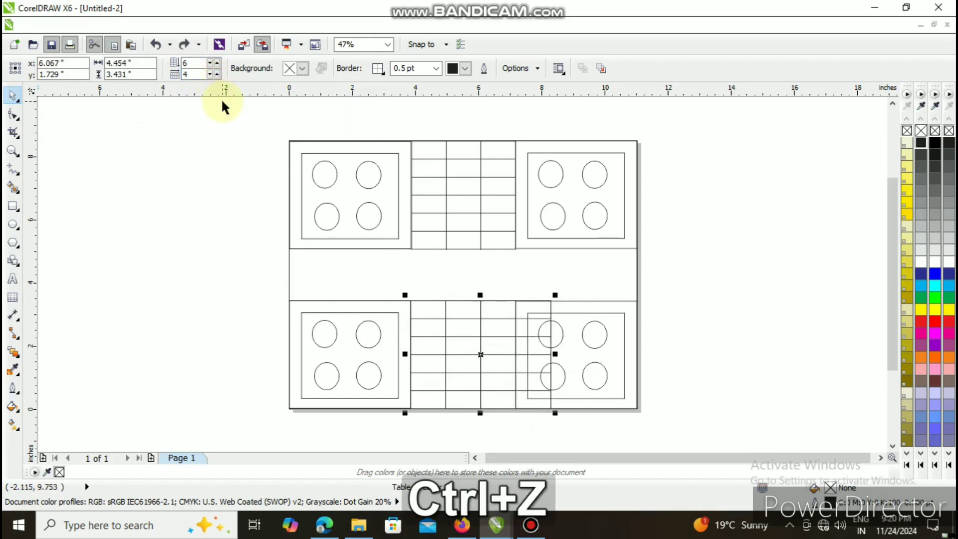
key(ctrl+z)
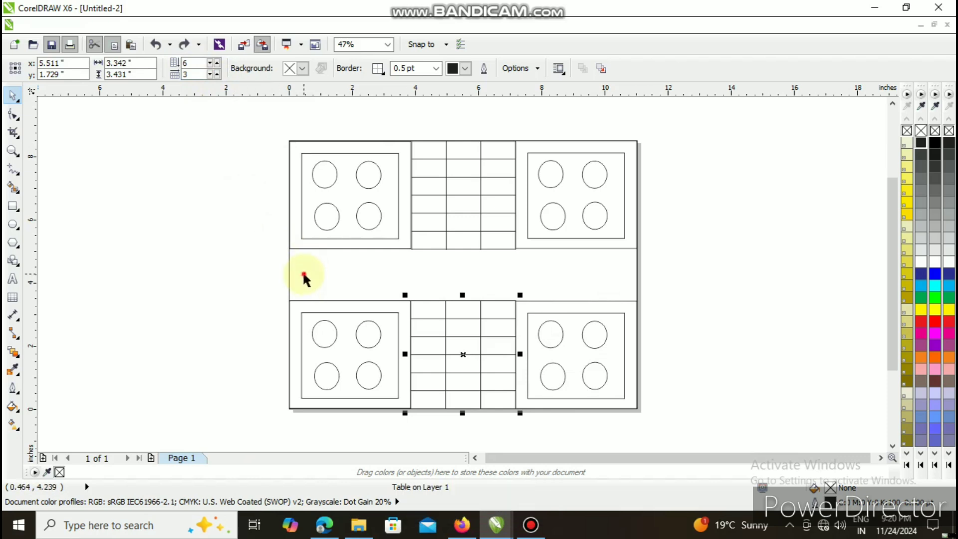
- Set the Table tool to 3 rows and 6 columns for the next table
click(292, 256)
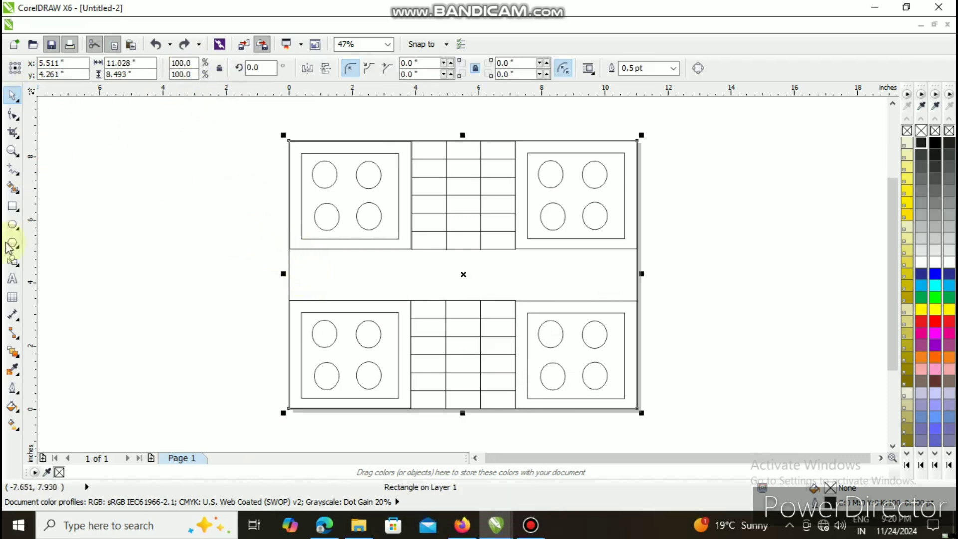
click(12, 297)
click(217, 75)
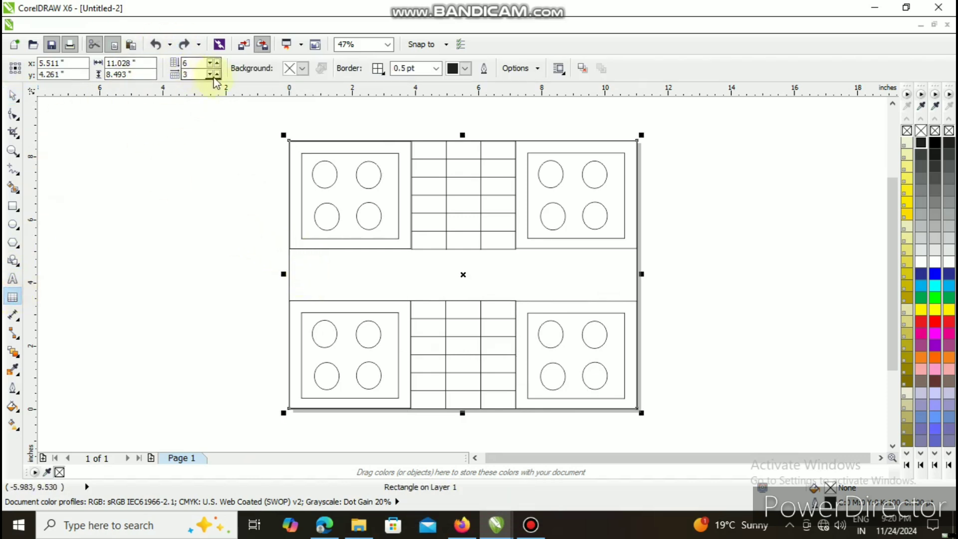
click(218, 75)
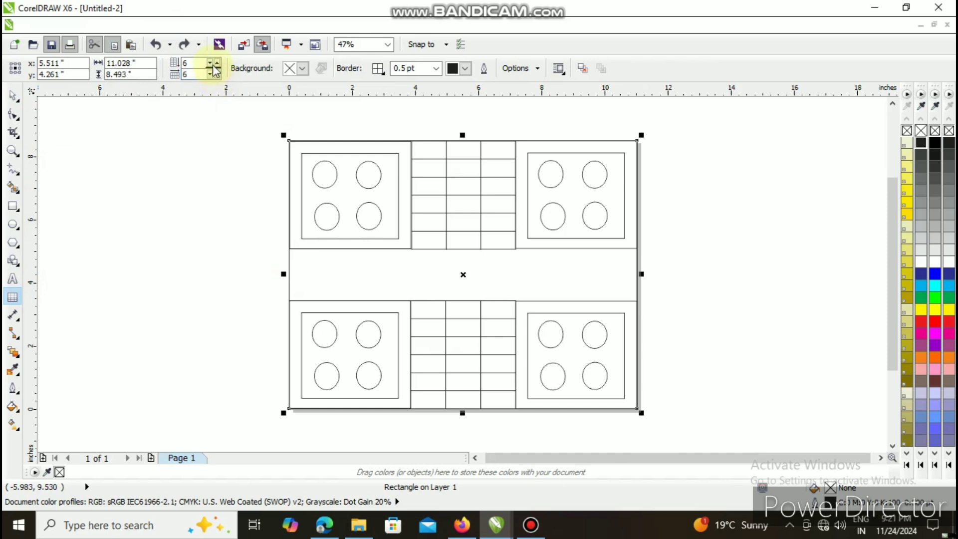
click(210, 63)
click(210, 63)
click(210, 63)
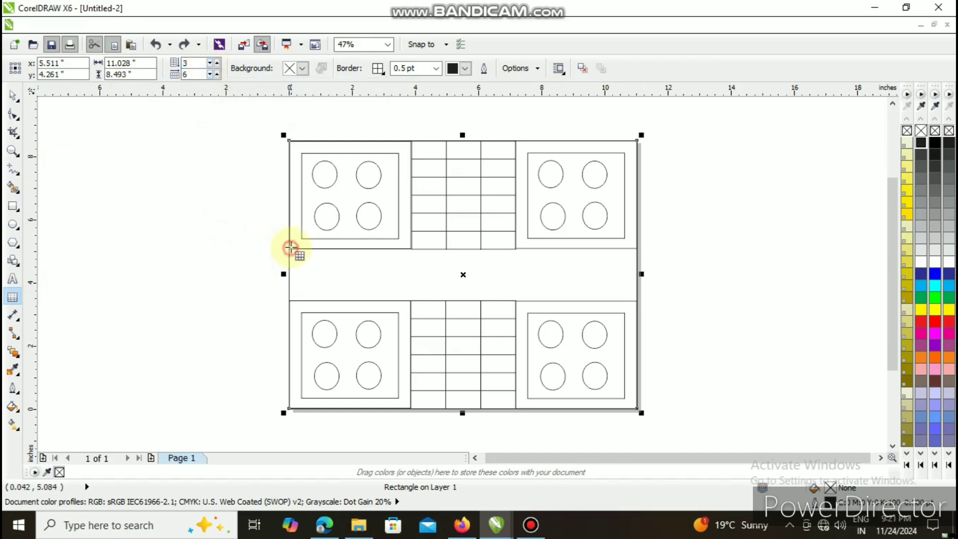
mouse_move(290, 248)
mouse_down()
mouse_move(316, 288)
mouse_move(415, 302)
mouse_up()
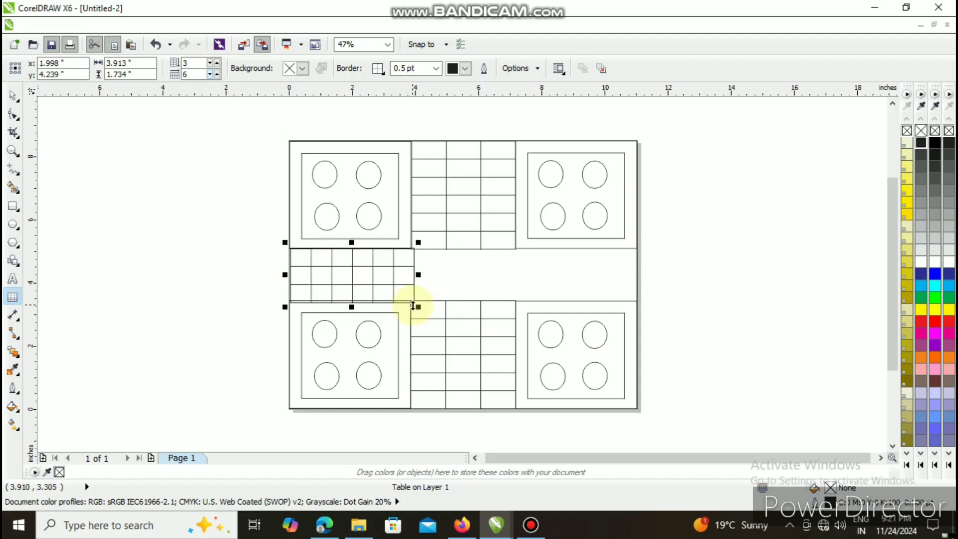
key(Left)
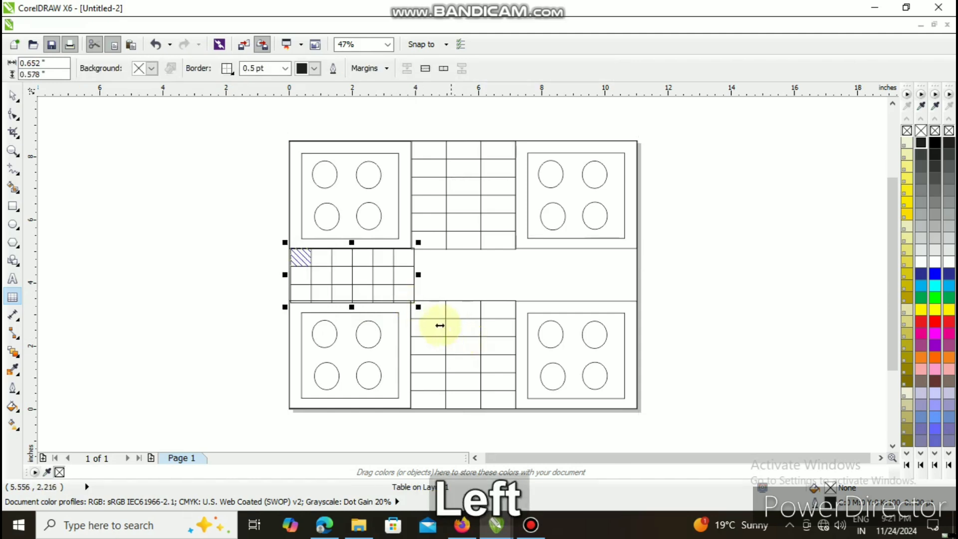
key(ctrl+z)
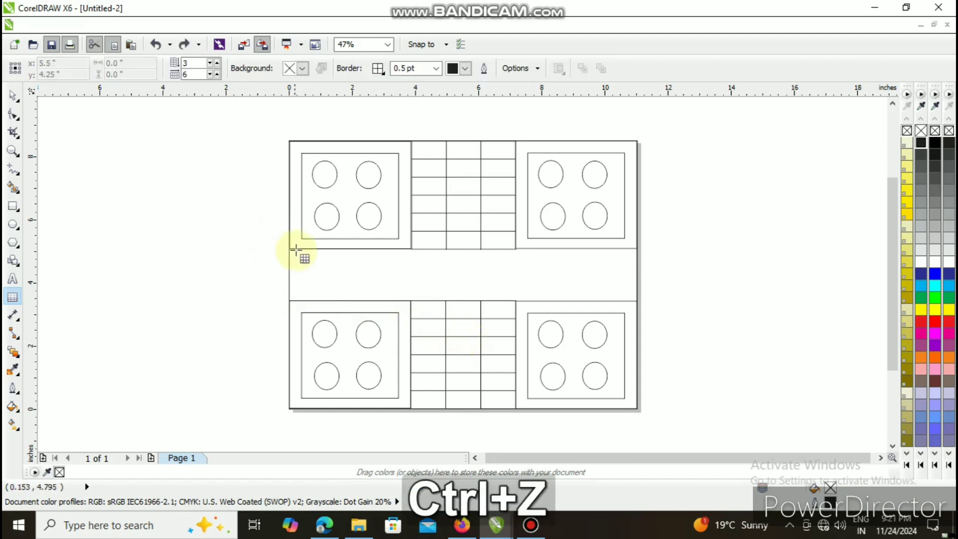
- Draw the 3-row, 6-column table, about 3.94 by 1.72 inches, between the two left groups and nudge it right and up
drag(288, 248, 412, 302)
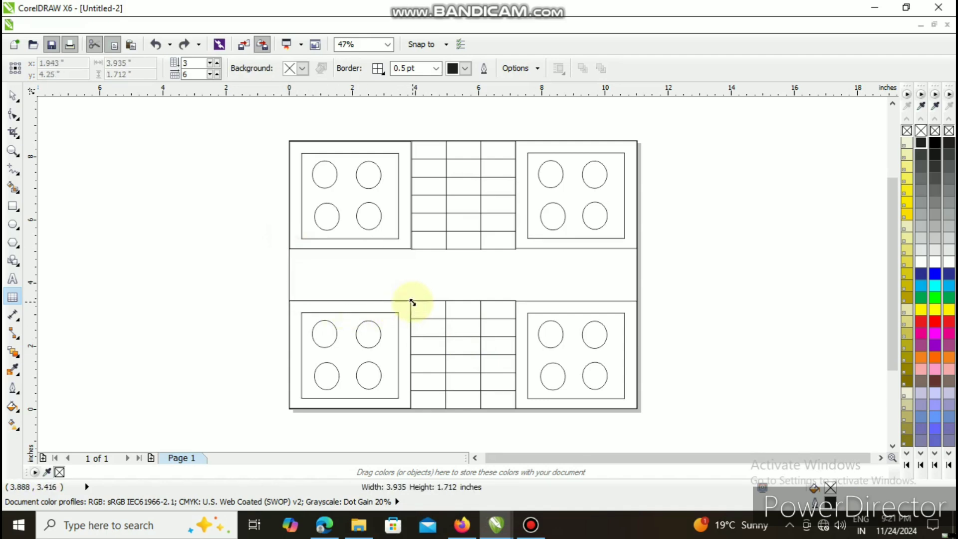
click(14, 98)
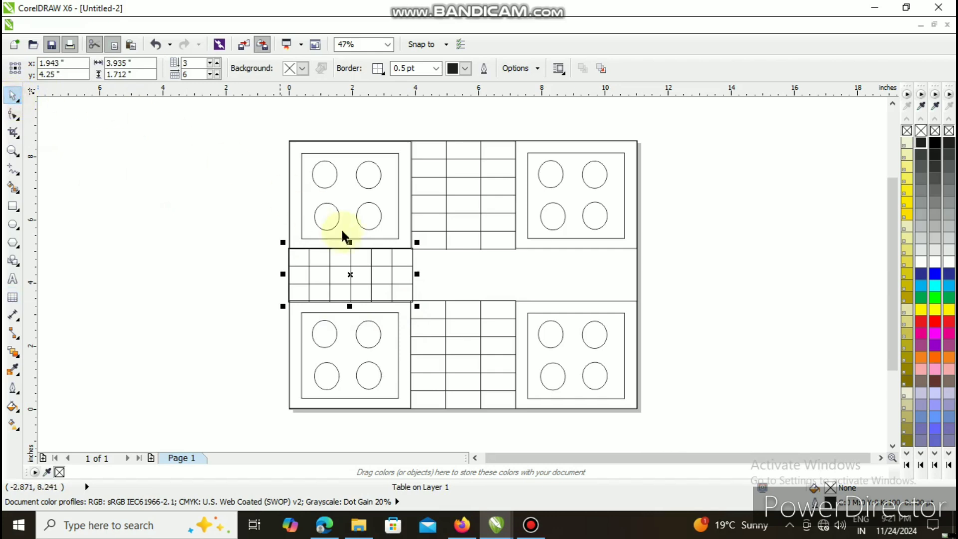
key(Right)
key(Right)
key(Right)
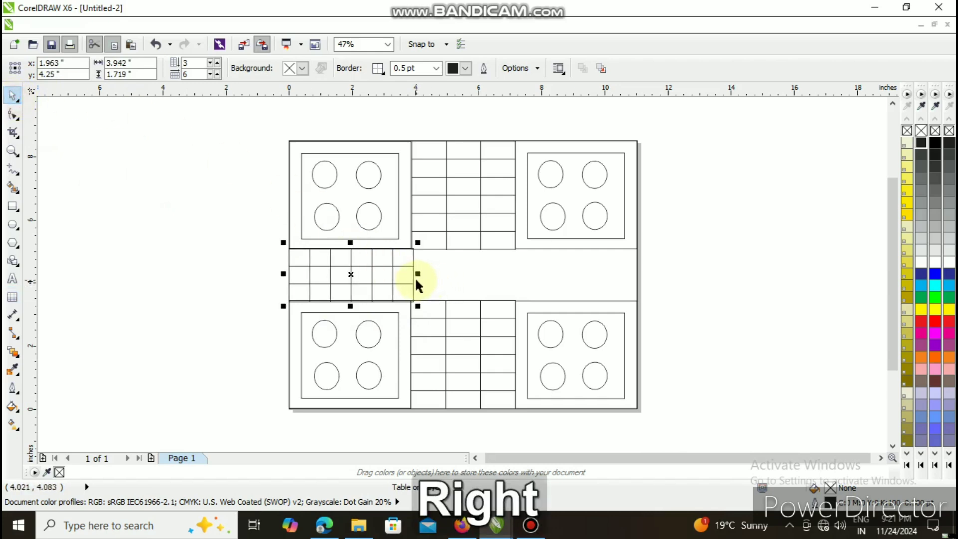
key(Up)
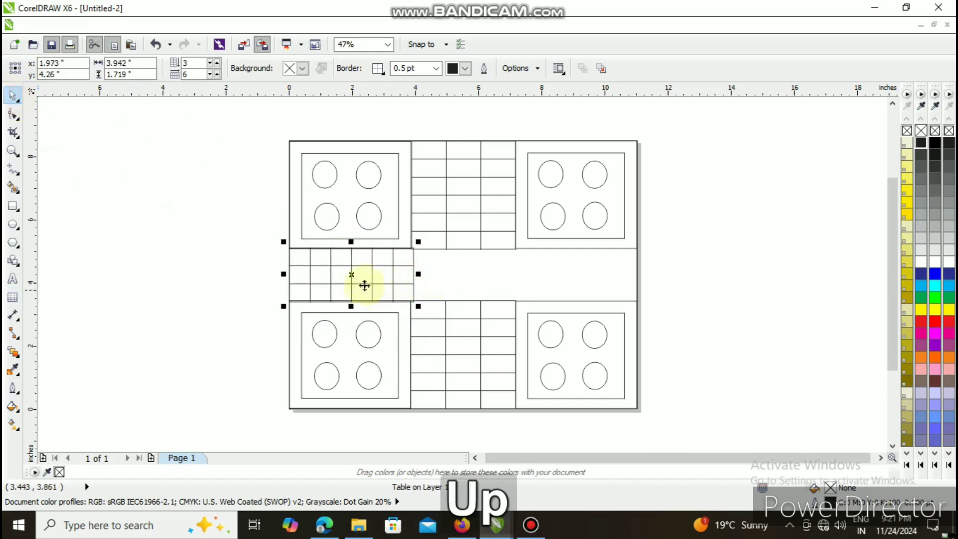
key(Up)
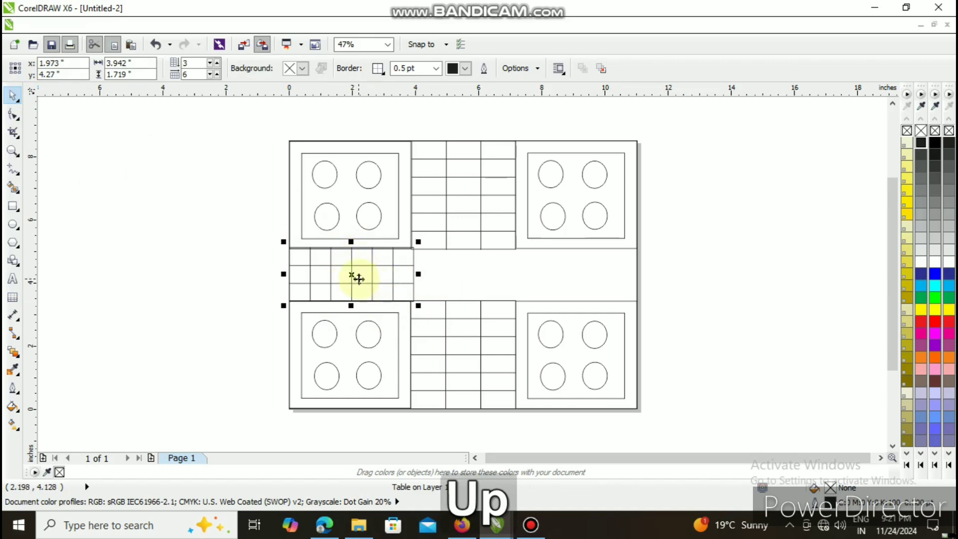
- Shrink the left table's height and width to about 3.82 by 1.65 inches so it fits the gap between the left groups
drag(351, 241, 351, 244)
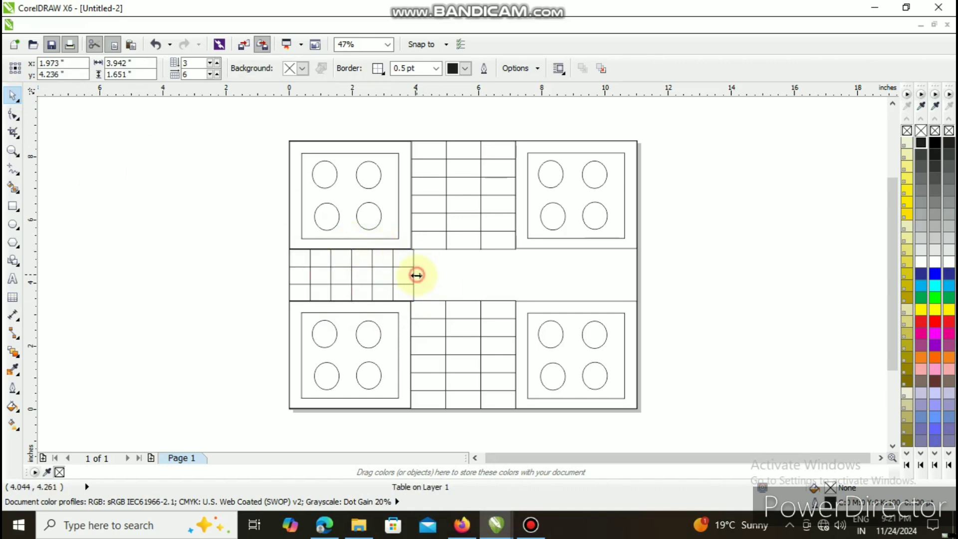
drag(416, 276, 412, 274)
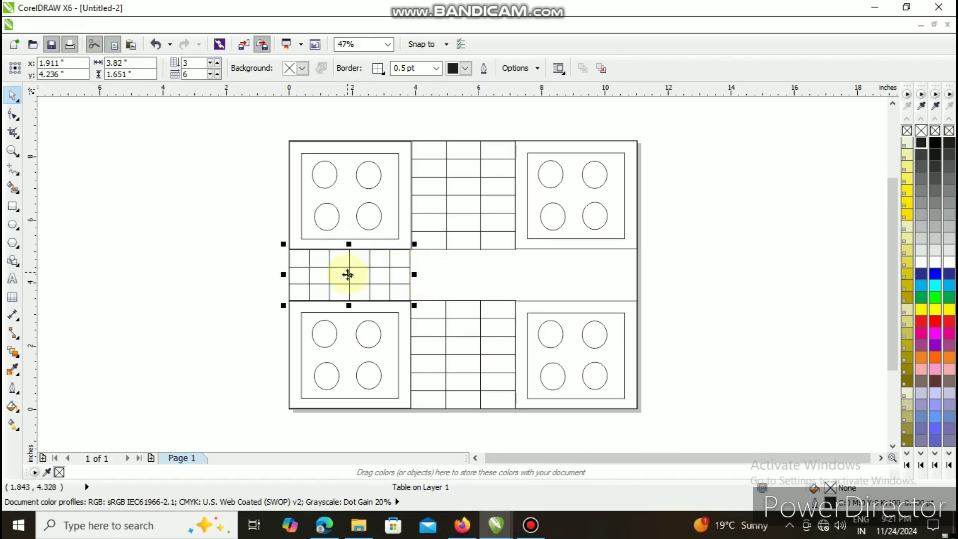
click(444, 280)
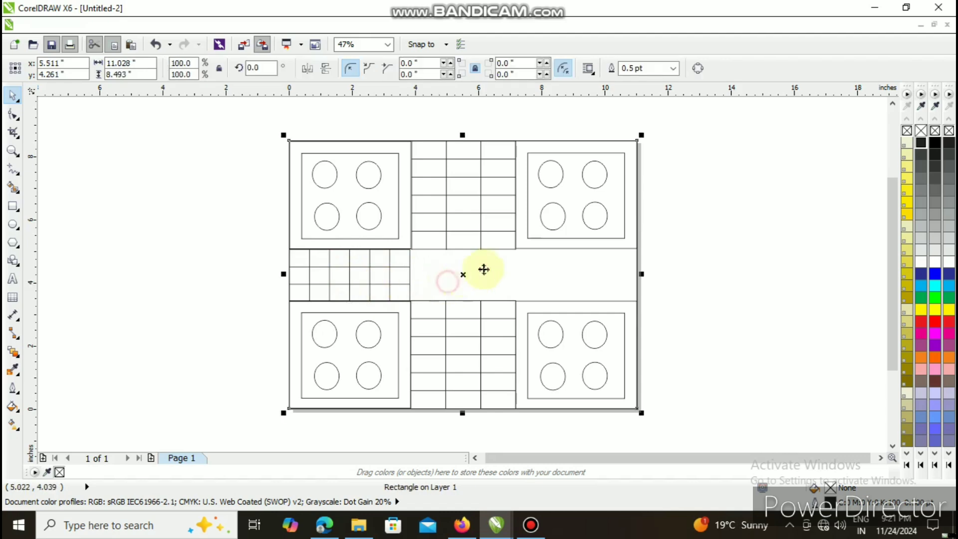
- Draw a table of 3 rows and 6 columns between the two right groups, stretching it up and left to about 3.81 by 1.79 inches
click(12, 297)
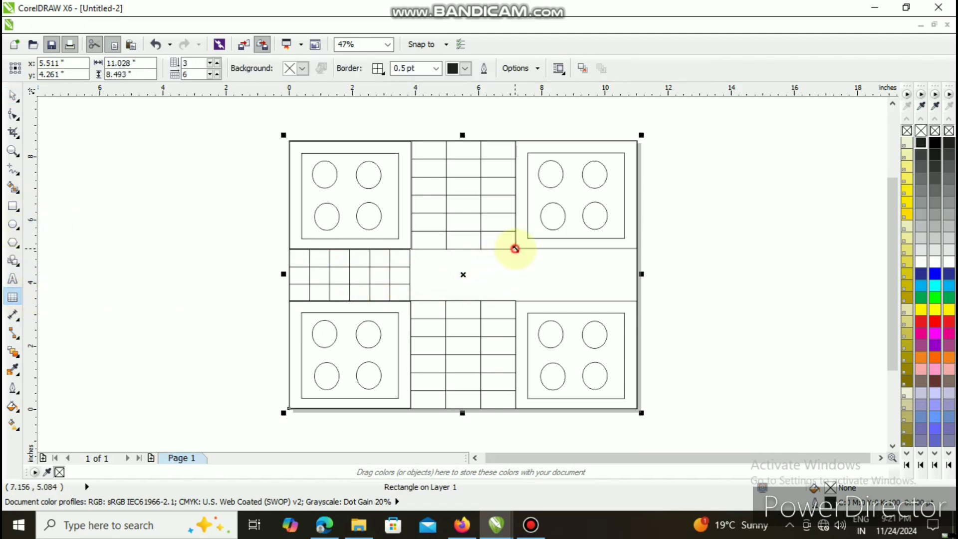
drag(515, 248, 635, 304)
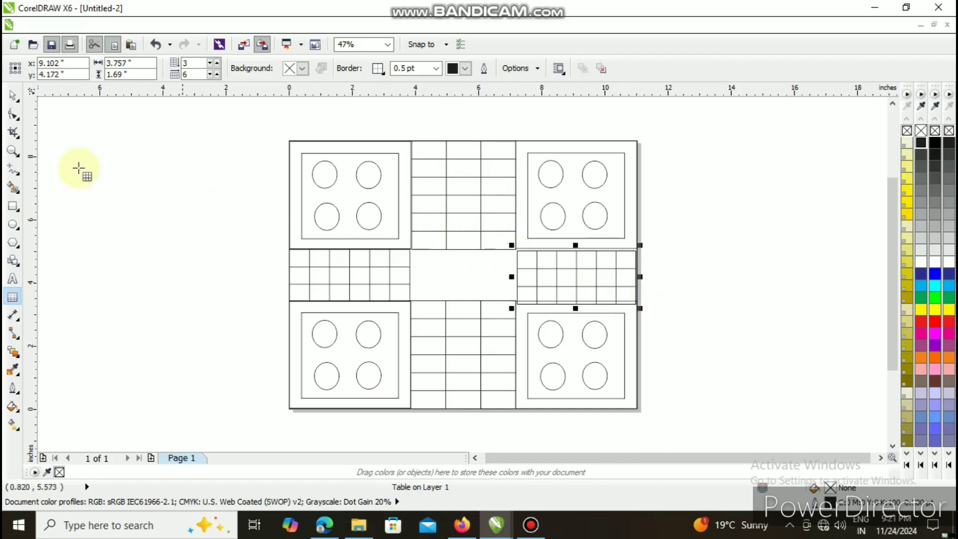
click(576, 246)
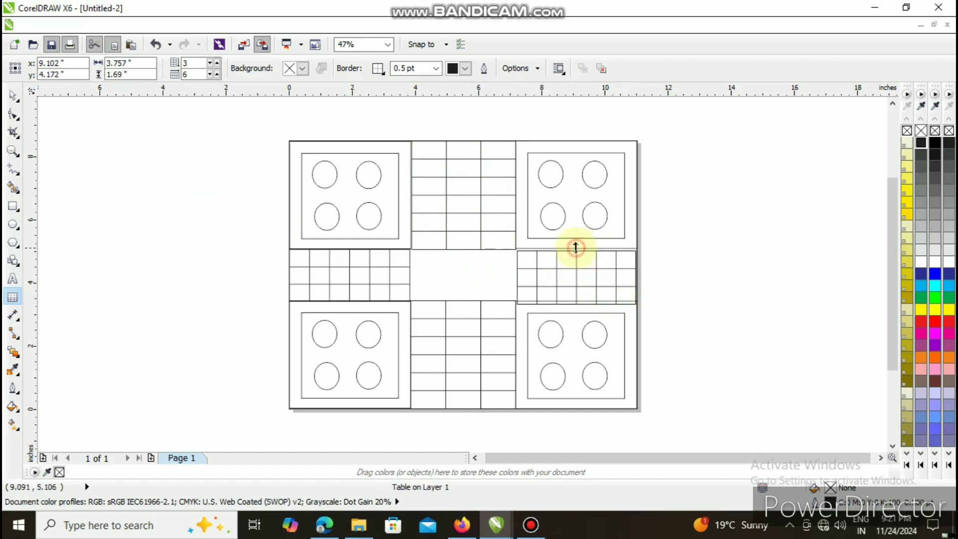
drag(576, 245, 575, 238)
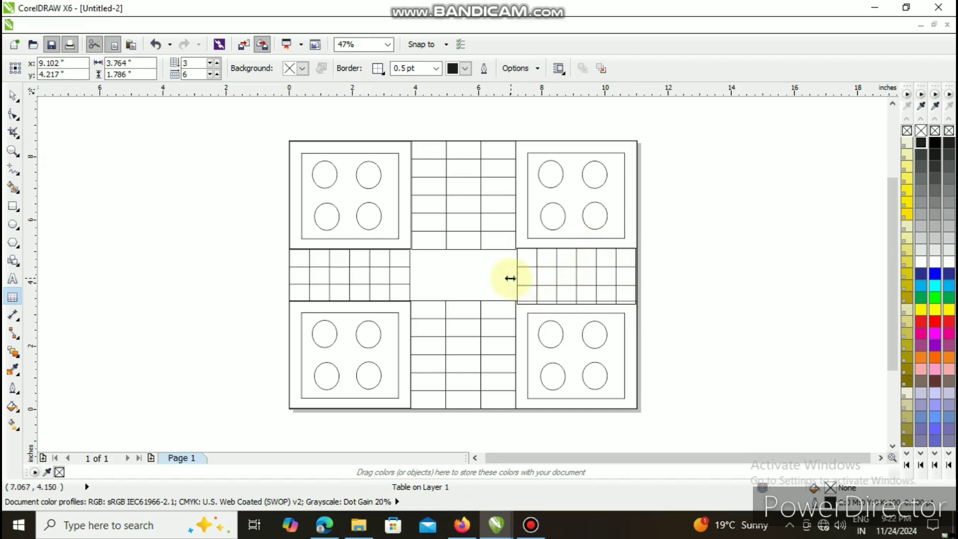
drag(509, 279, 507, 278)
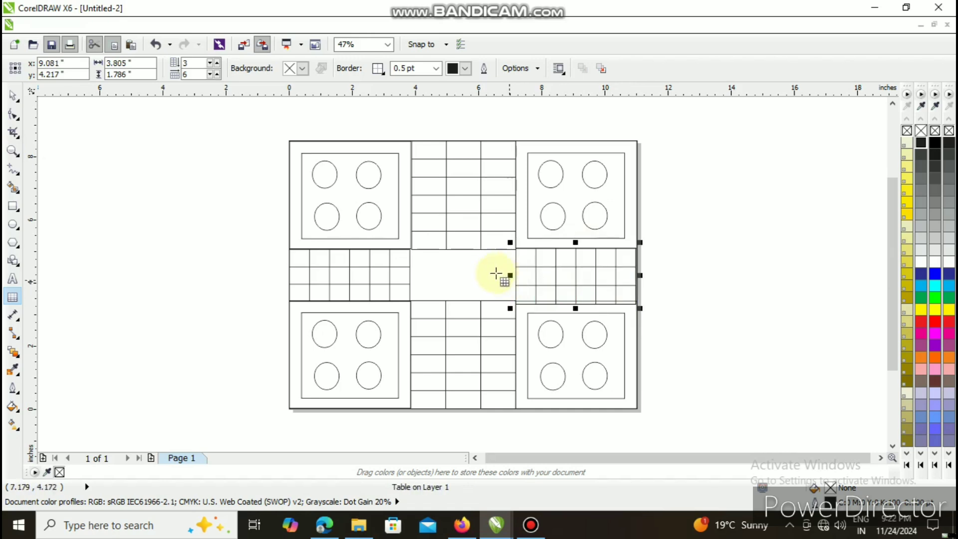
- Nudge the new right-hand table right to the page's right edge
drag(577, 274, 577, 274)
click(14, 95)
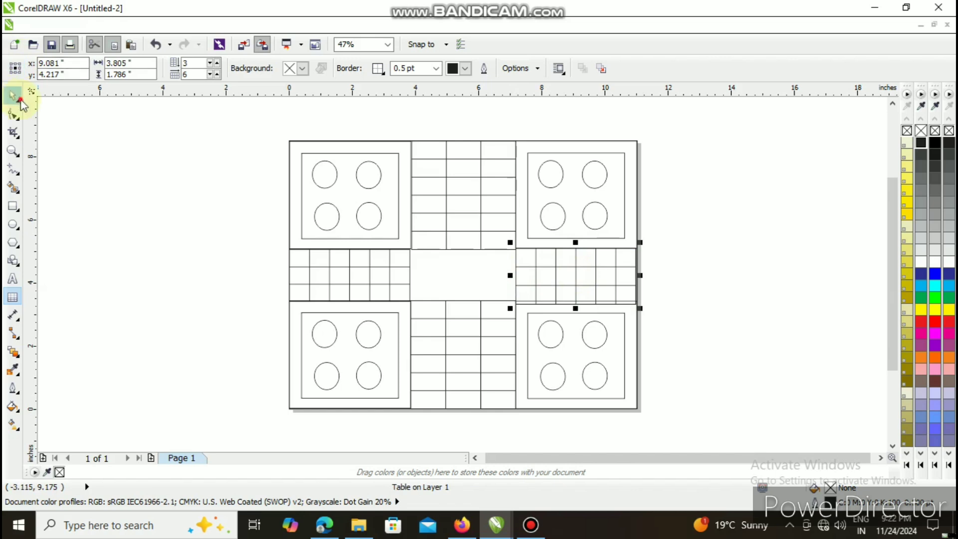
key(Right)
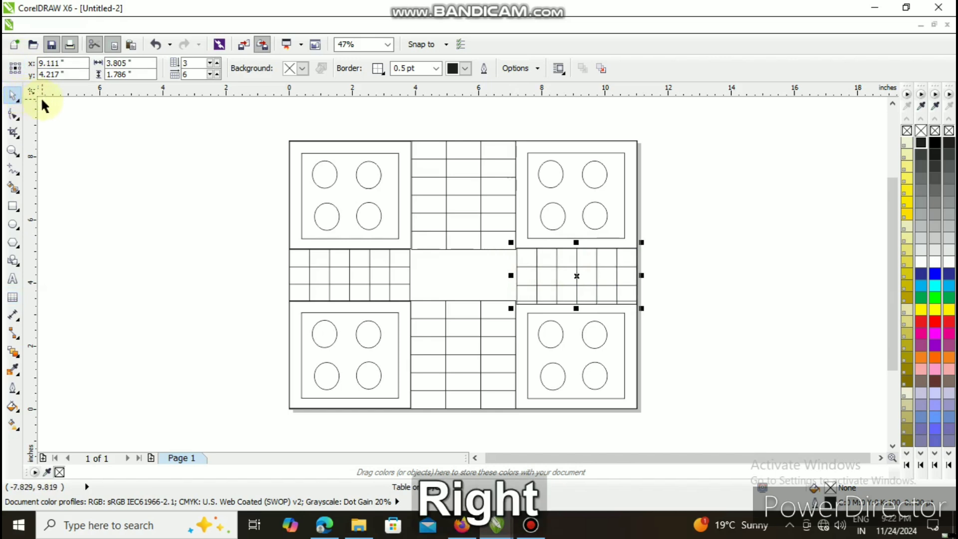
- Nudge the right-hand table slightly left and shrink its height from below to about 1.73 inches to fit the gap
key(Up)
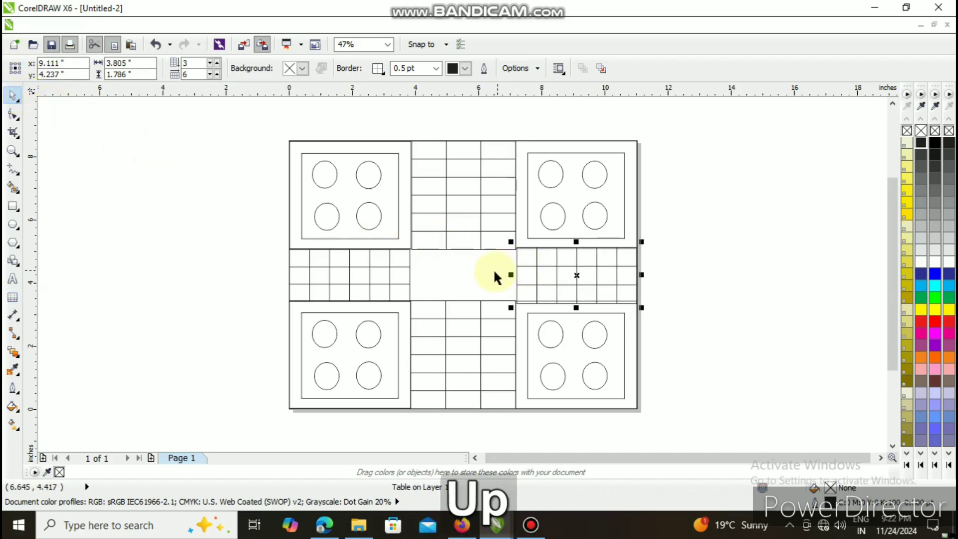
key(Down)
key(Left)
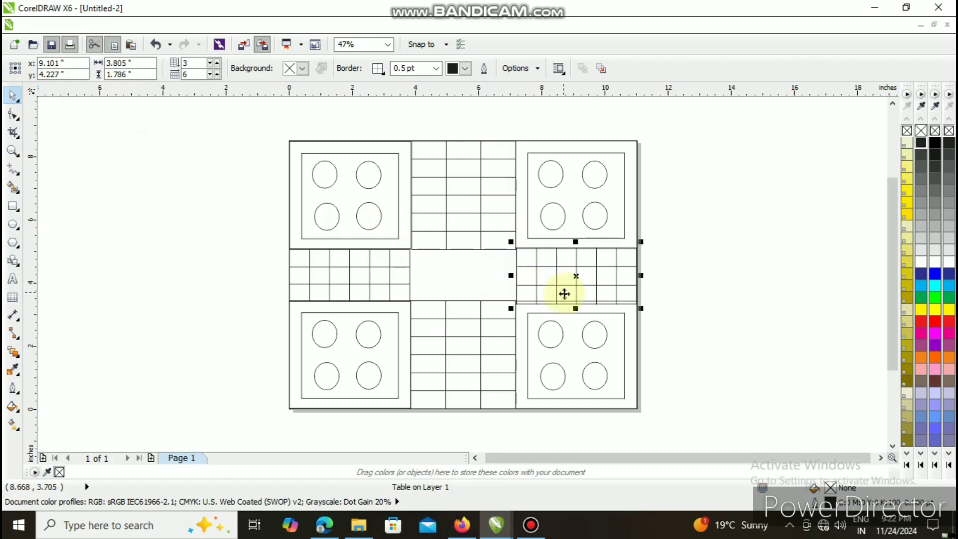
click(574, 309)
drag(574, 309, 568, 306)
click(575, 305)
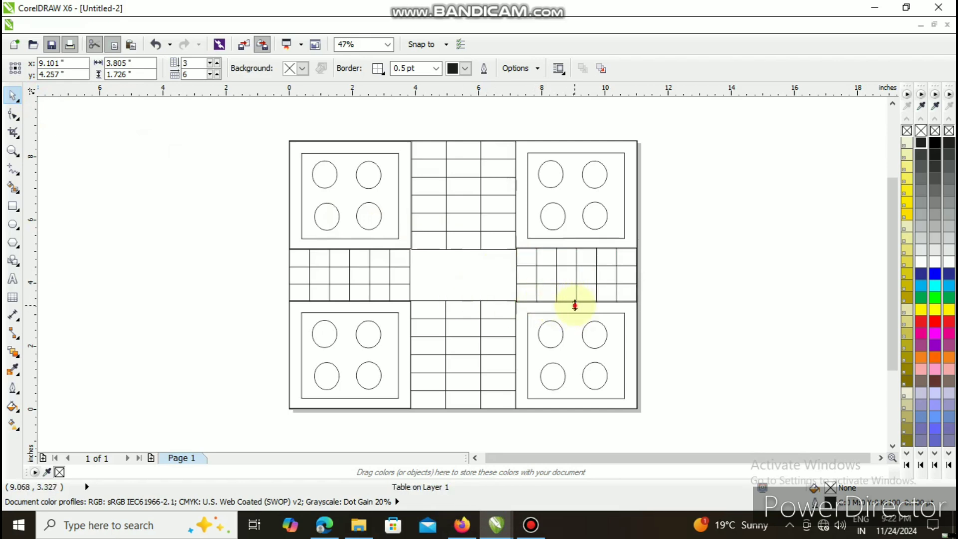
- Draw a rectangle about 3.36 by 1.62 inches filling the empty centre between the four tables
click(439, 282)
click(12, 206)
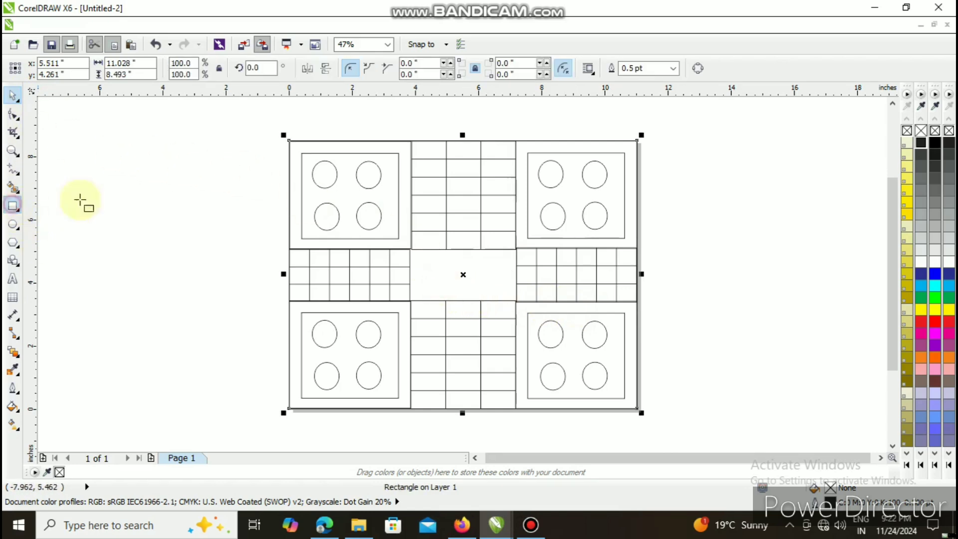
drag(411, 250, 517, 301)
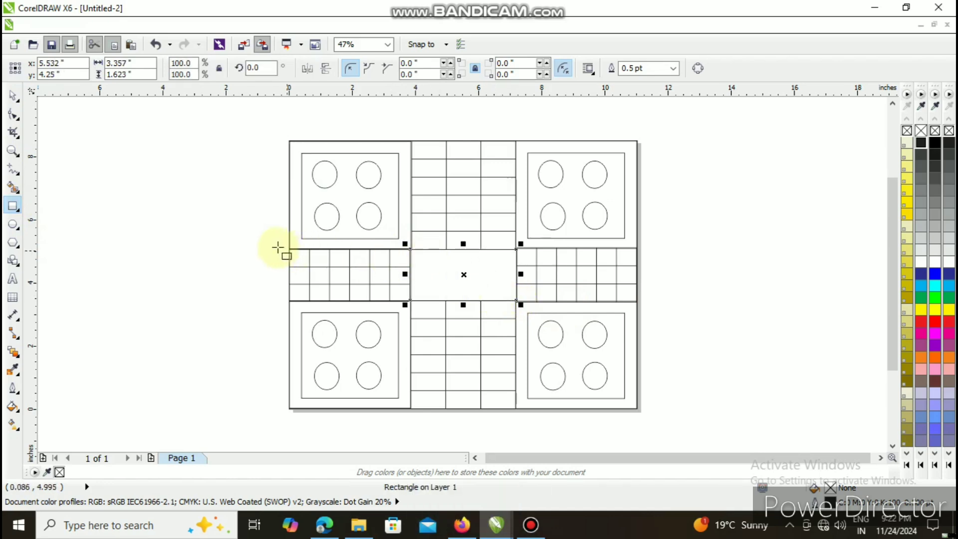
- Draw a 2-point line from the centre rectangle's upper-left corner to its lower-right corner and nudge it left onto the corners
click(17, 171)
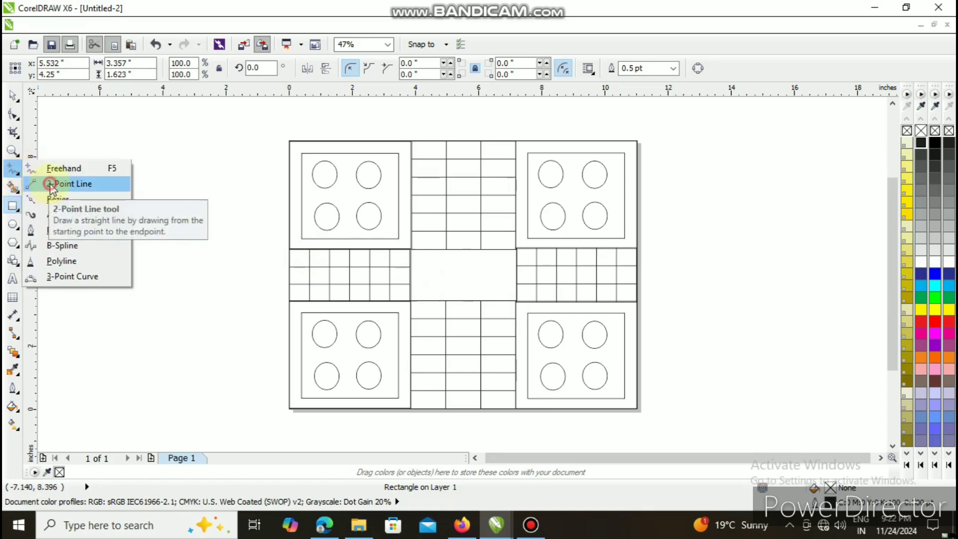
click(55, 184)
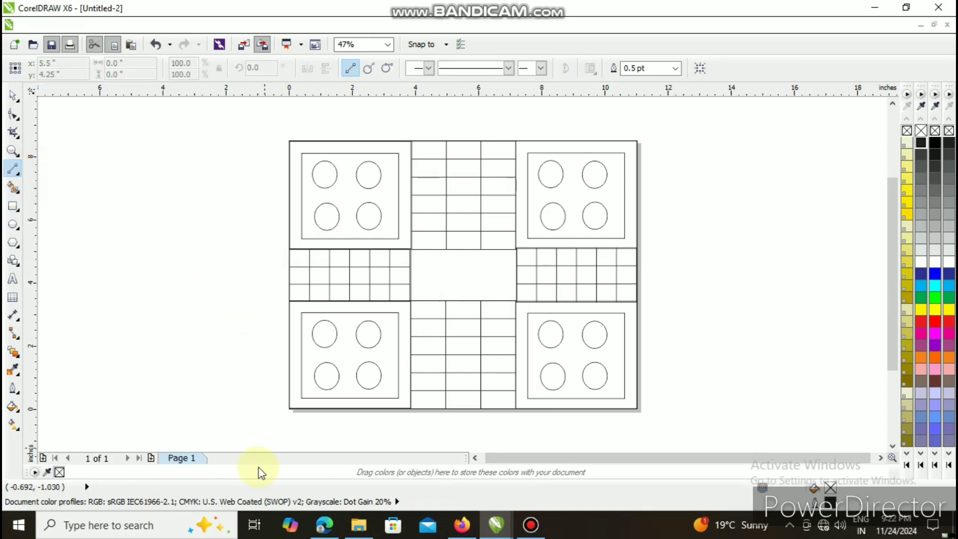
click(13, 150)
click(443, 282)
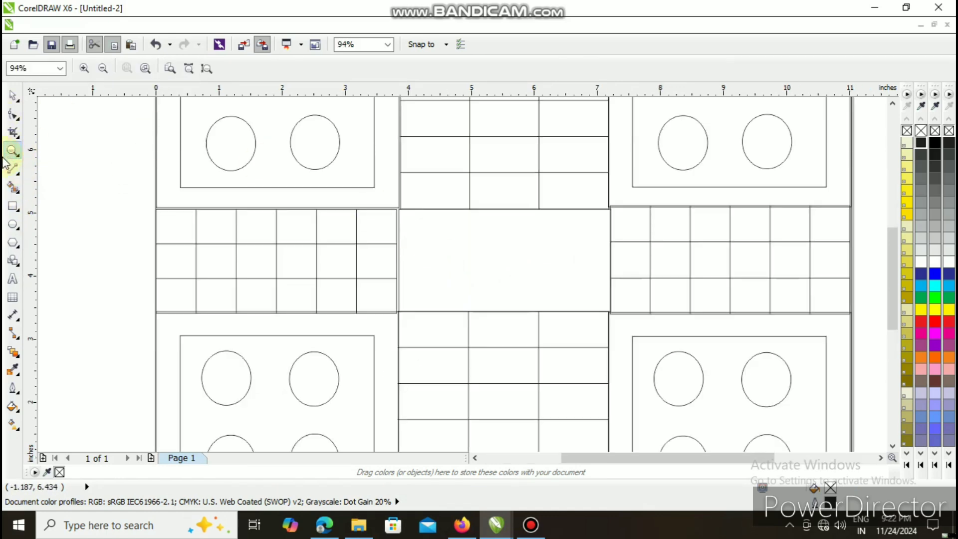
click(12, 169)
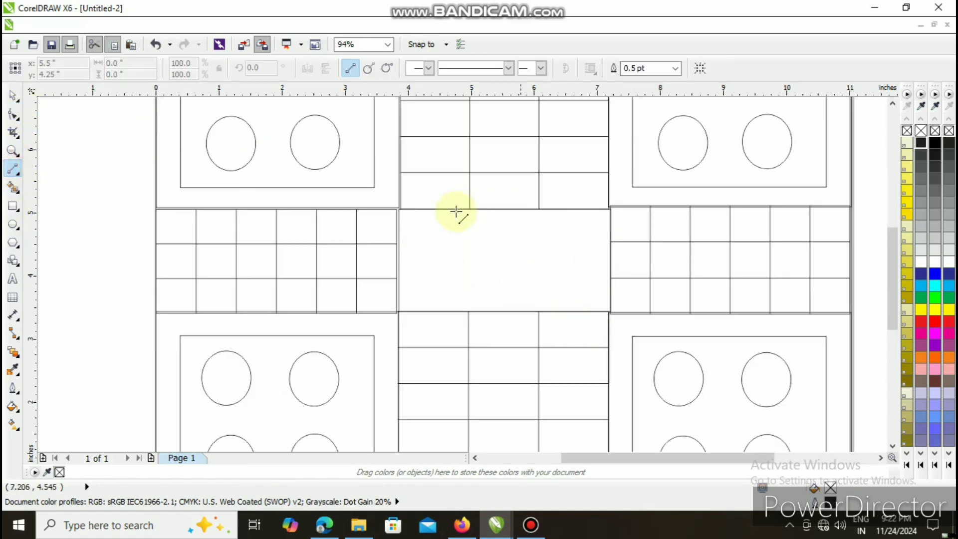
drag(399, 208, 613, 314)
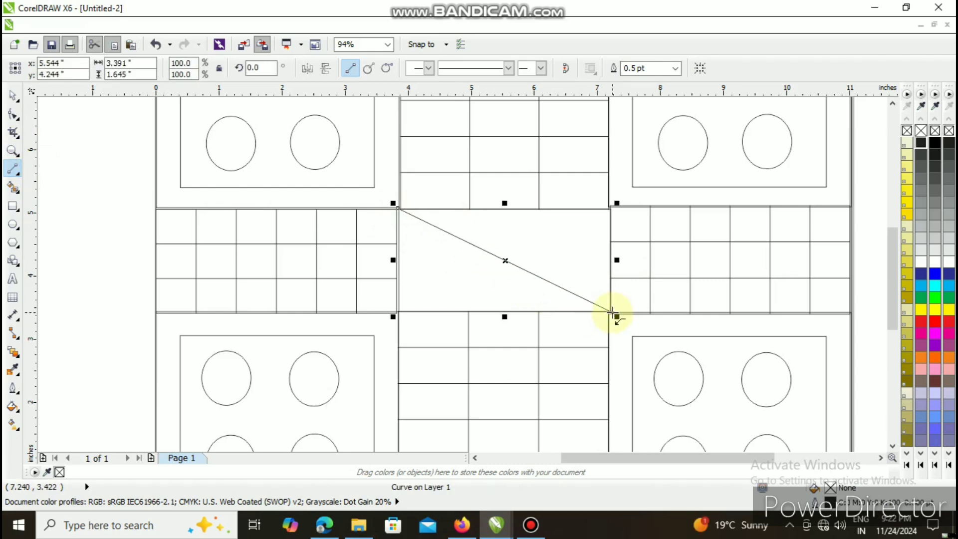
key(Left)
key(Down)
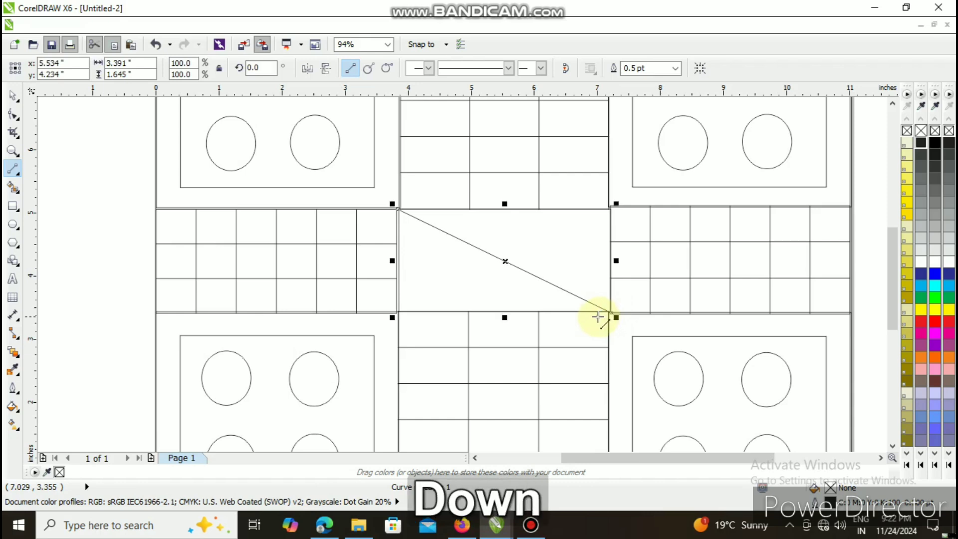
key(Up)
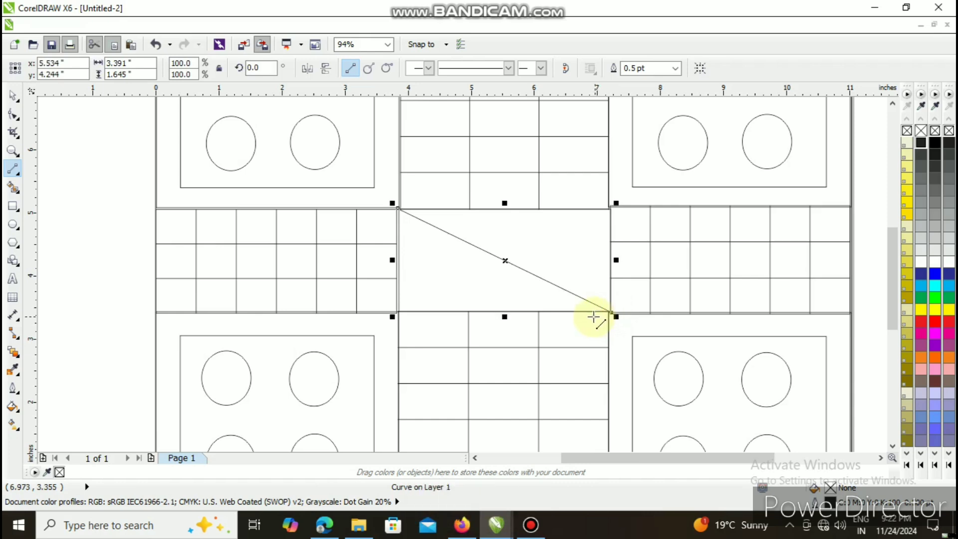
key(Left)
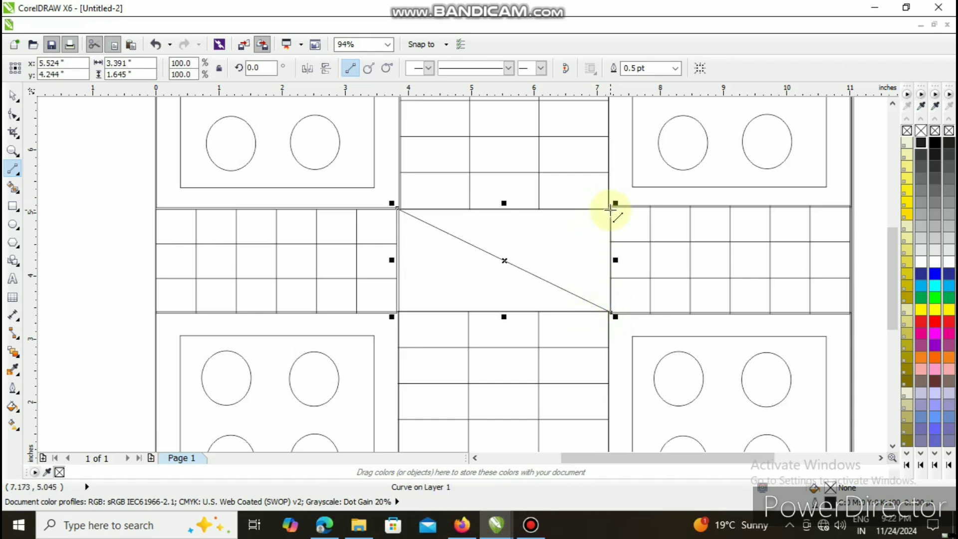
- Draw a second diagonal from the centre rectangle's upper-right corner to its lower-left corner, nudge it right and deselect it
drag(611, 207, 396, 311)
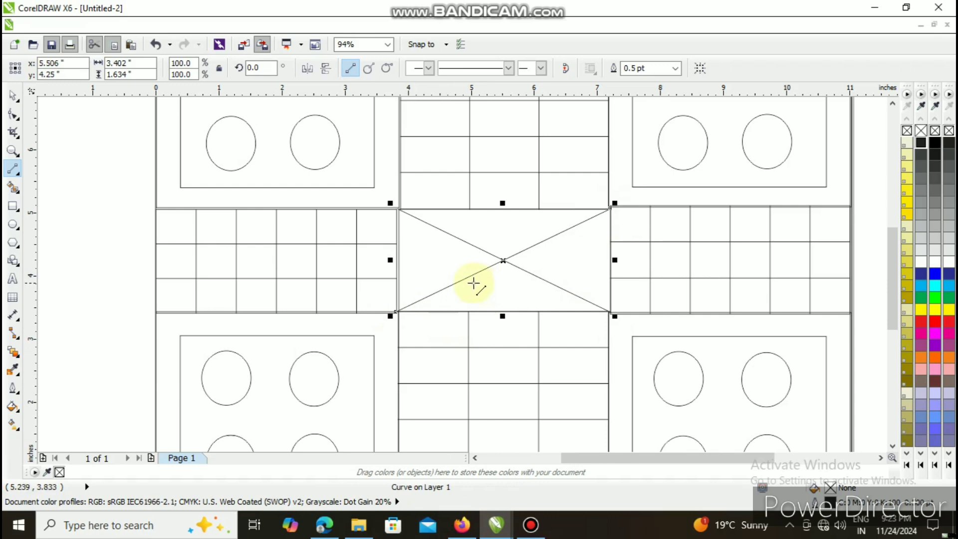
key(Right)
key(Escape)
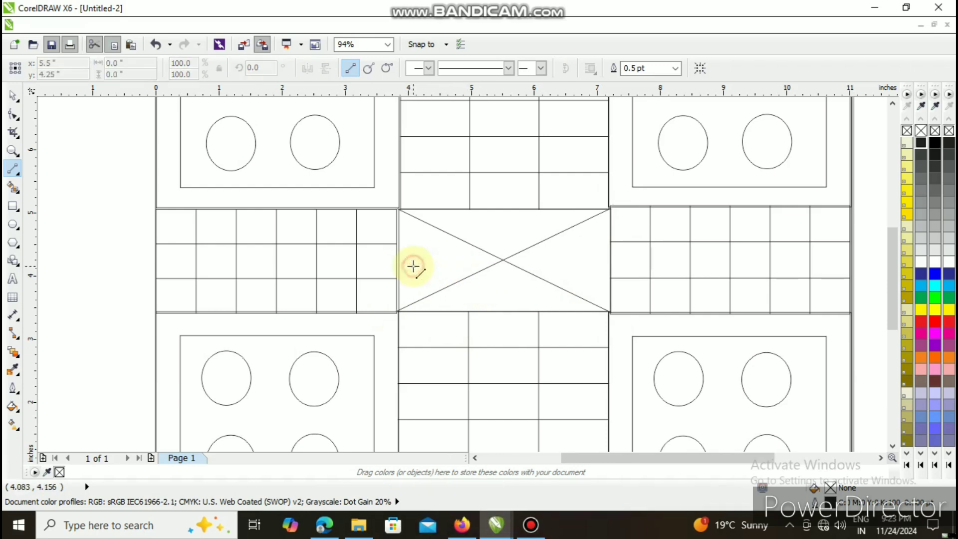
- Widen the left-hand table to about 3.87 inches so it meets the centre rectangle
click(13, 95)
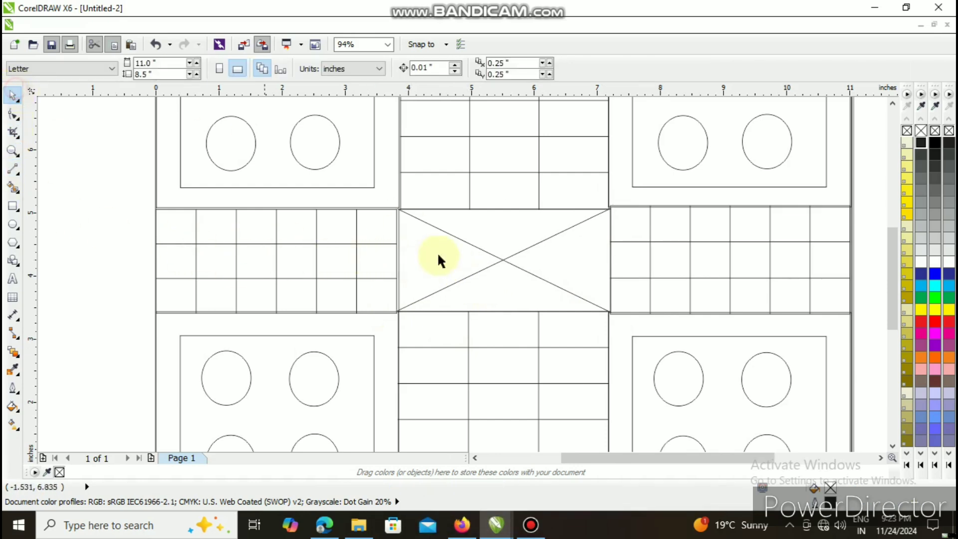
click(381, 260)
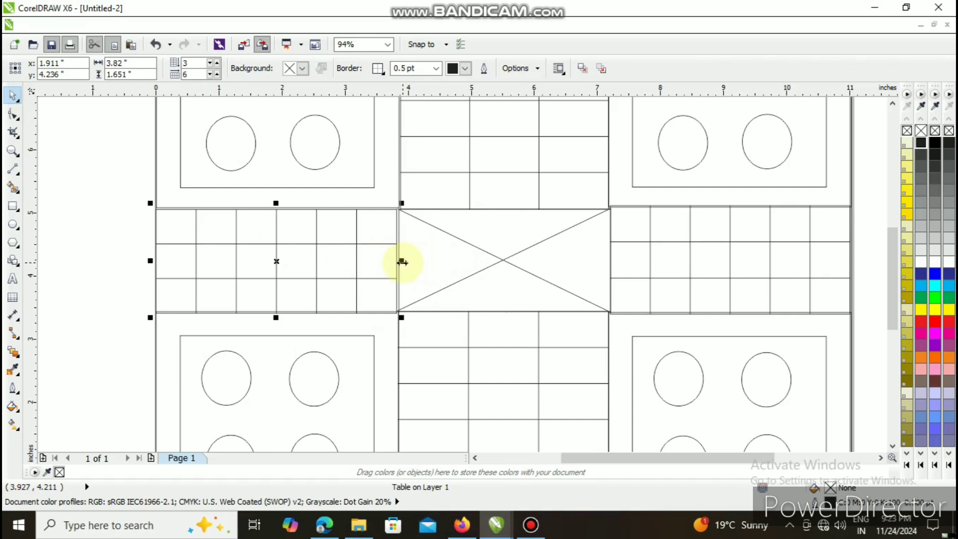
drag(404, 262, 405, 261)
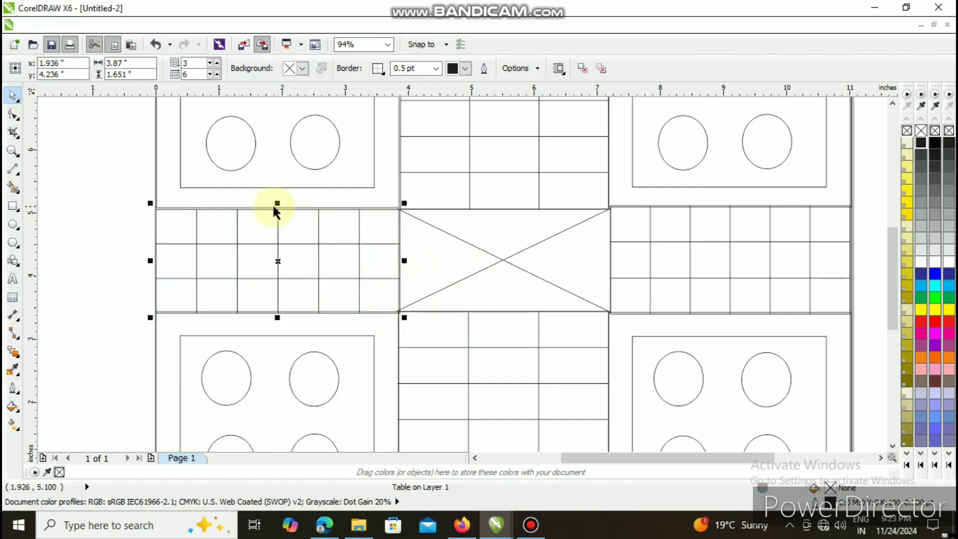
- Shrink the right-hand table's height from both edges to about 1.66 inches to match the gap, then deselect it
click(630, 298)
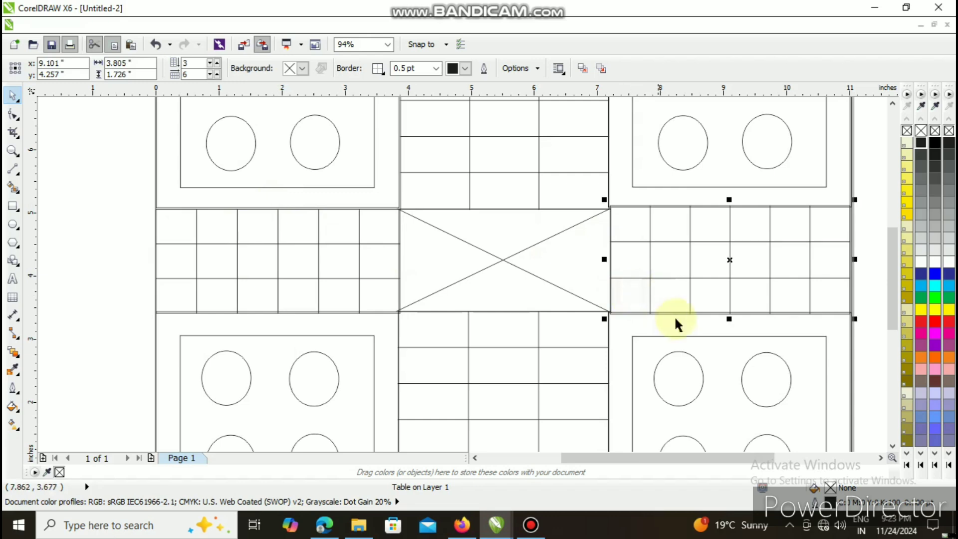
drag(728, 317, 727, 313)
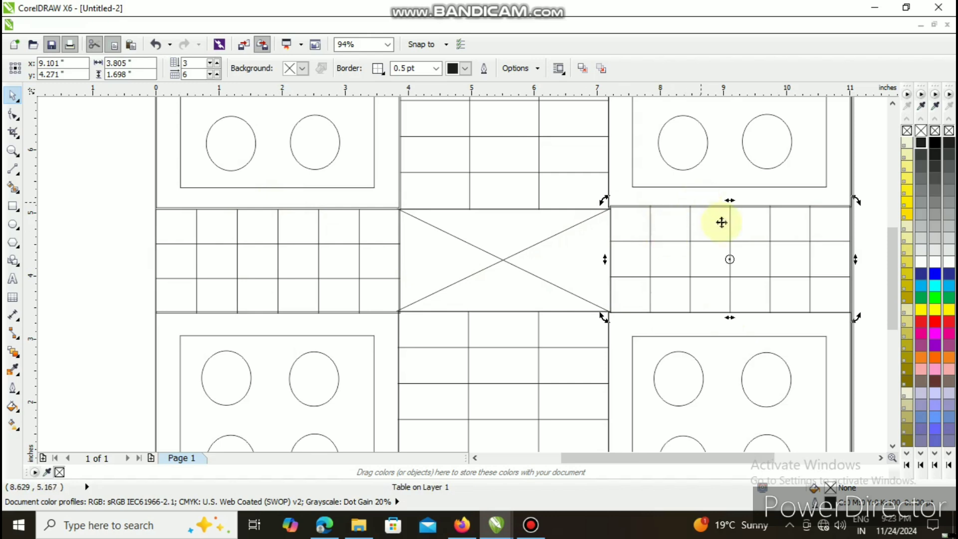
drag(730, 200, 727, 202)
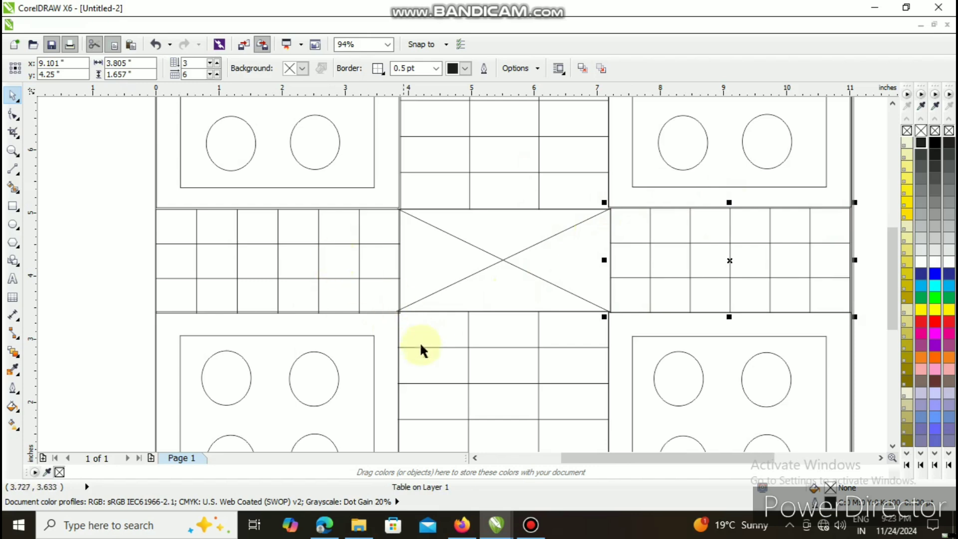
scroll(416, 292, down, 2)
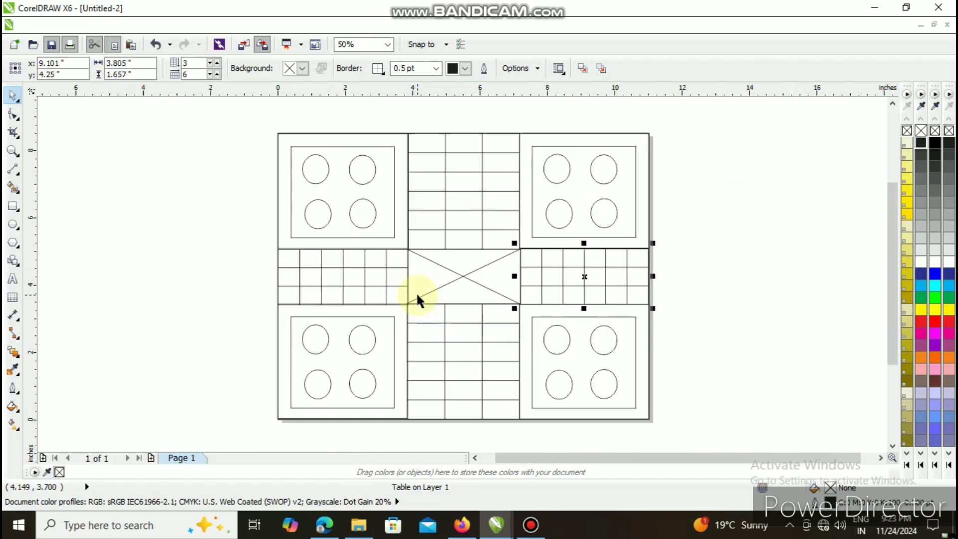
click(236, 243)
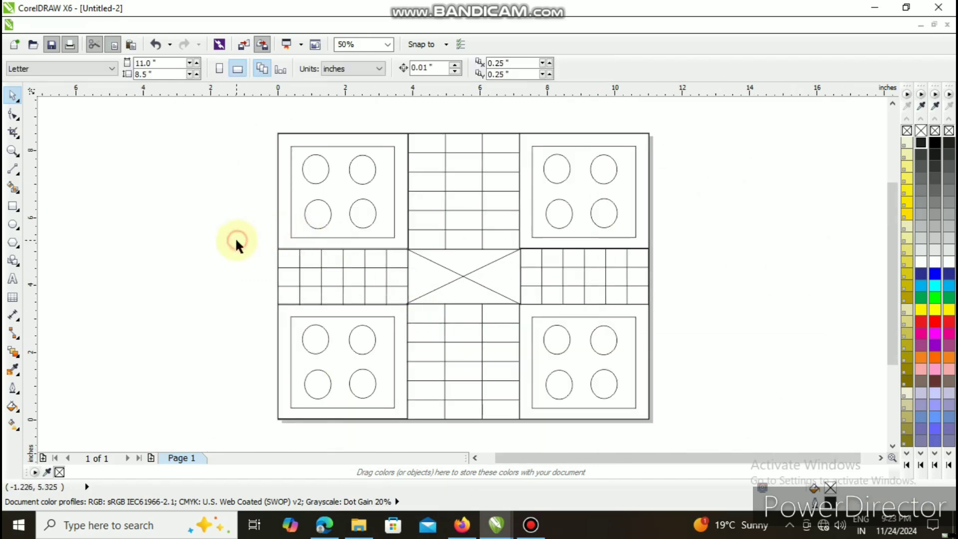
- Smart-fill in red the upper-left group's frame and four circles, the centre's left triangle and the middle-row table cell beside it
click(13, 187)
click(155, 69)
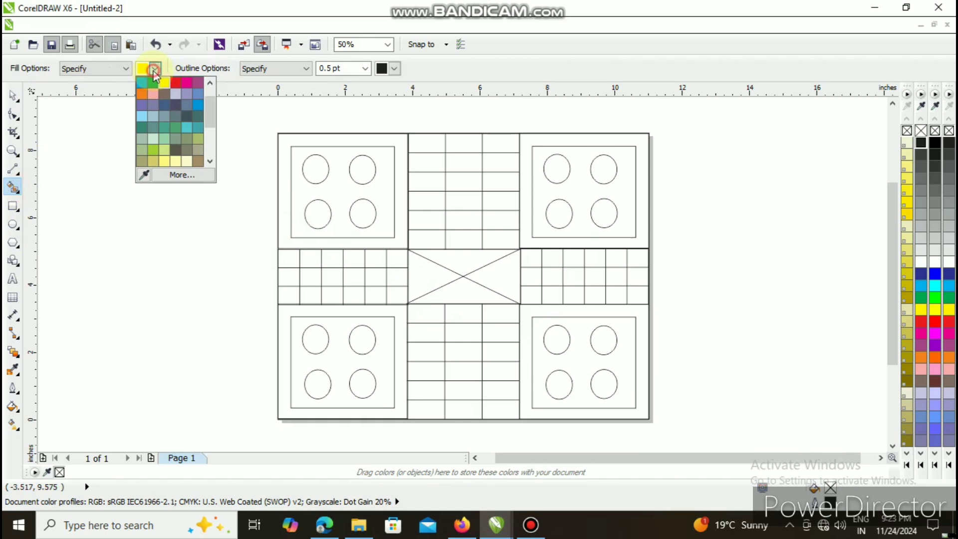
click(176, 82)
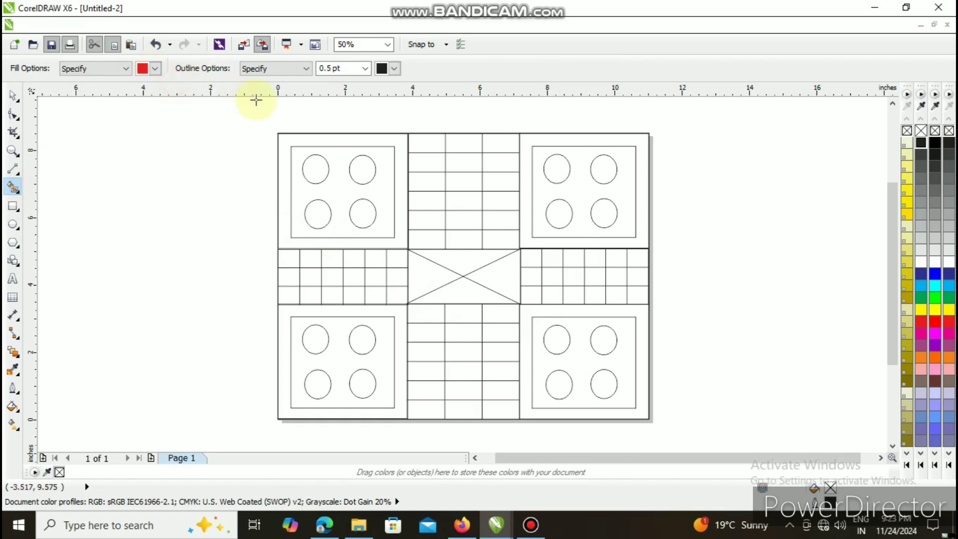
click(281, 147)
click(314, 165)
click(319, 213)
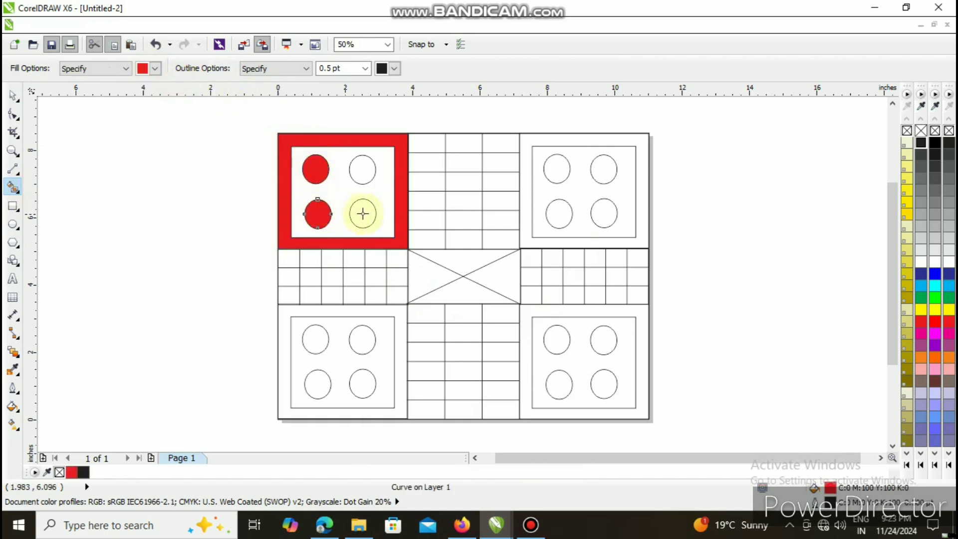
click(363, 214)
click(361, 173)
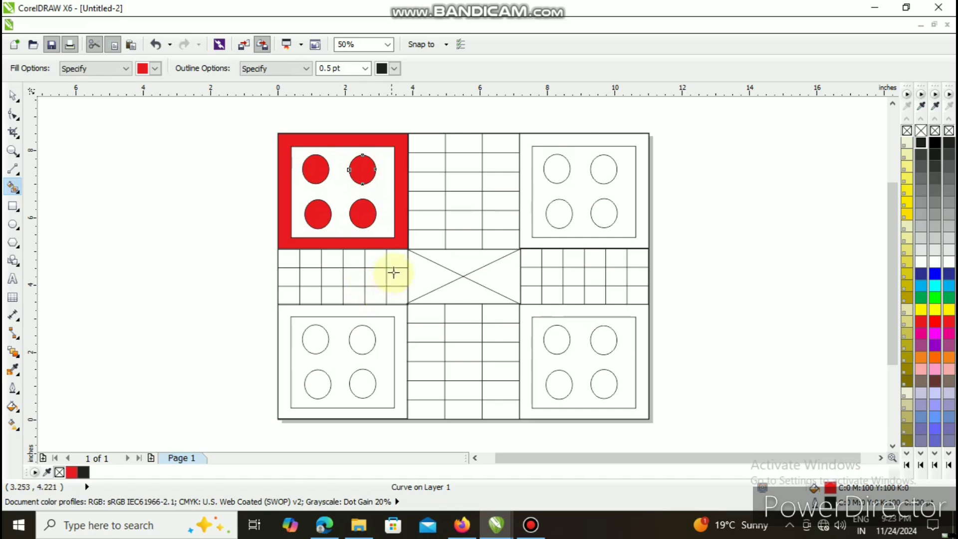
click(424, 274)
click(395, 278)
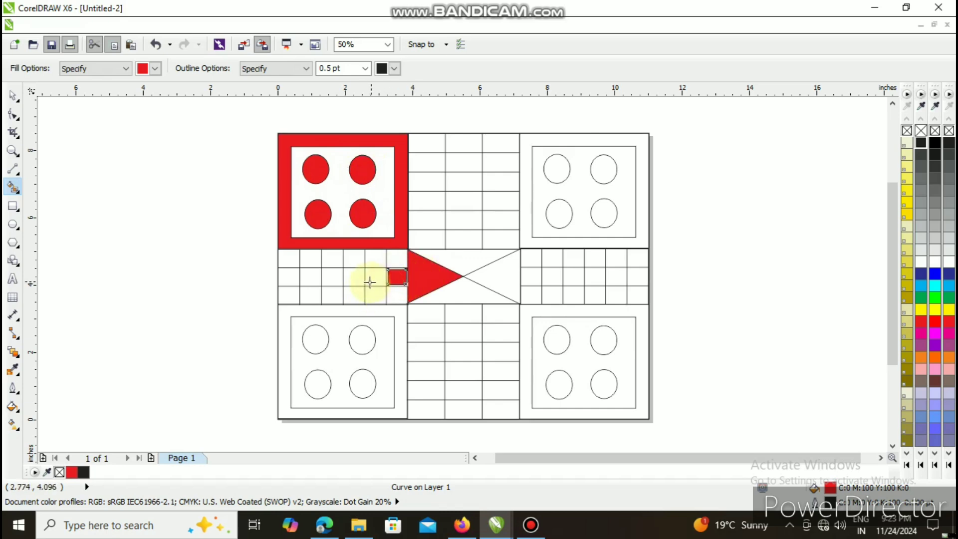
- Enlarge the red square beside the left triangle to about 0.62 by 0.53 inches so it covers its table cell
scroll(375, 285, down, 1)
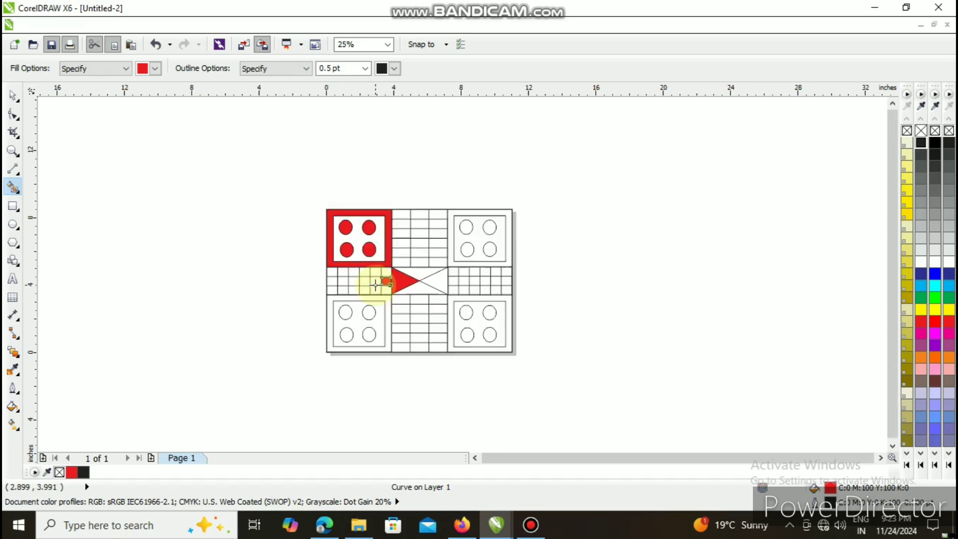
scroll(375, 285, up, 2)
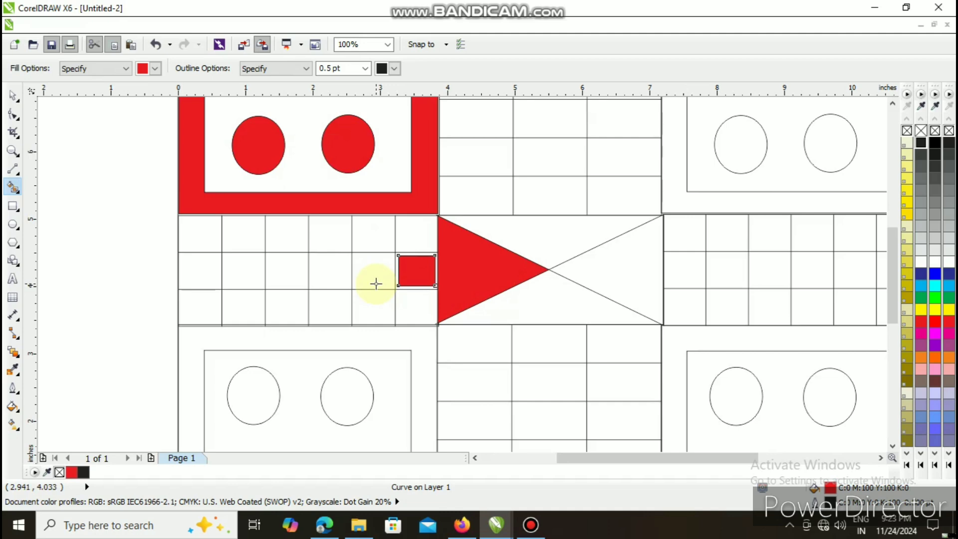
scroll(376, 283, up, 1)
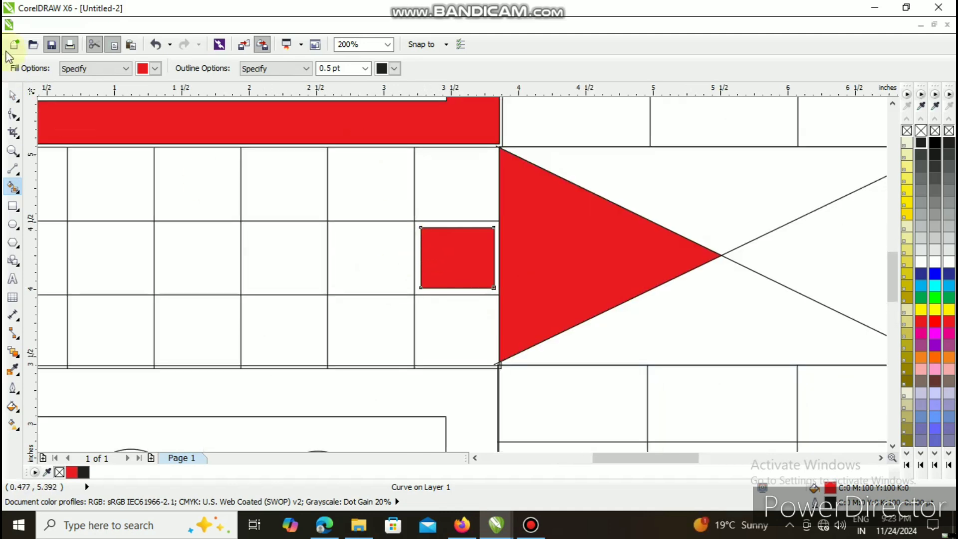
click(12, 95)
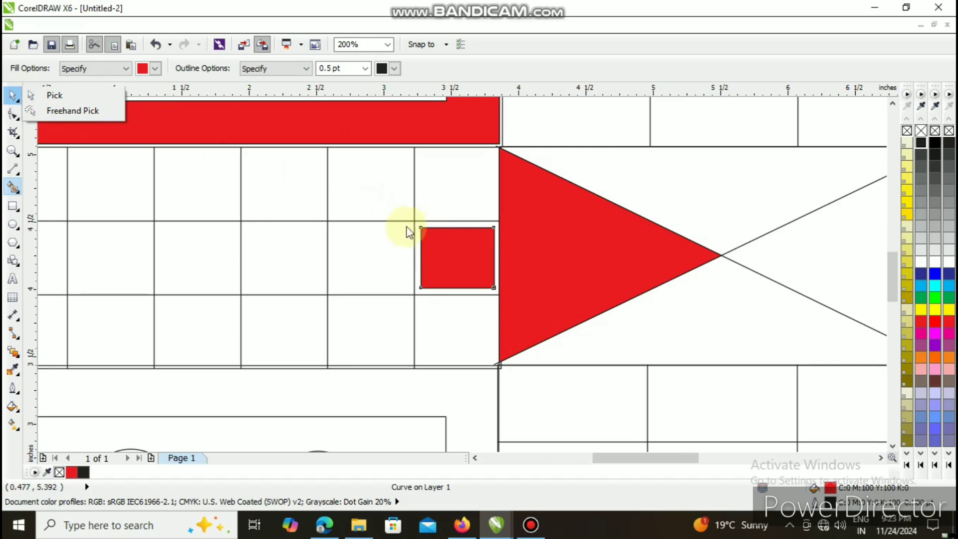
click(35, 95)
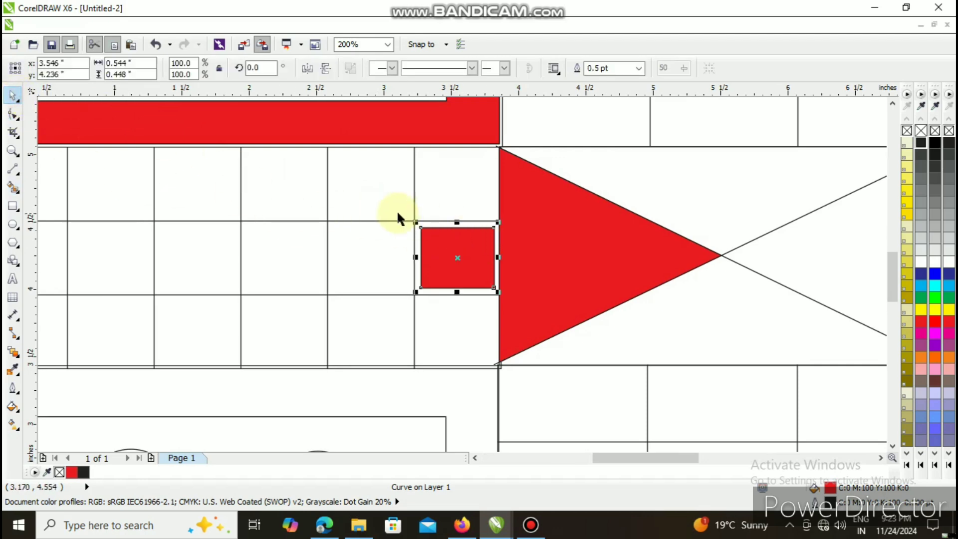
mouse_move(413, 221)
mouse_down()
mouse_move(401, 212)
mouse_move(413, 221)
mouse_up()
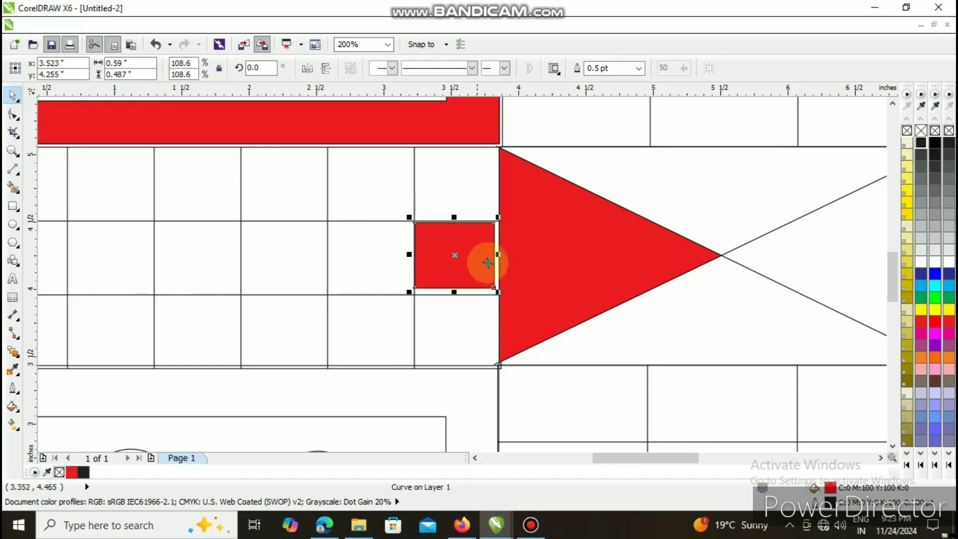
drag(498, 292, 456, 299)
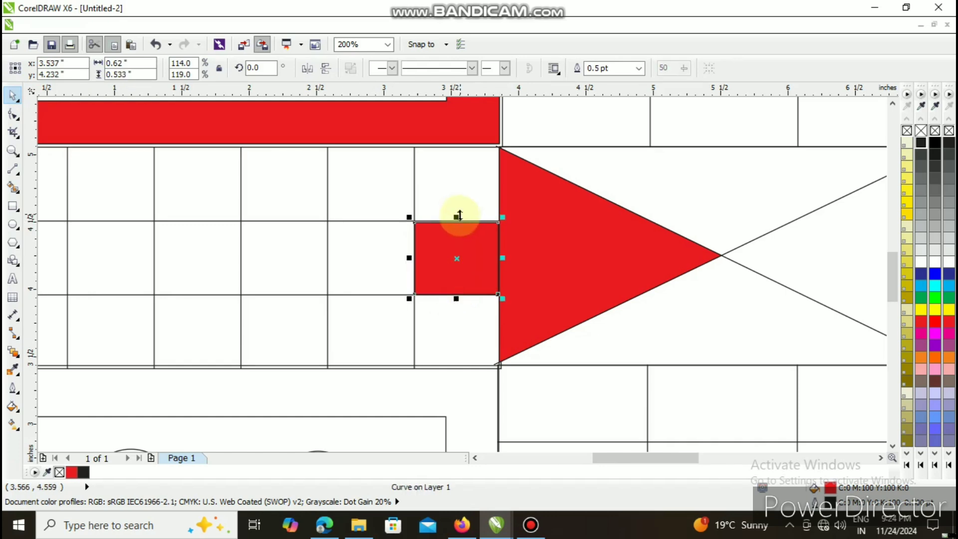
- Enlarge the red square beside the left triangle to about 0.64 by 0.55 inches so it fills its table cell
drag(456, 218, 459, 220)
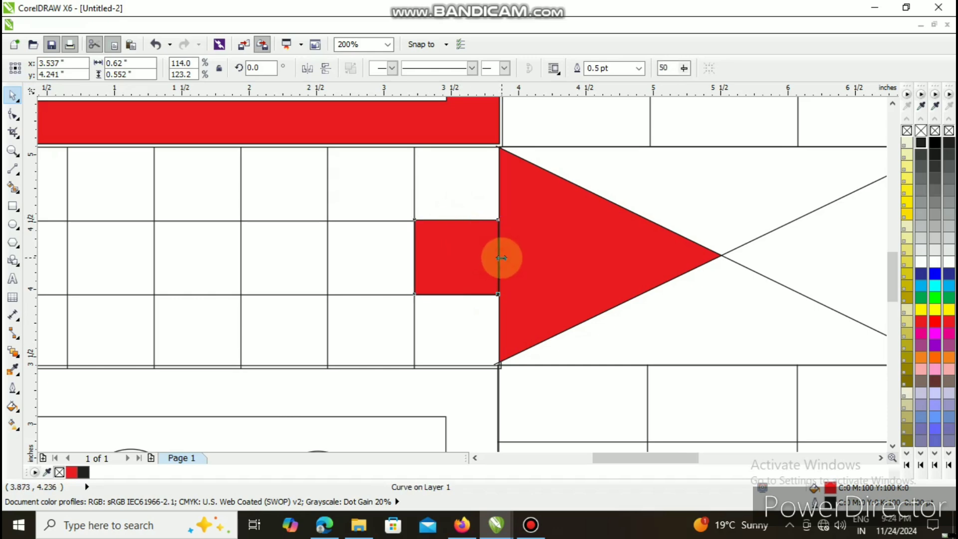
drag(503, 259, 504, 257)
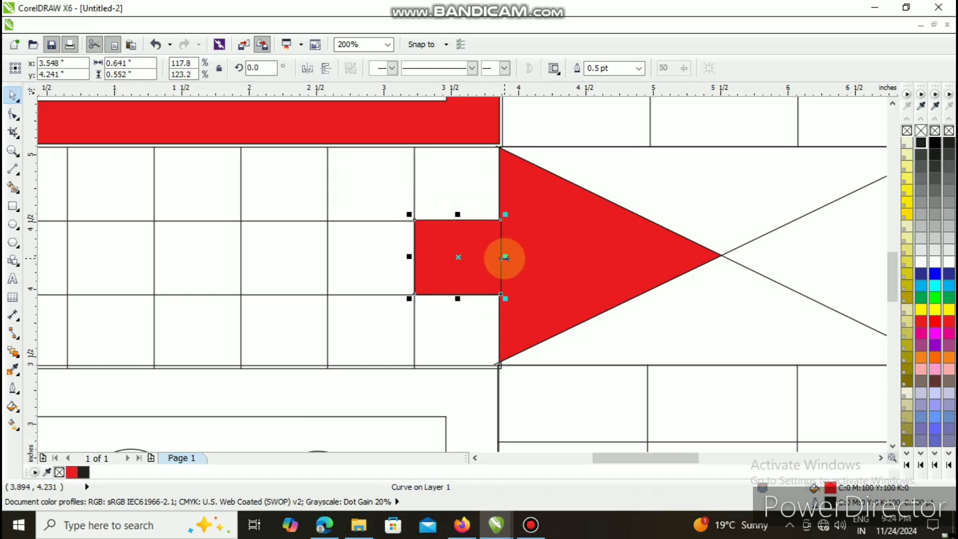
scroll(529, 284, up, 1)
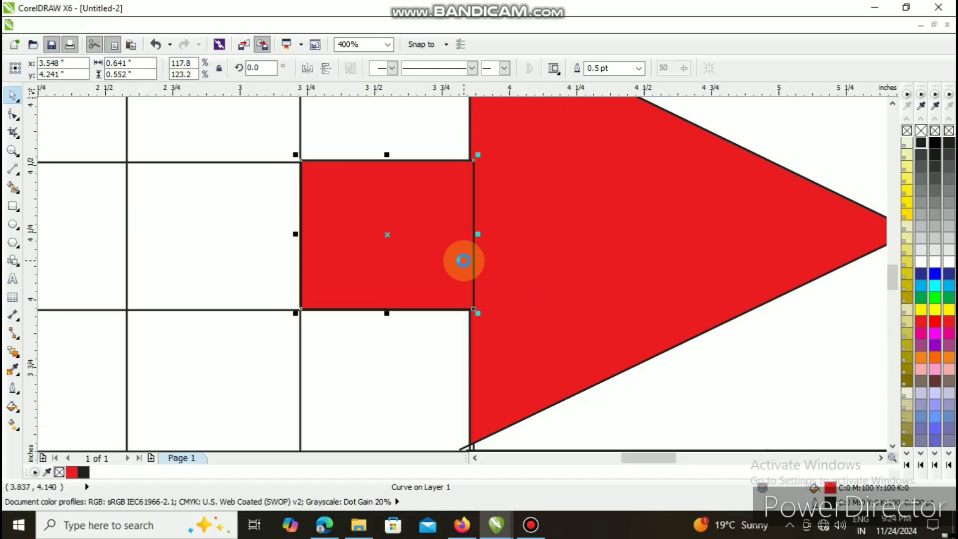
scroll(457, 257, down, 1)
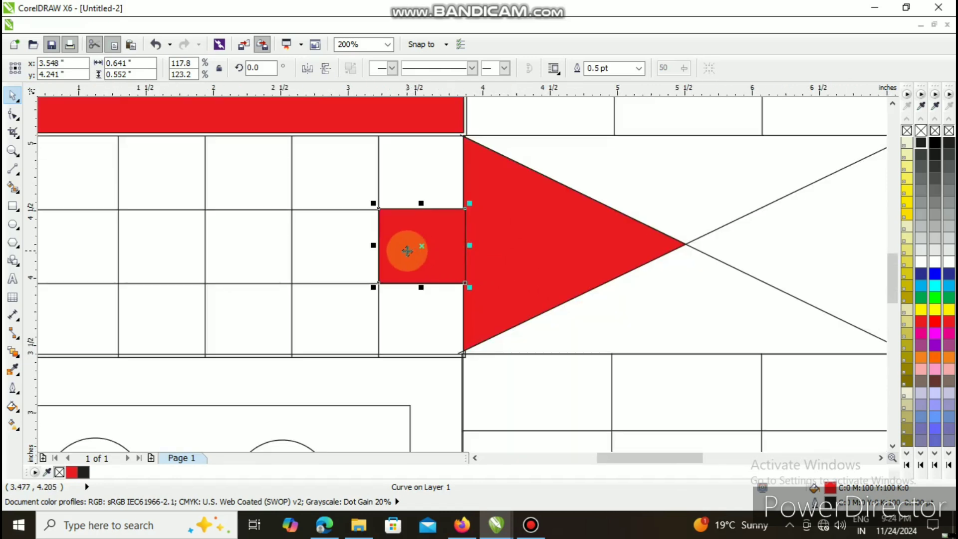
scroll(414, 248, down, 2)
- Duplicate the red square and align the copy in the next middle-row cell, away from the centre triangle
mouse_move(415, 250)
mouse_down()
mouse_move(440, 250)
mouse_move(407, 253)
mouse_up()
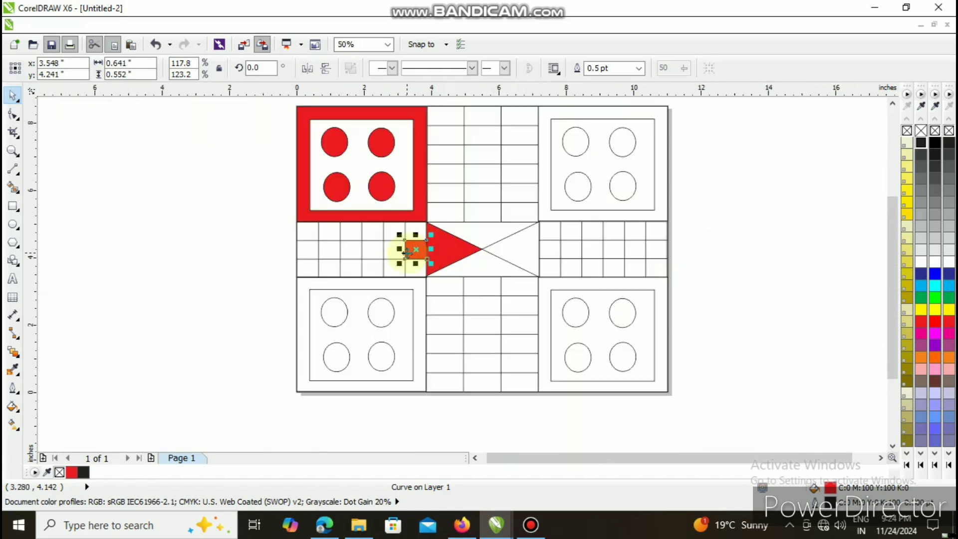
key(ctrl)
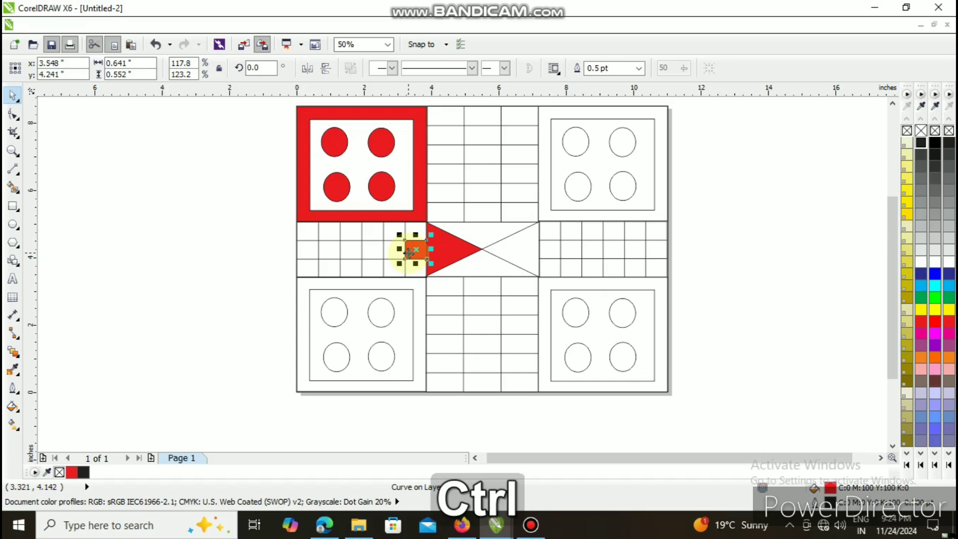
key(ctrl+d)
drag(420, 243, 392, 251)
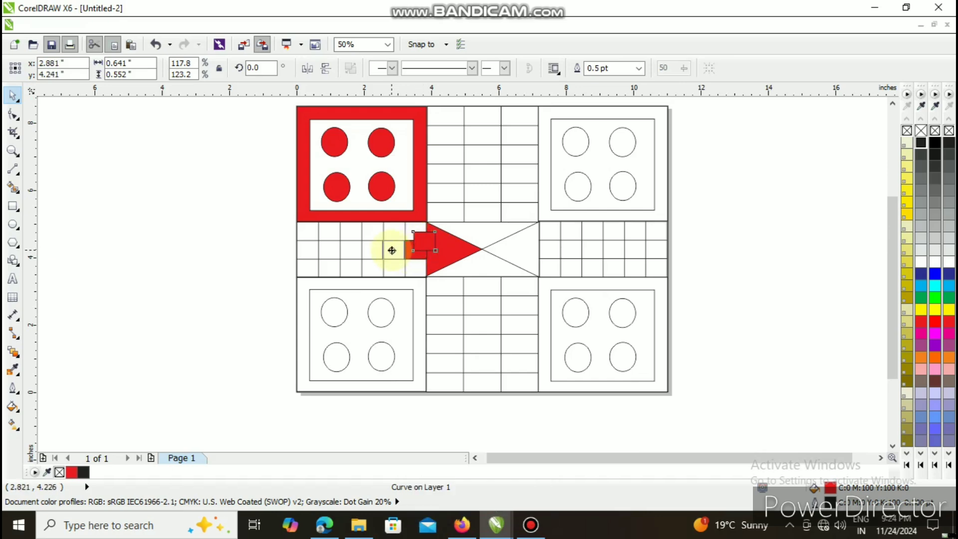
drag(393, 250, 394, 250)
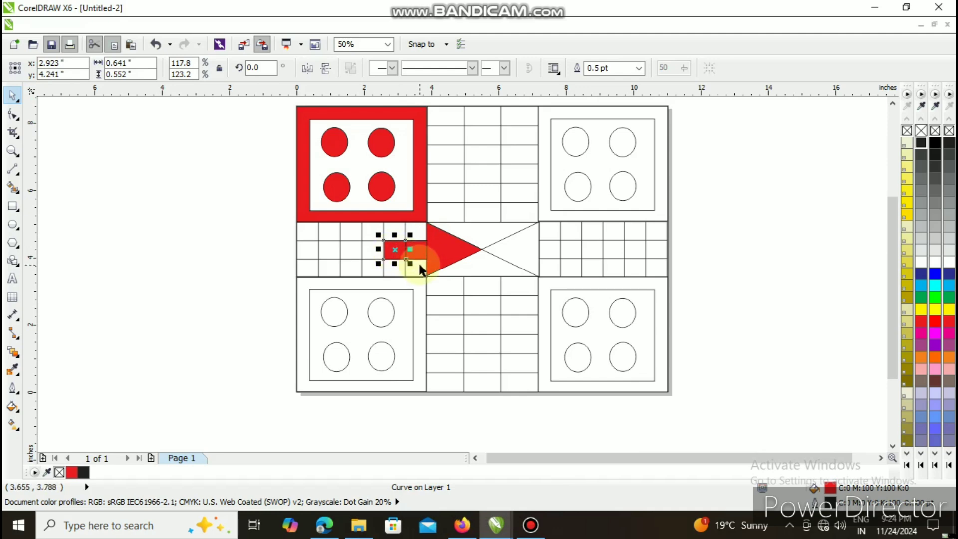
click(413, 266)
key(Left)
key(Left)
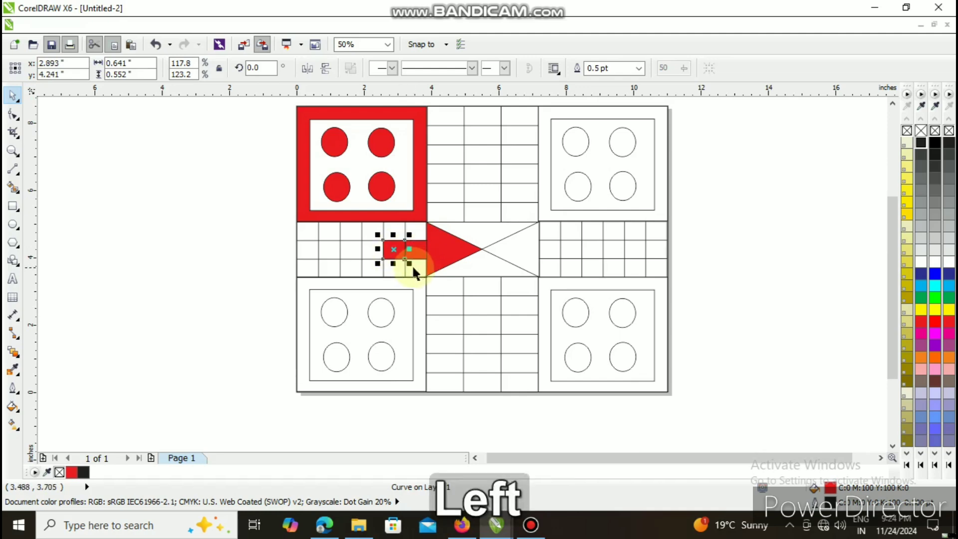
- Repeat the red square along the middle row through the second cell from the outer edge, and place the last copy in the cell above it
key(ctrl+d)
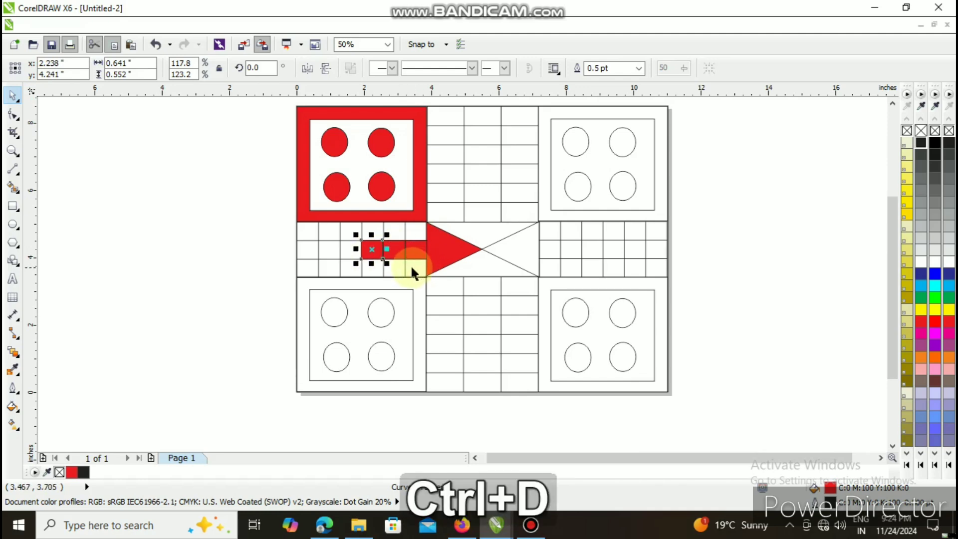
key(ctrl+d)
key(ctrl+d)
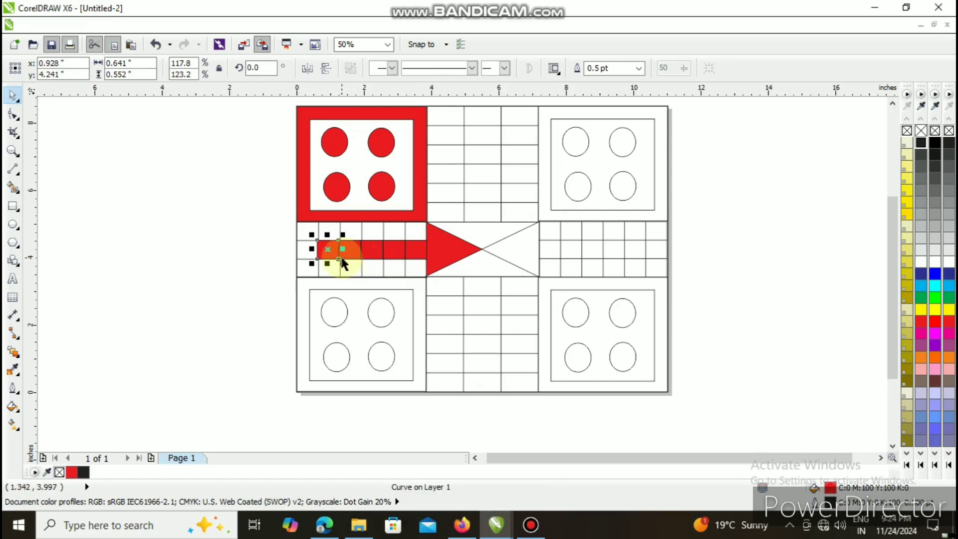
key(ctrl+d)
drag(306, 249, 328, 230)
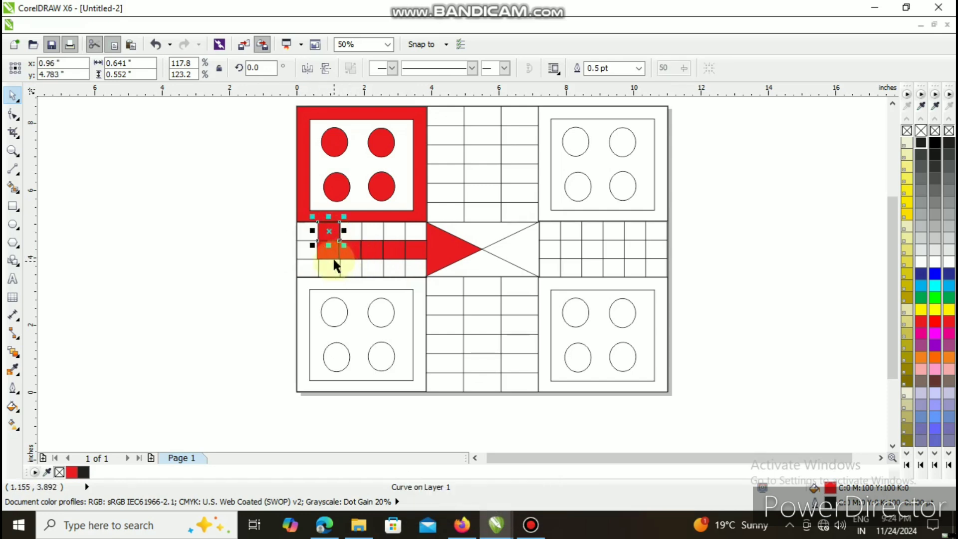
- Nudge the outermost red square of the middle row slightly toward the centre to align with its cell, then deselect it
click(272, 250)
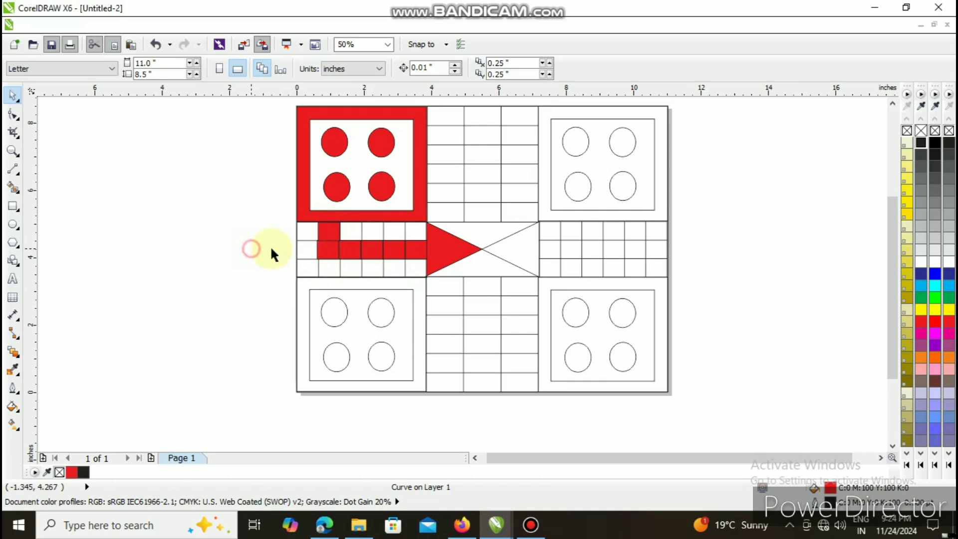
click(328, 253)
key(Right)
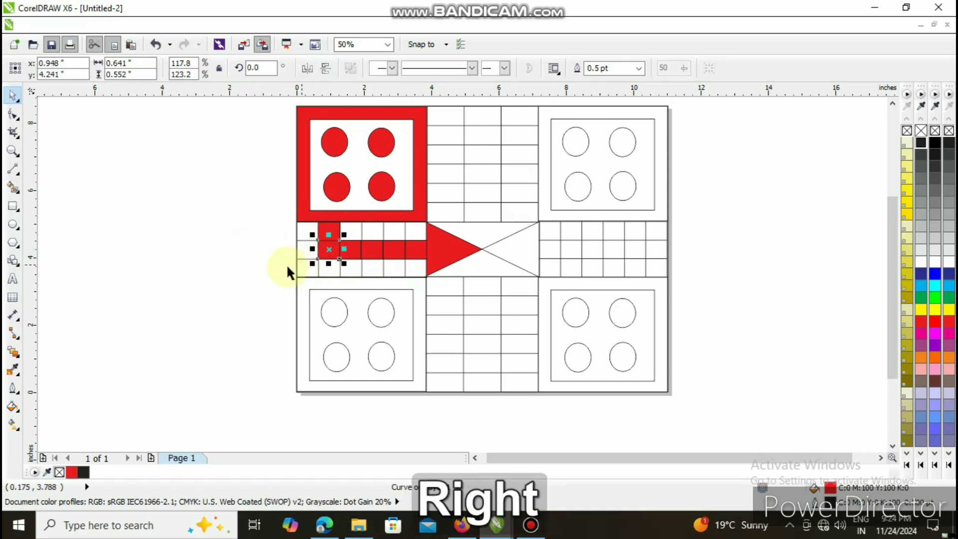
click(280, 267)
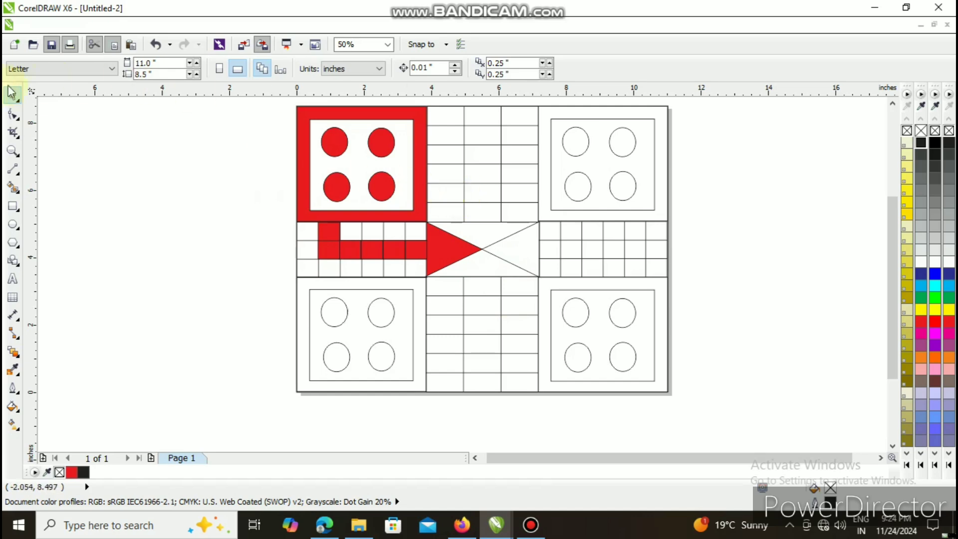
- Smart-fill in yellow the upper-right group's four circles and frame, the adjacent second-row cell of the upper table, and the centre's top triangle
click(13, 188)
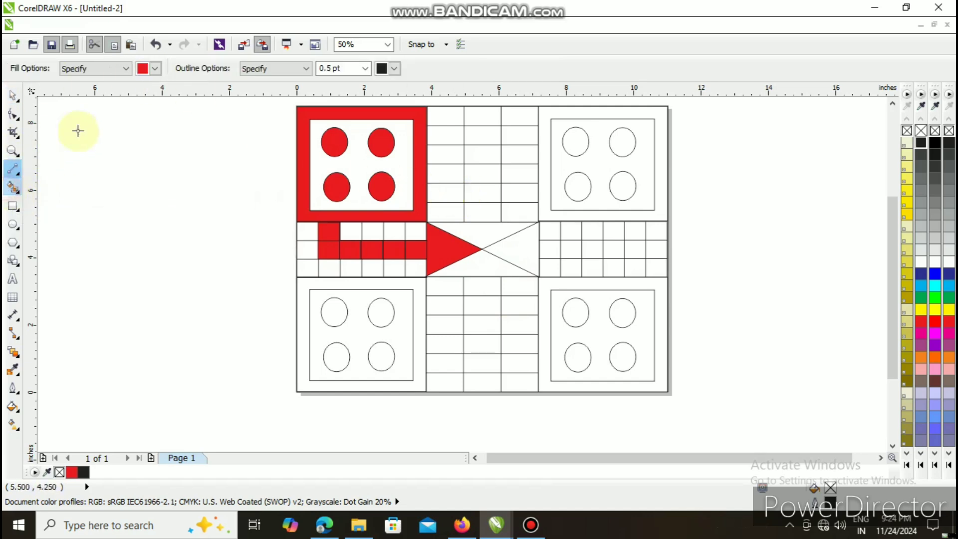
click(157, 69)
click(165, 83)
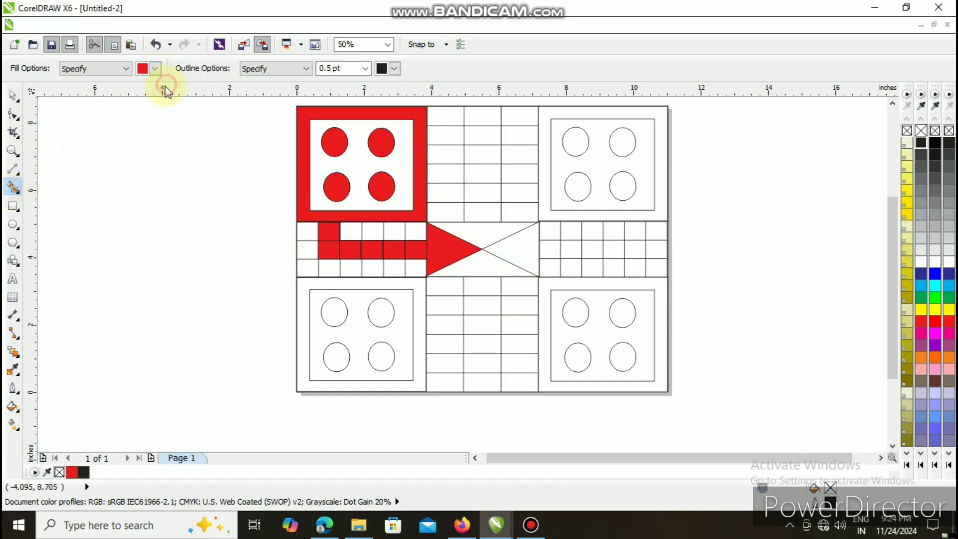
click(571, 141)
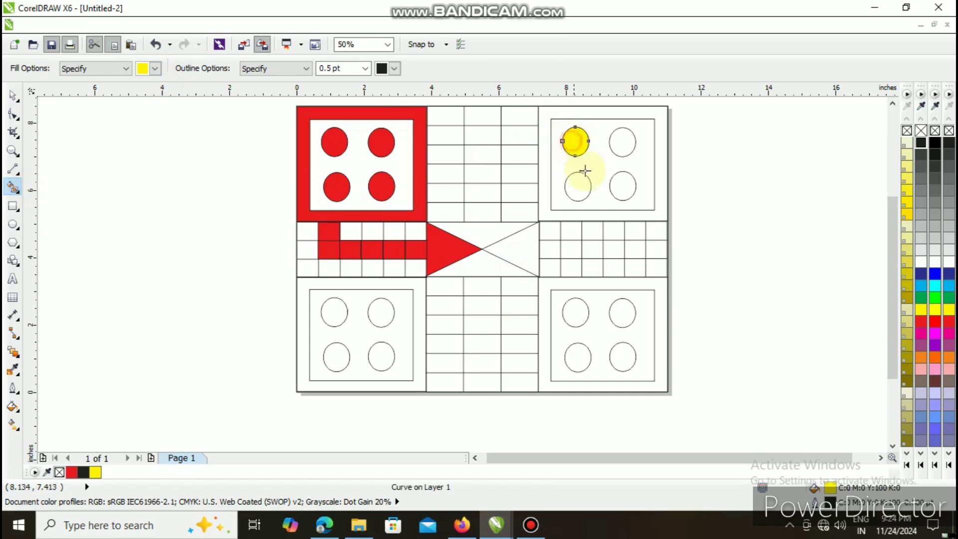
click(578, 188)
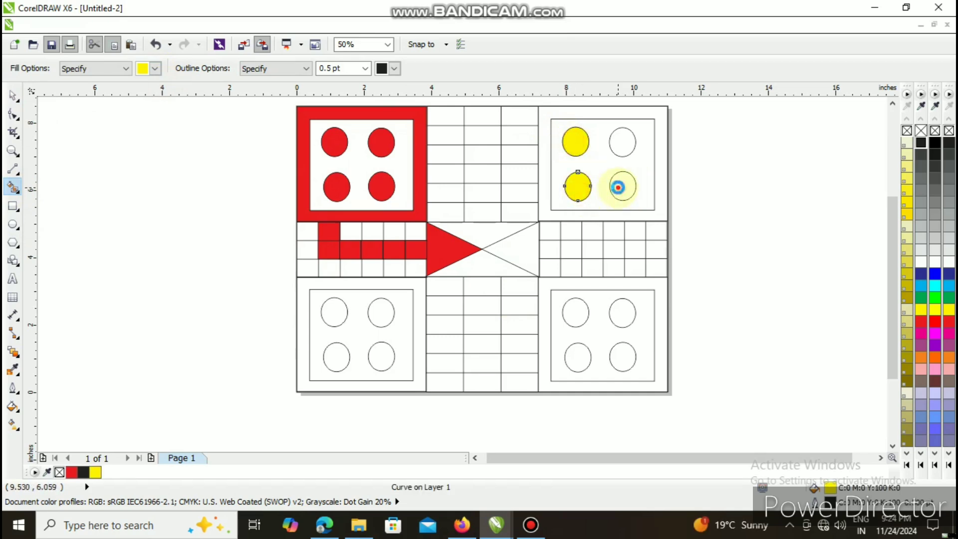
click(618, 187)
click(622, 141)
click(658, 119)
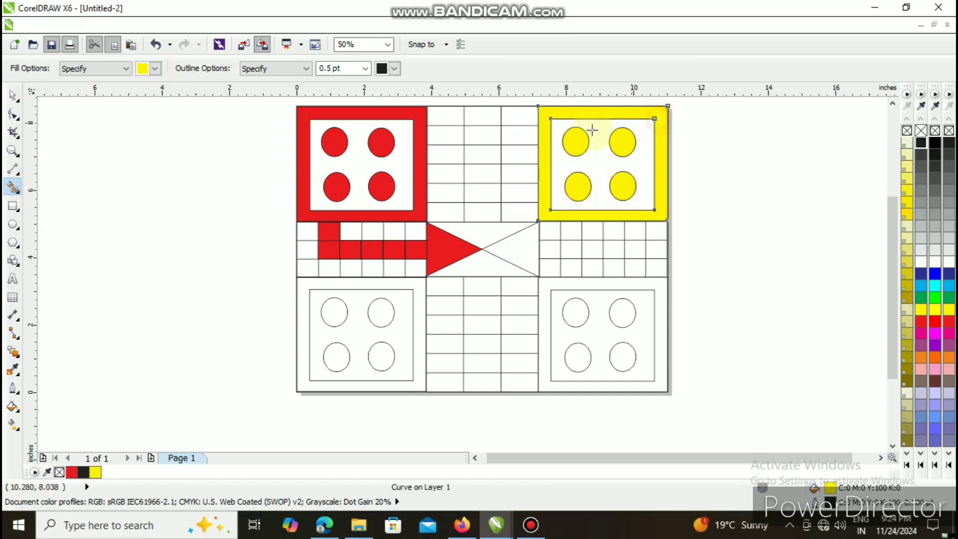
click(535, 134)
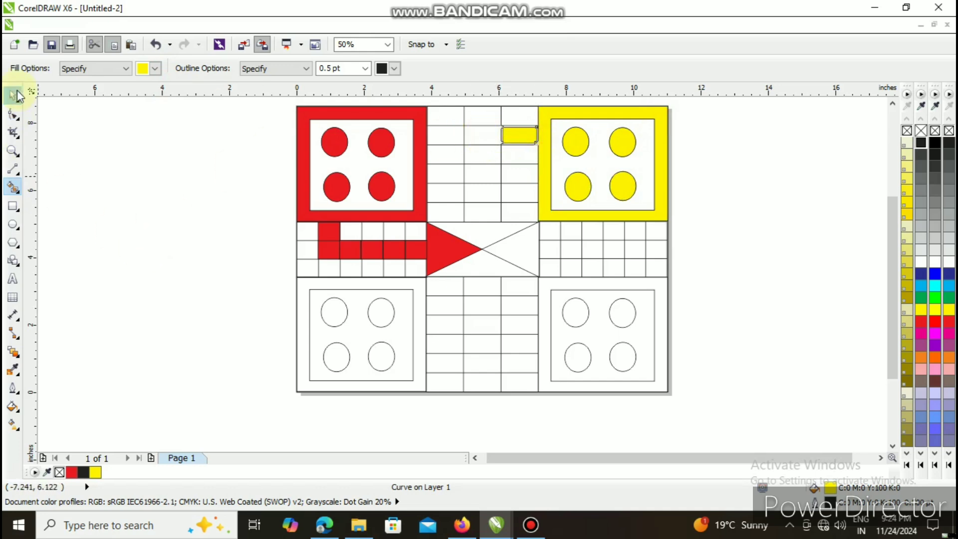
click(469, 229)
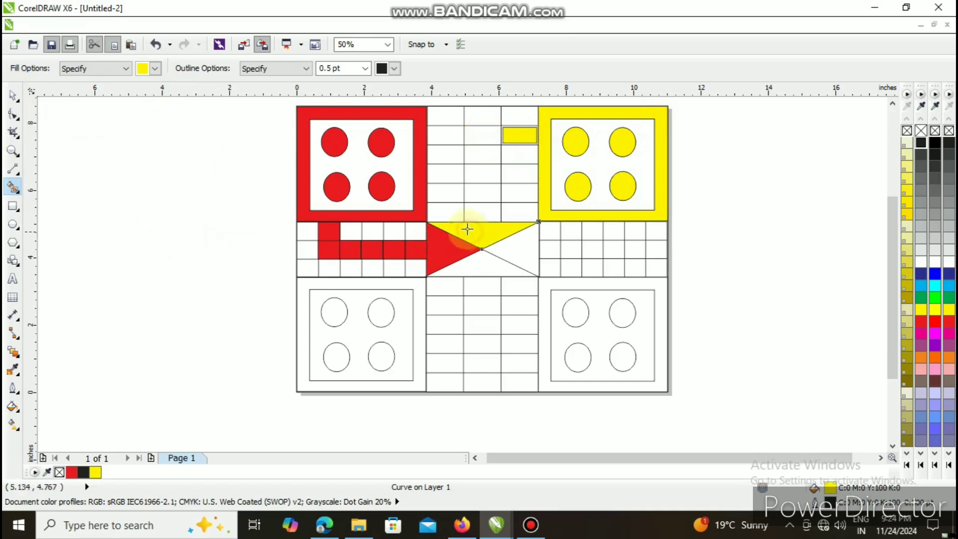
- Enlarge the yellow rectangle in the upper table to about 1.08 by 0.57 inches so it covers its cell
click(13, 95)
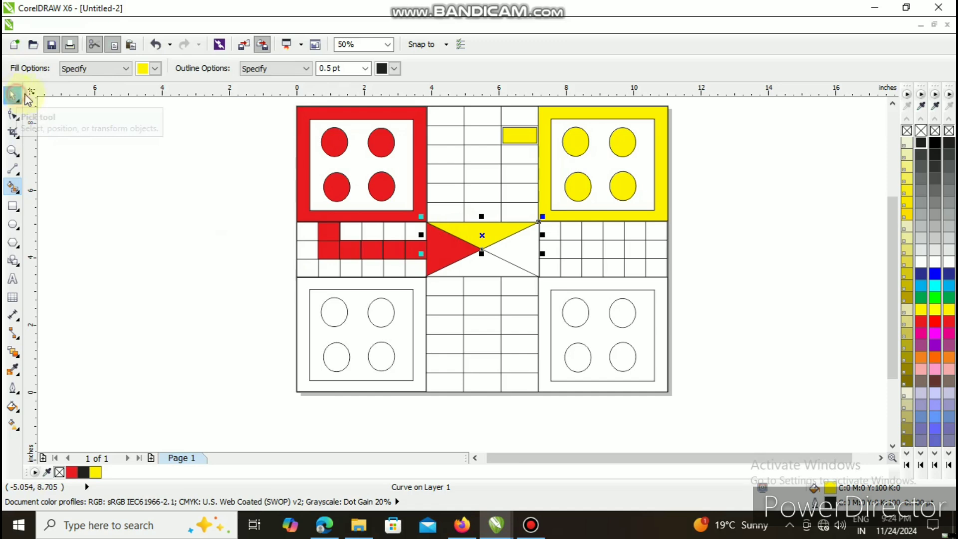
click(518, 139)
scroll(509, 131, down, 4)
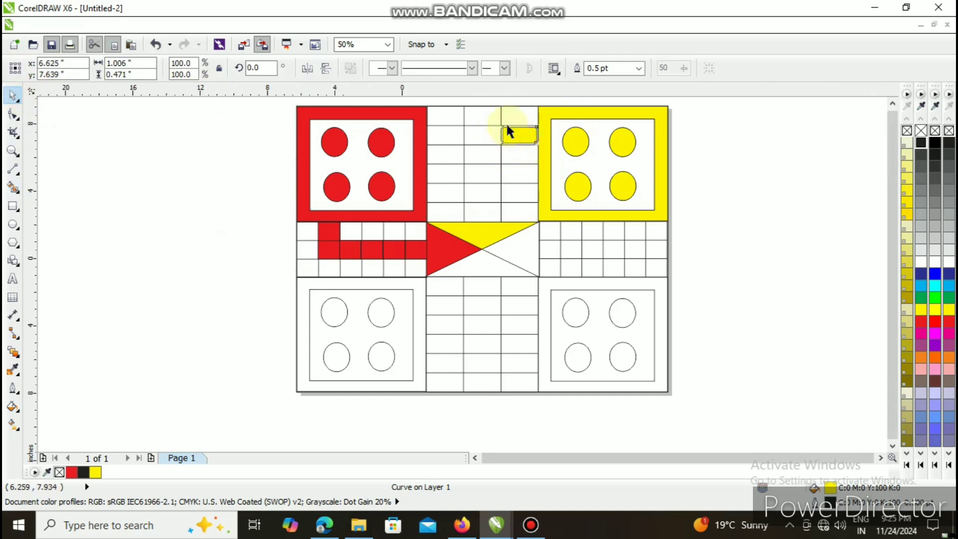
scroll(509, 131, down, 2)
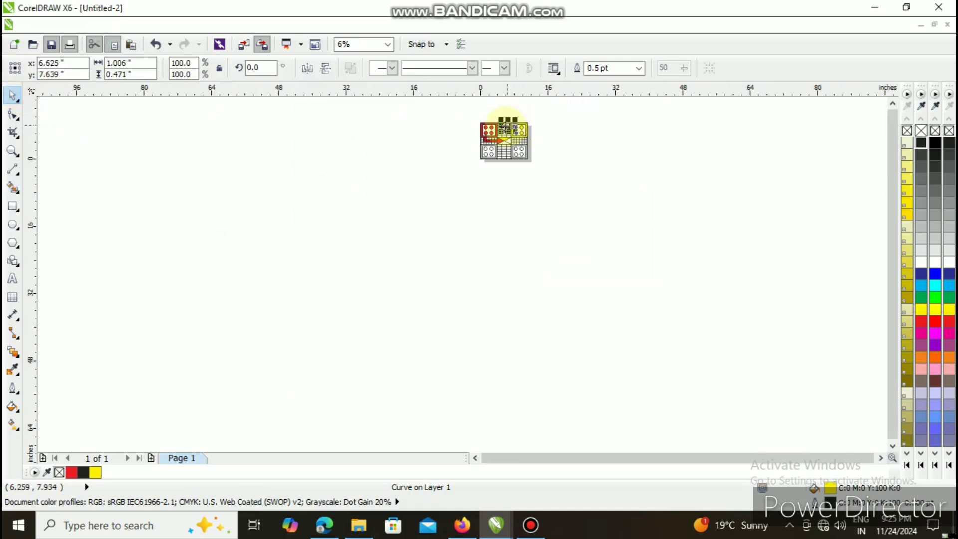
click(13, 150)
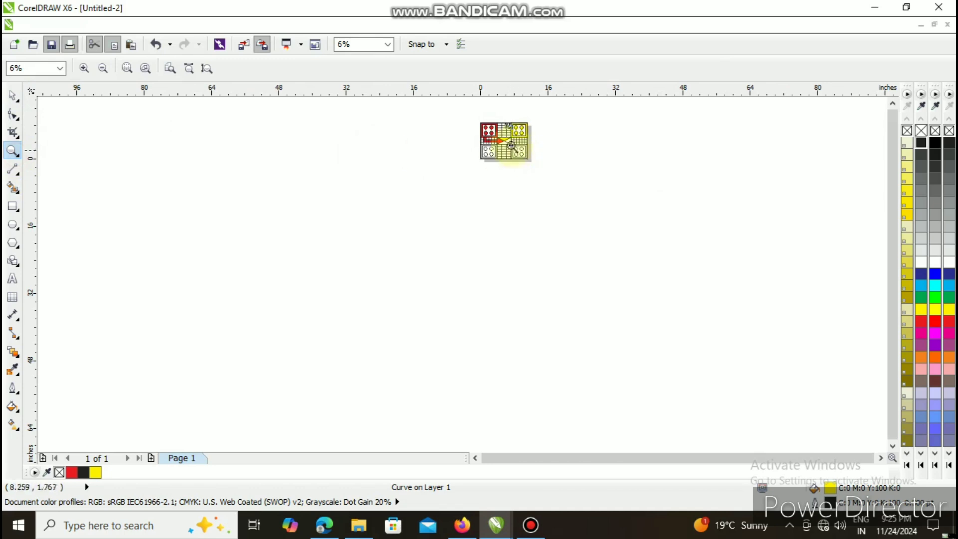
click(509, 135)
click(457, 272)
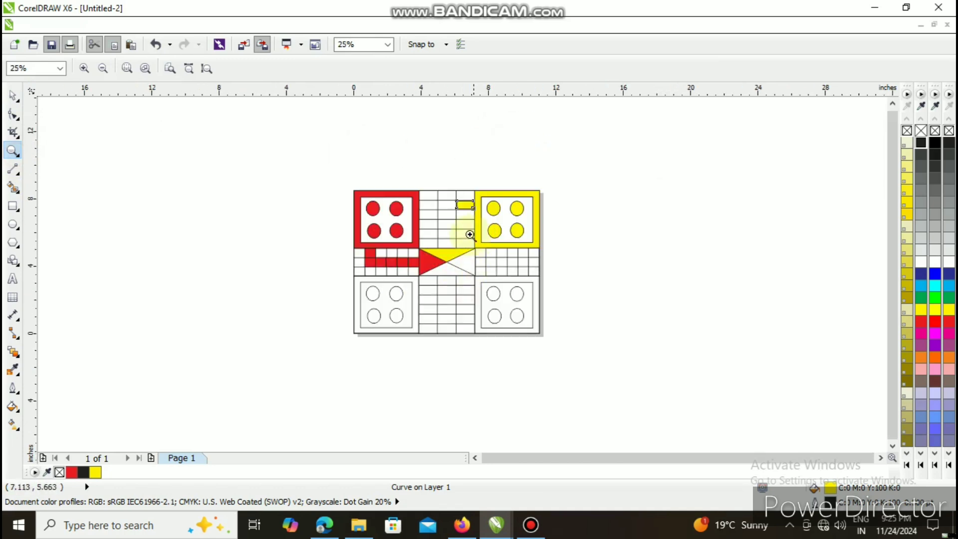
click(469, 230)
click(469, 222)
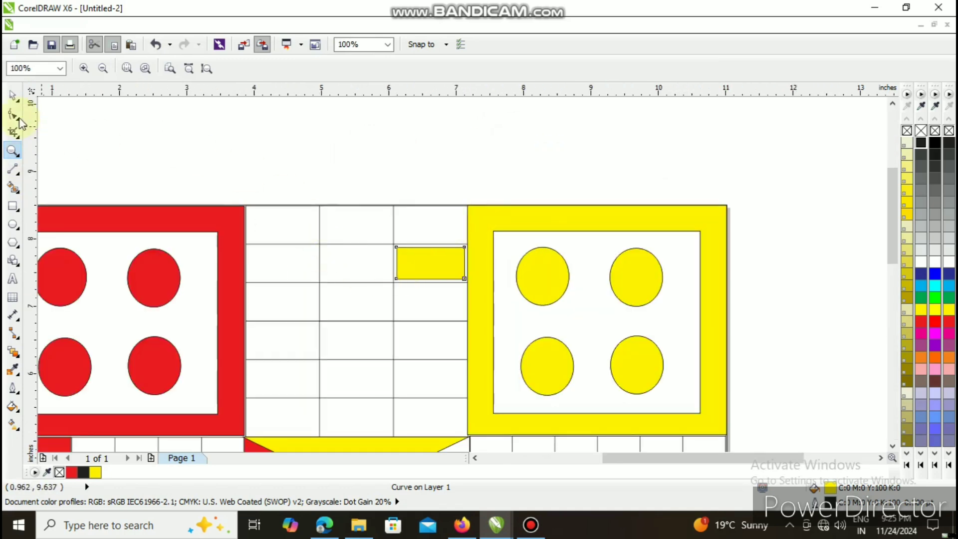
click(11, 100)
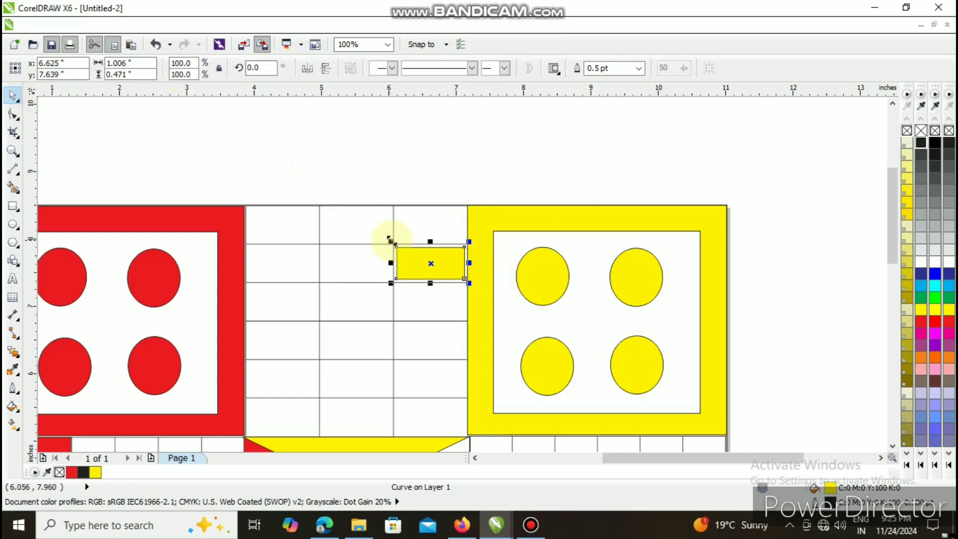
drag(390, 241, 428, 238)
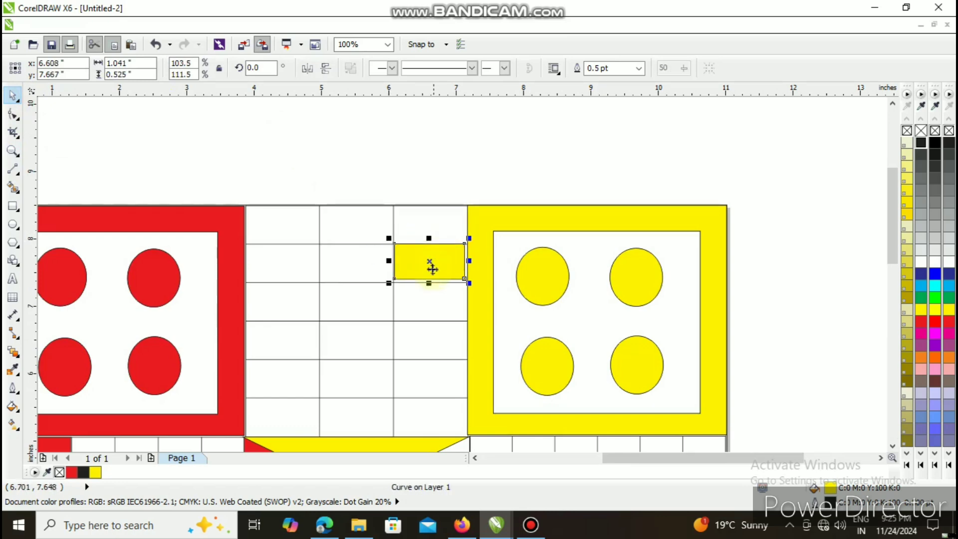
drag(427, 283, 429, 287)
drag(470, 263, 472, 264)
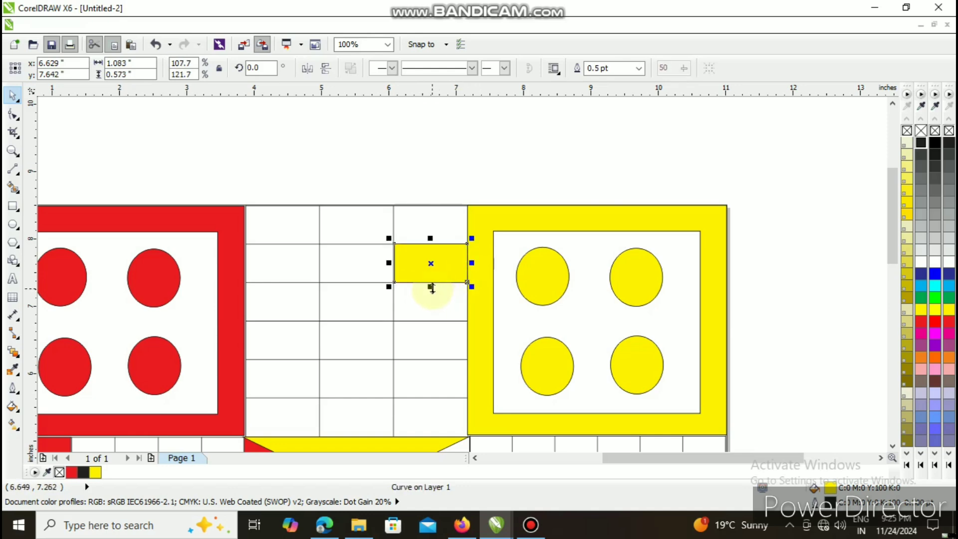
- Duplicate the yellow rectangle into the second row's middle cell, and repeat the copy down the upper table's middle column to the centre
key(ctrl+d)
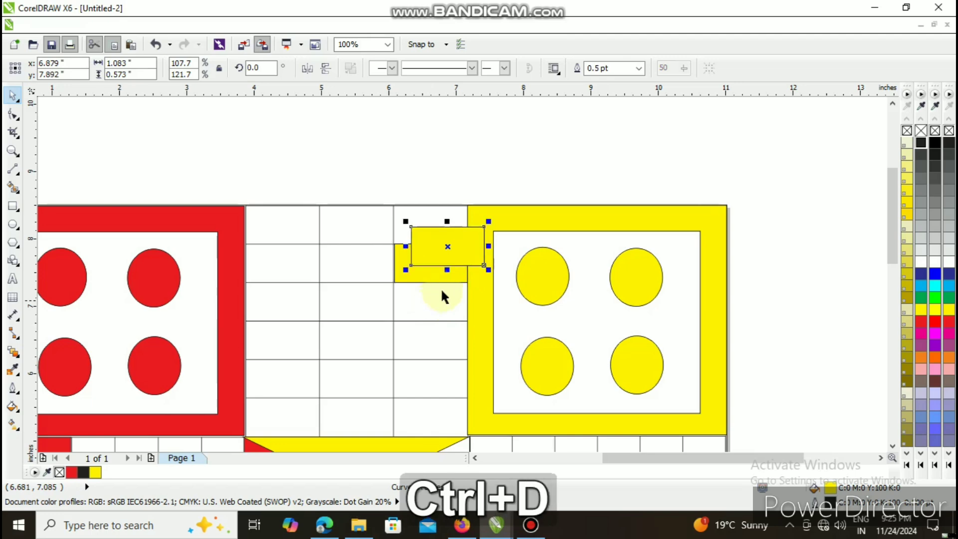
drag(447, 246, 357, 263)
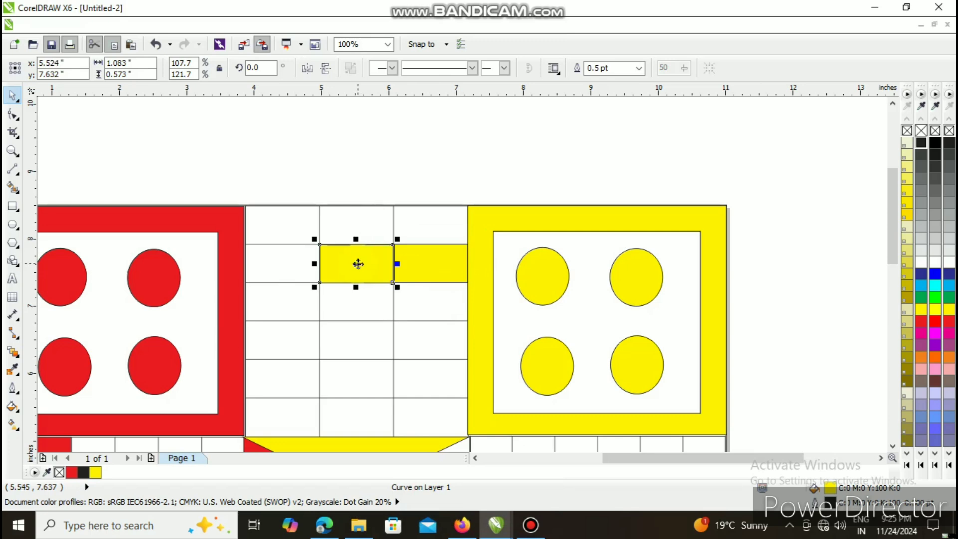
key(ctrl+d)
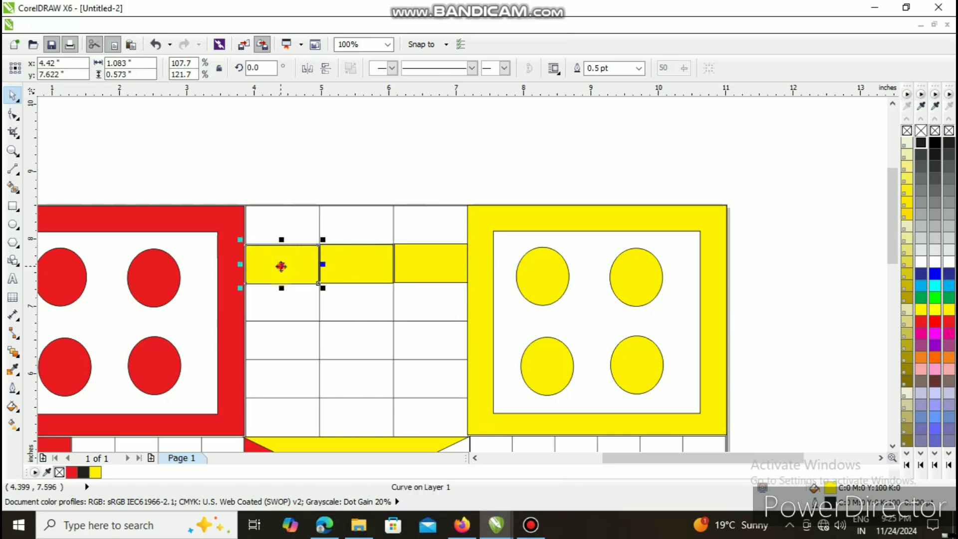
drag(281, 266, 360, 307)
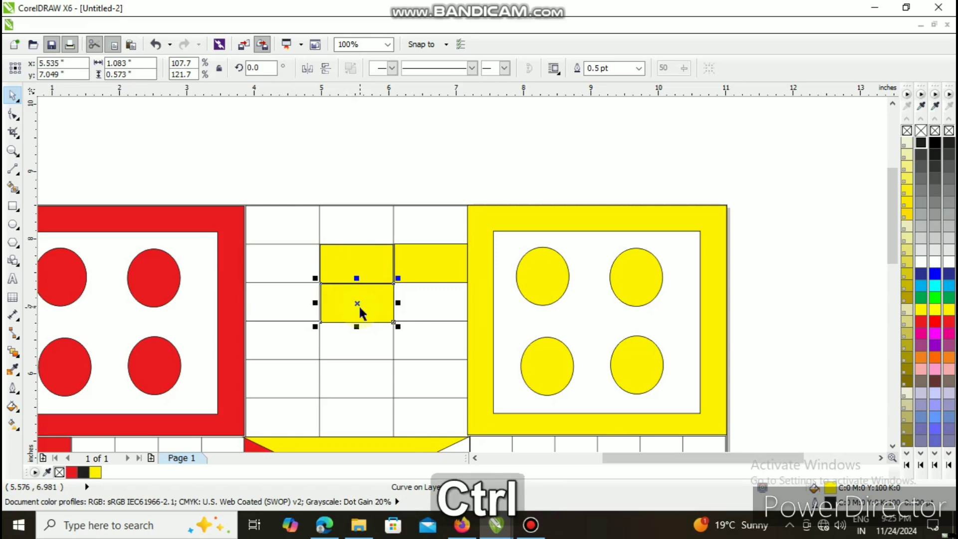
key(ctrl+d)
key(ctrl+d)
key(ctrl+d)
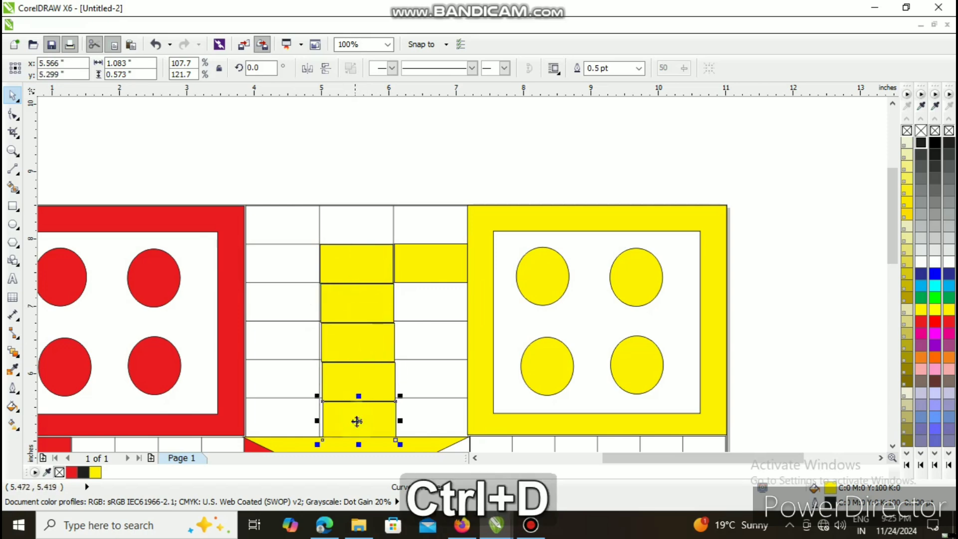
- Nudge the lower four yellow rectangles of the middle column slightly left so they line up with the column's edges
click(357, 420)
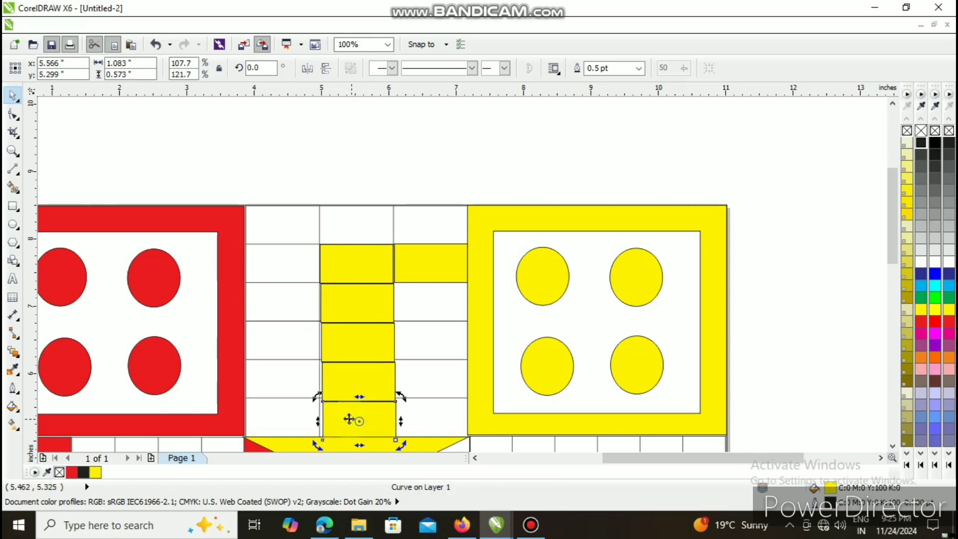
click(356, 418)
key(Left)
key(Left)
key(Left)
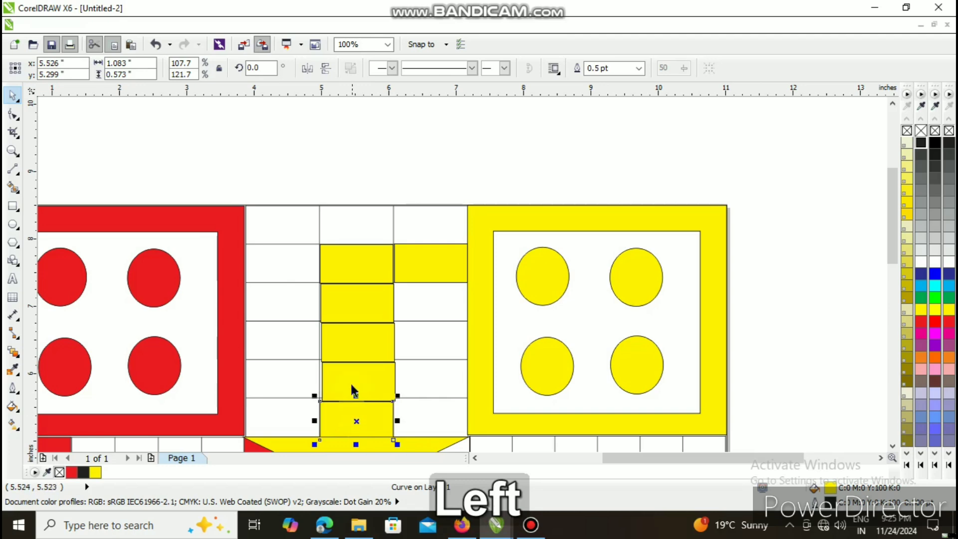
click(352, 381)
key(Left)
key(Left)
key(Left)
click(338, 350)
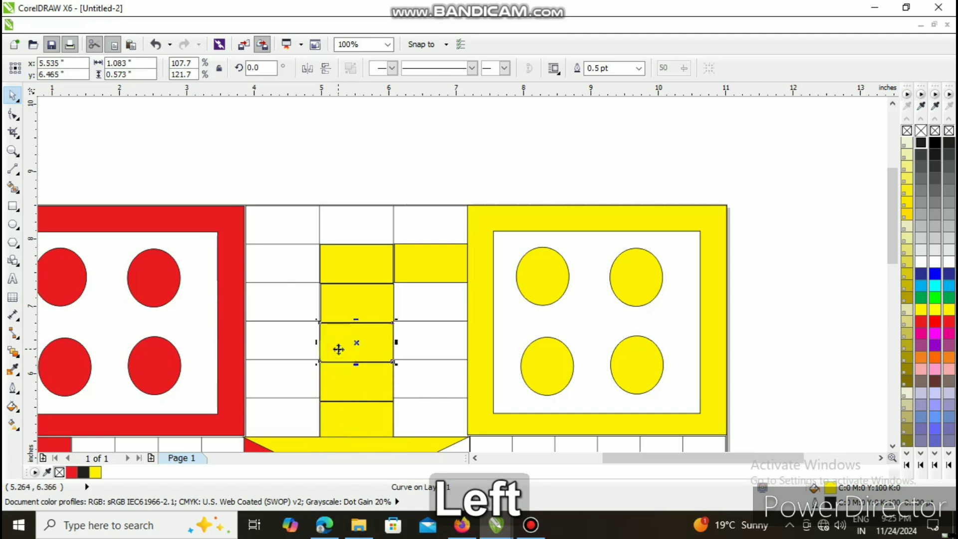
click(338, 303)
key(Left)
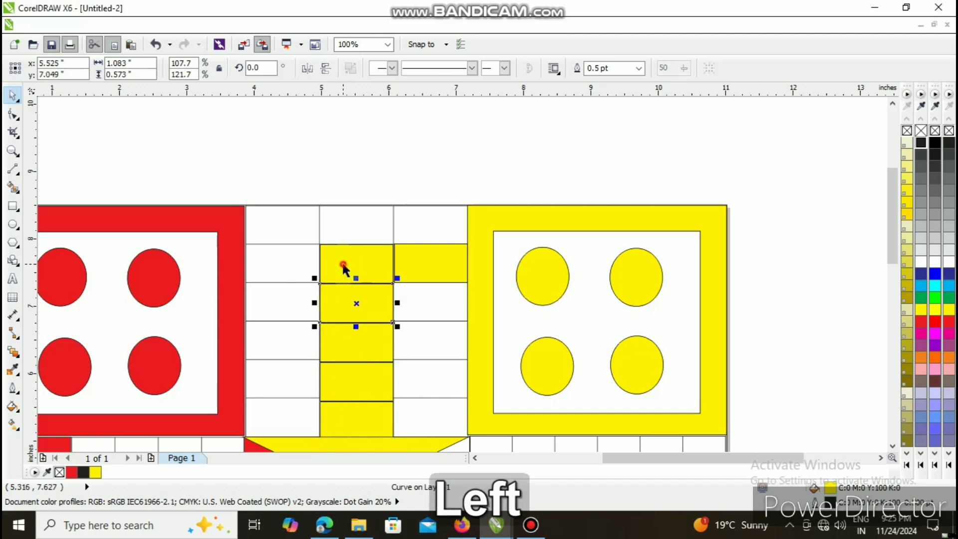
- Nudge the yellow rectangles of the middle column slightly upward to match the table's row lines
click(344, 264)
key(Right)
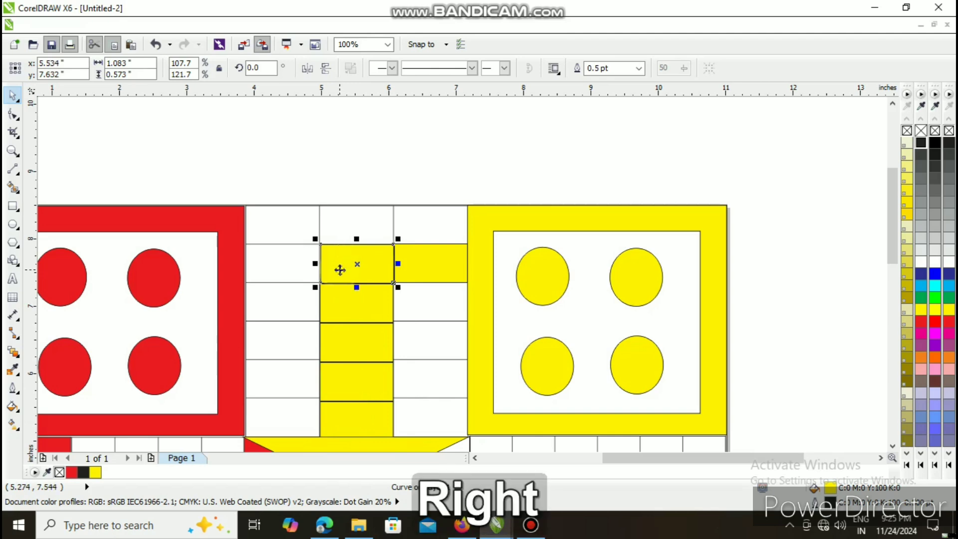
key(Up)
key(Left)
click(348, 301)
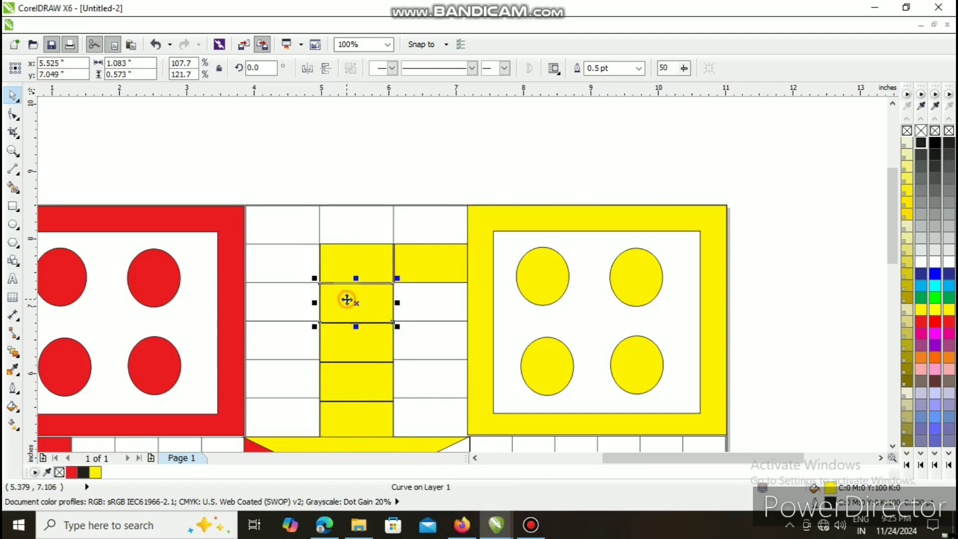
key(Up)
click(348, 354)
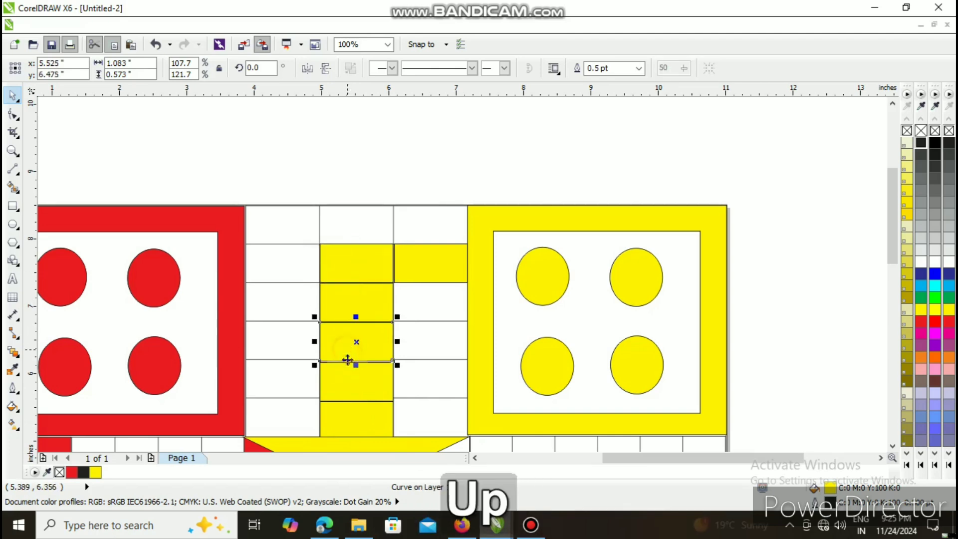
click(349, 395)
click(352, 424)
key(Up)
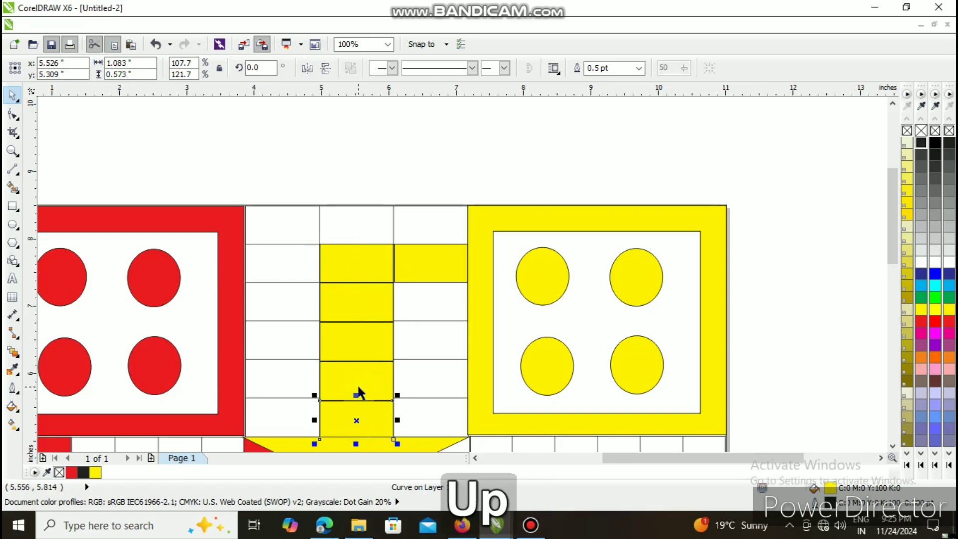
- Nudge the second row's two yellow rectangles toward each other horizontally so their edges meet at the column line
click(352, 265)
key(Left)
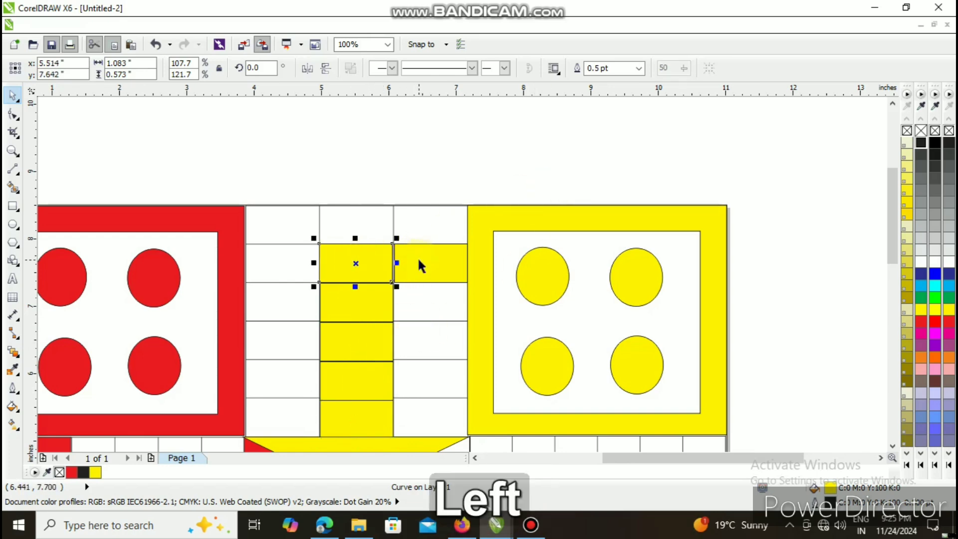
key(Right)
key(Right)
key(Right)
key(Right)
key(Right)
key(Right)
key(Right)
key(Right)
key(Right)
key(Right)
key(Right)
key(Right)
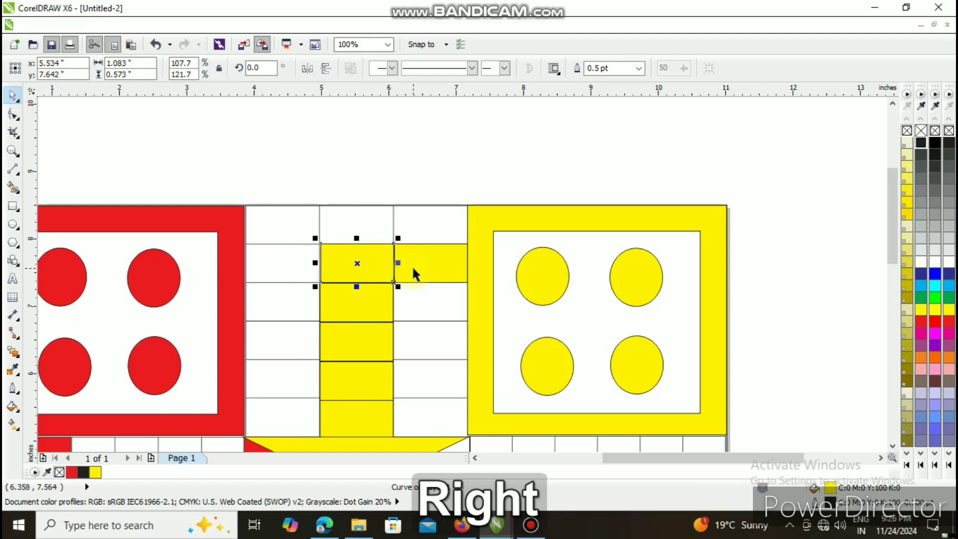
key(Left)
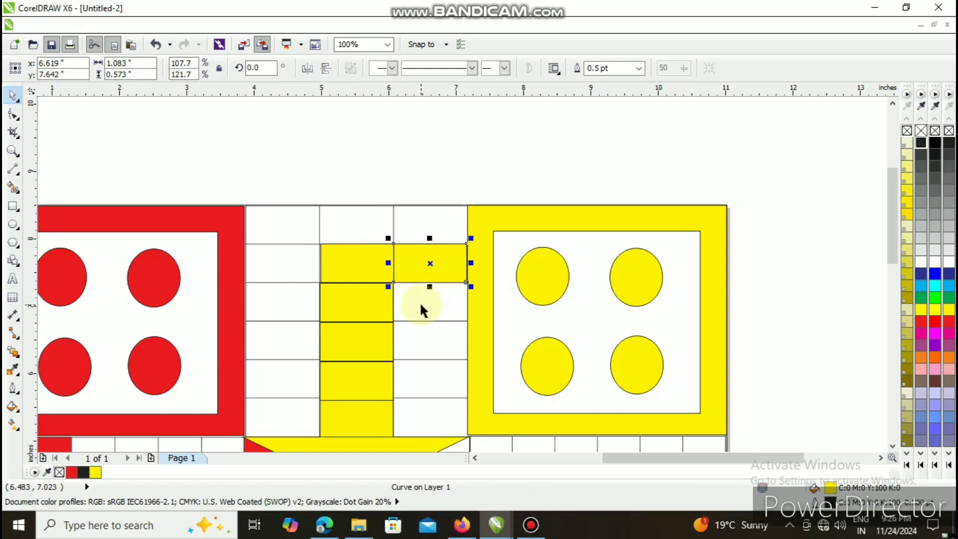
scroll(420, 303, up, 2)
scroll(424, 297, down, 2)
scroll(426, 295, up, 2)
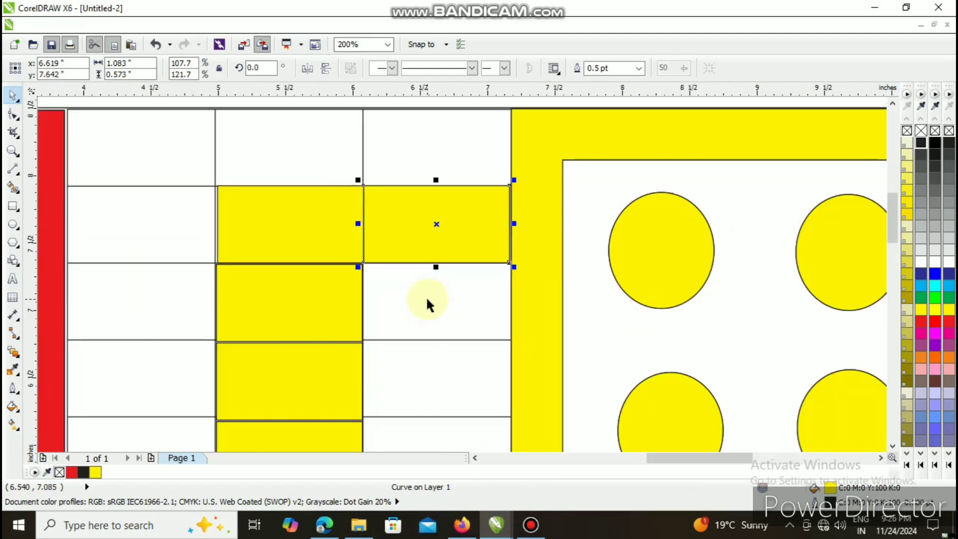
scroll(433, 295, down, 2)
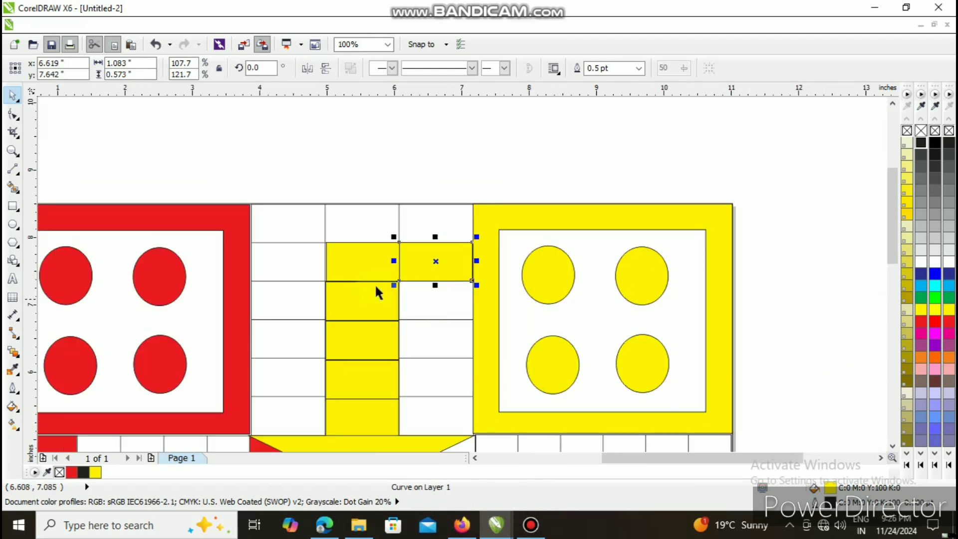
- Smart-fill the lower-right group's frame and its four circles in blue (C100 M20 Y0 K0)
click(13, 151)
click(103, 69)
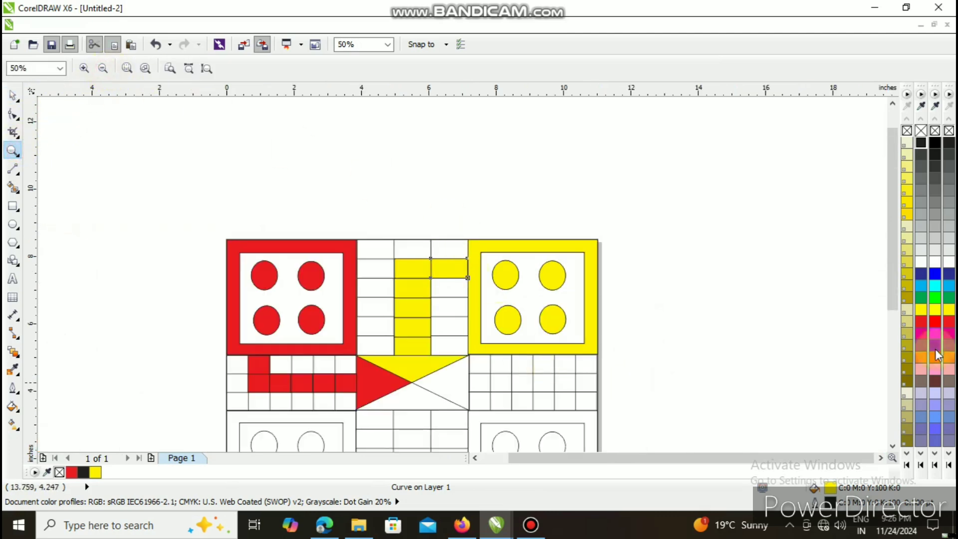
drag(890, 253, 882, 333)
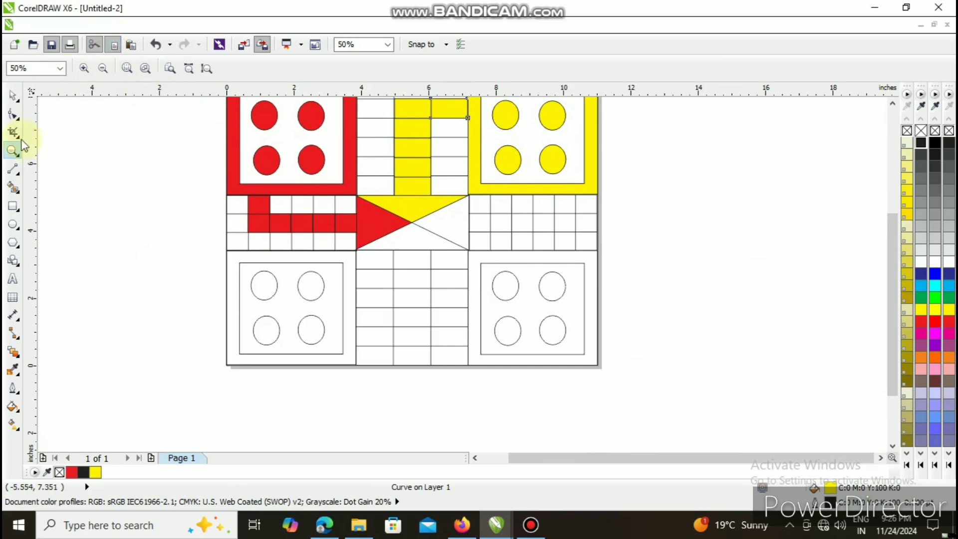
click(15, 188)
click(153, 69)
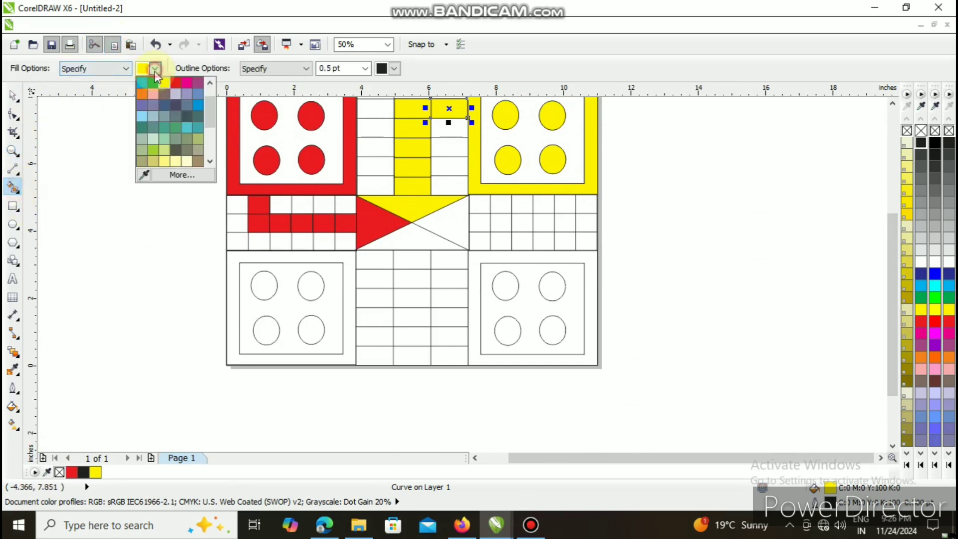
click(201, 111)
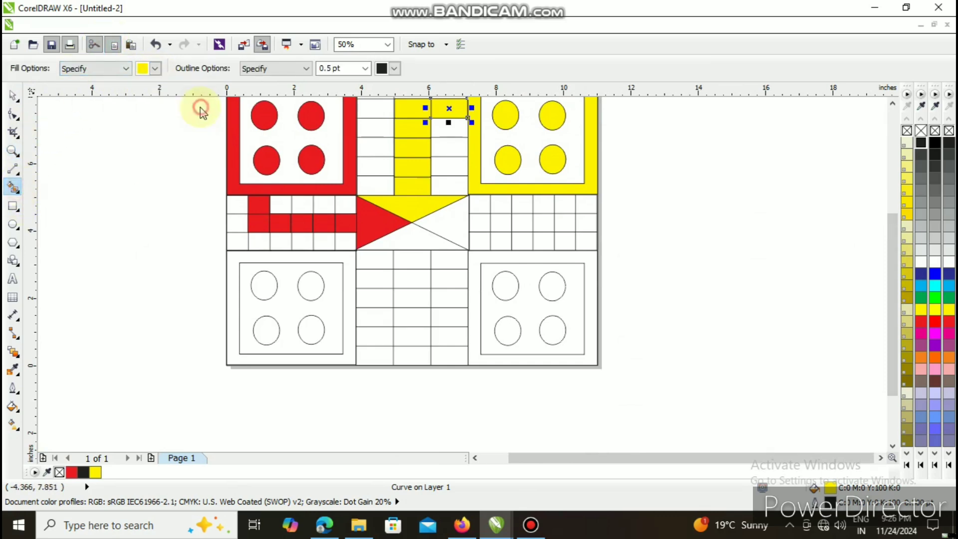
click(472, 278)
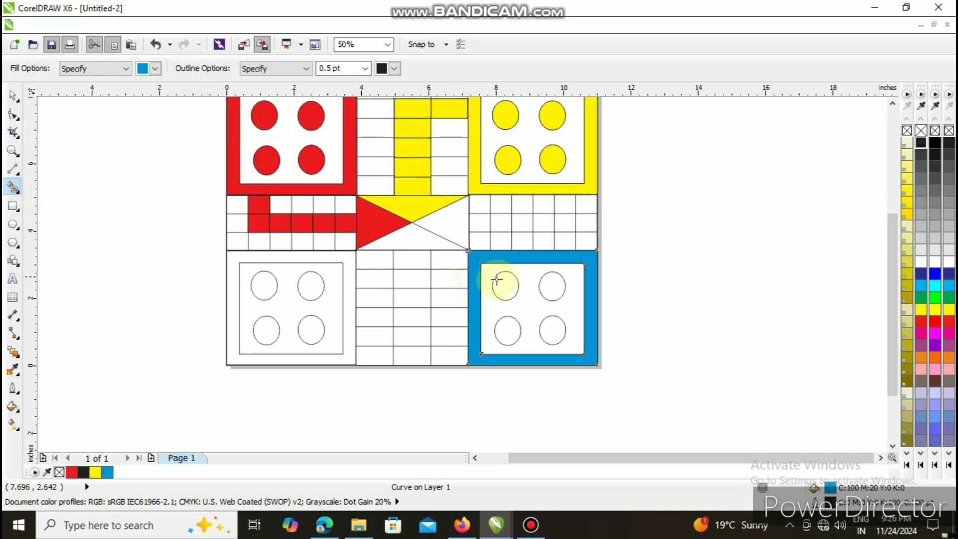
click(504, 285)
click(506, 330)
click(548, 334)
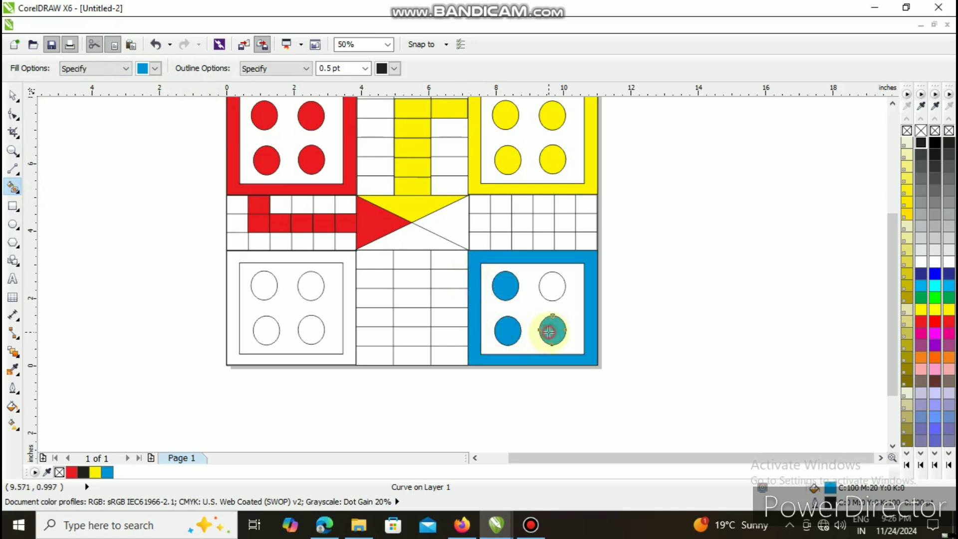
click(552, 283)
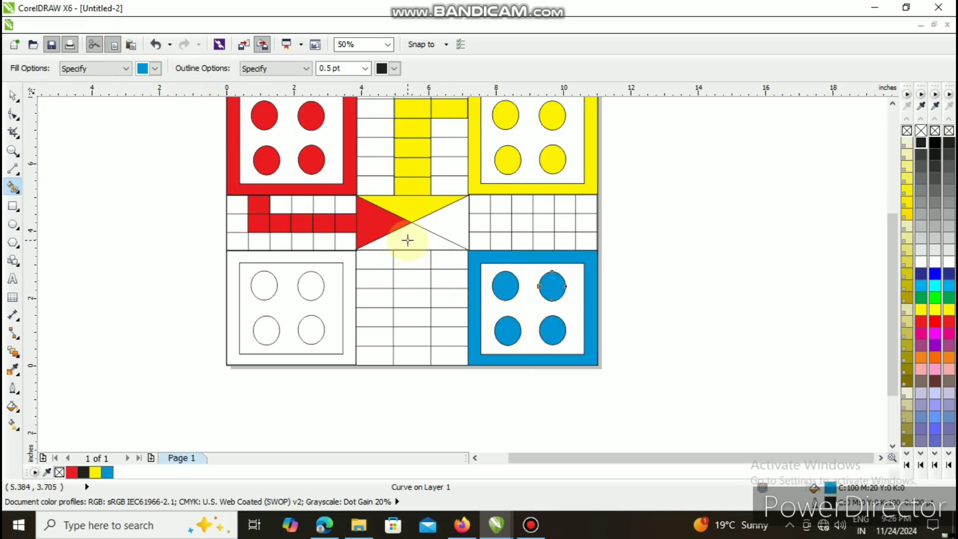
- Smart-fill in blue the centre's right triangle and the right table's bottom-row cell second from the outer edge
click(448, 225)
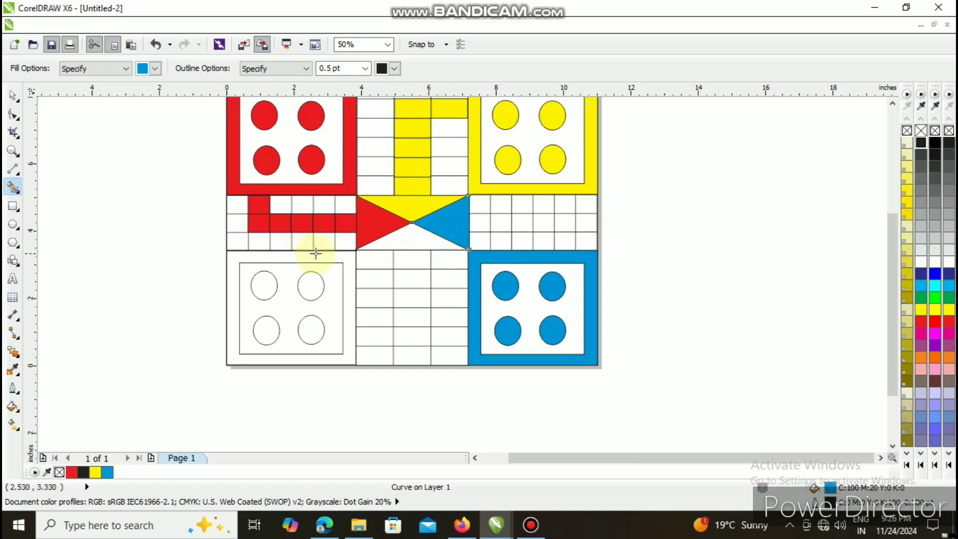
click(565, 243)
scroll(557, 235, down, 1)
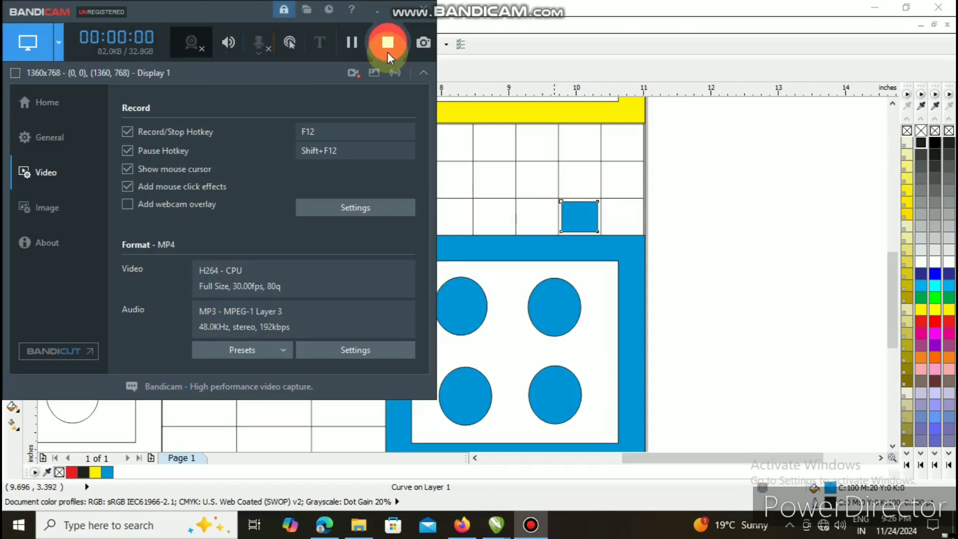
click(393, 13)
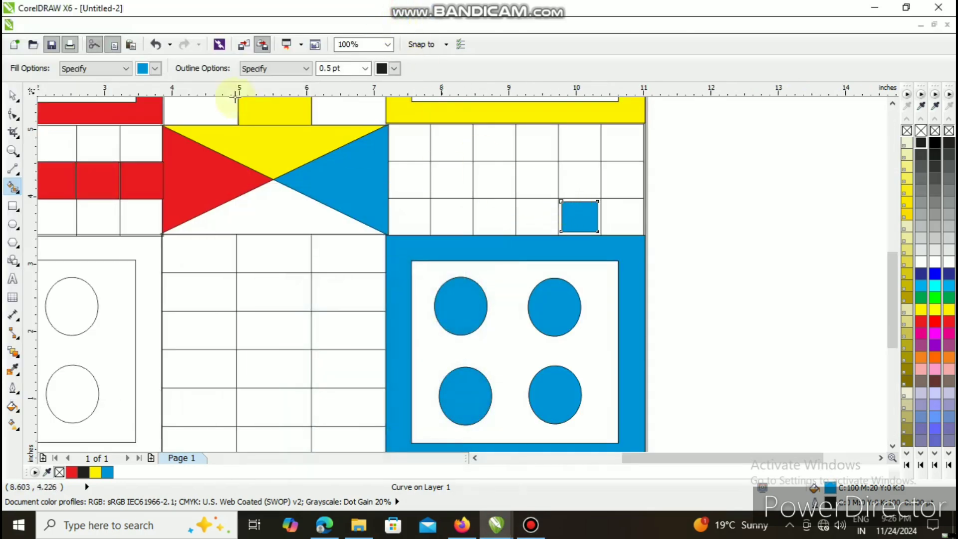
- Enlarge the blue square in the right table to about 0.65 by 0.58 inches and nudge it up and right to cover its cell
click(13, 95)
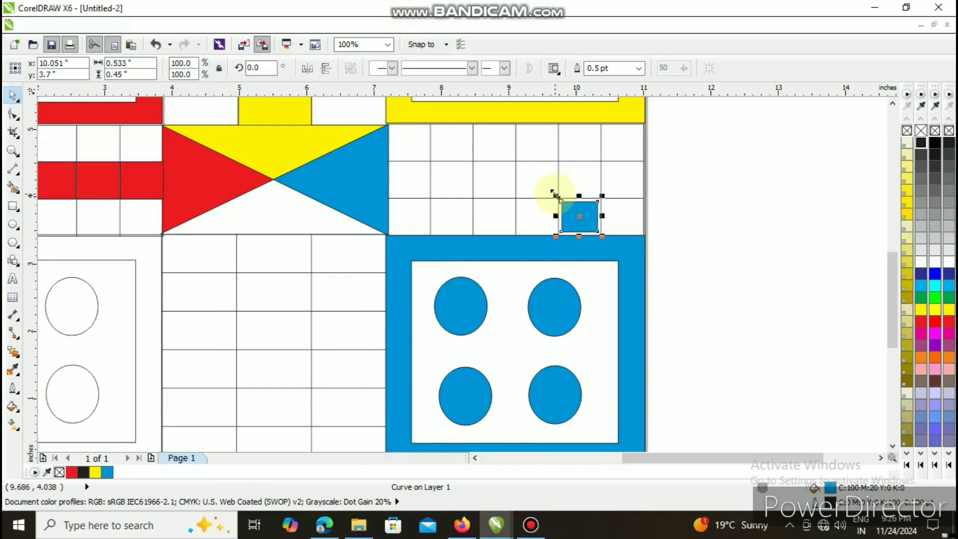
drag(553, 193, 551, 187)
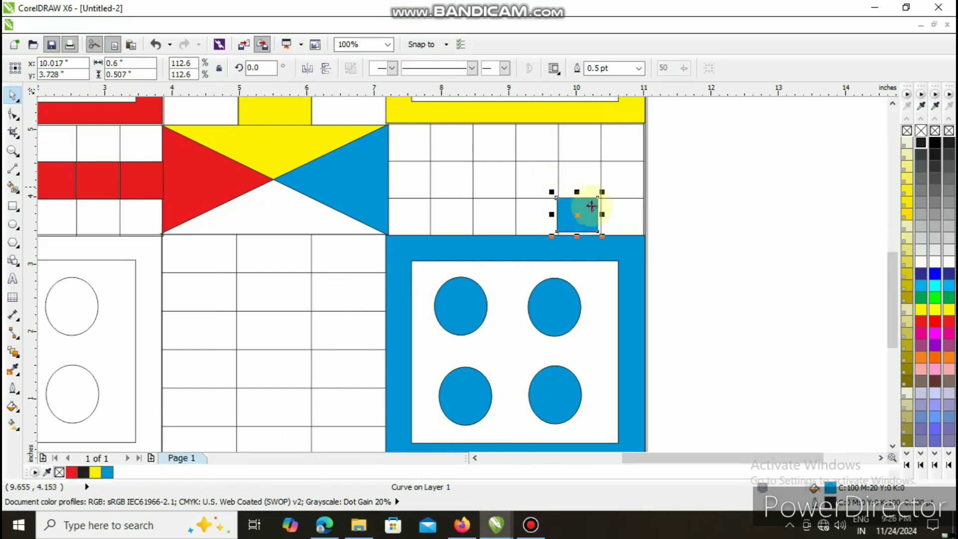
drag(601, 233, 578, 242)
key(Up)
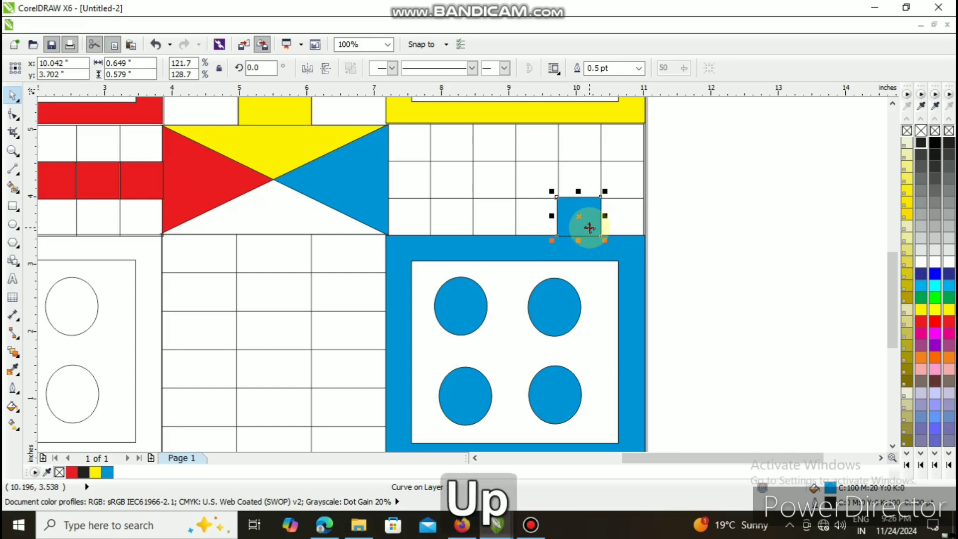
key(Right)
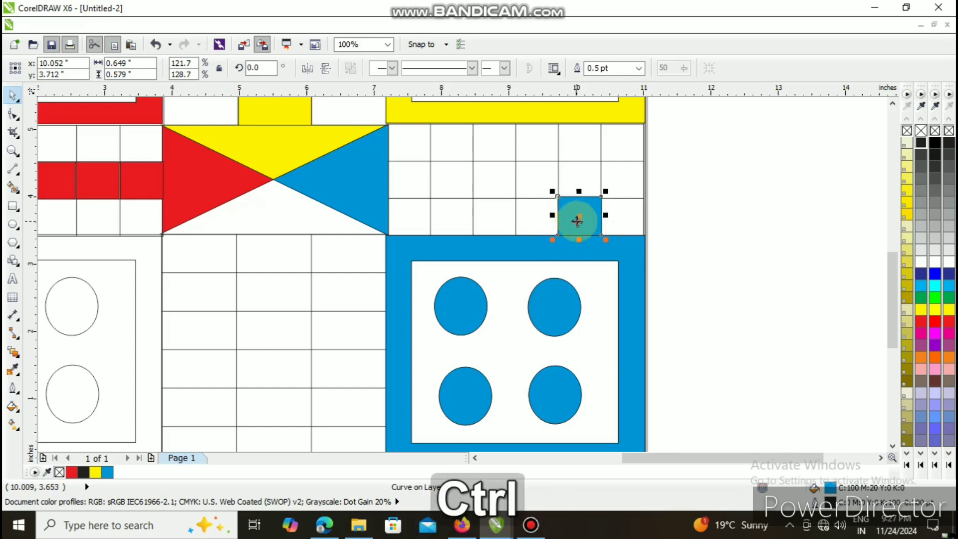
- Duplicate the blue square into the middle-row cell directly above it, and place another copy in the adjacent cell toward the centre
key(ctrl+d)
drag(596, 203, 578, 184)
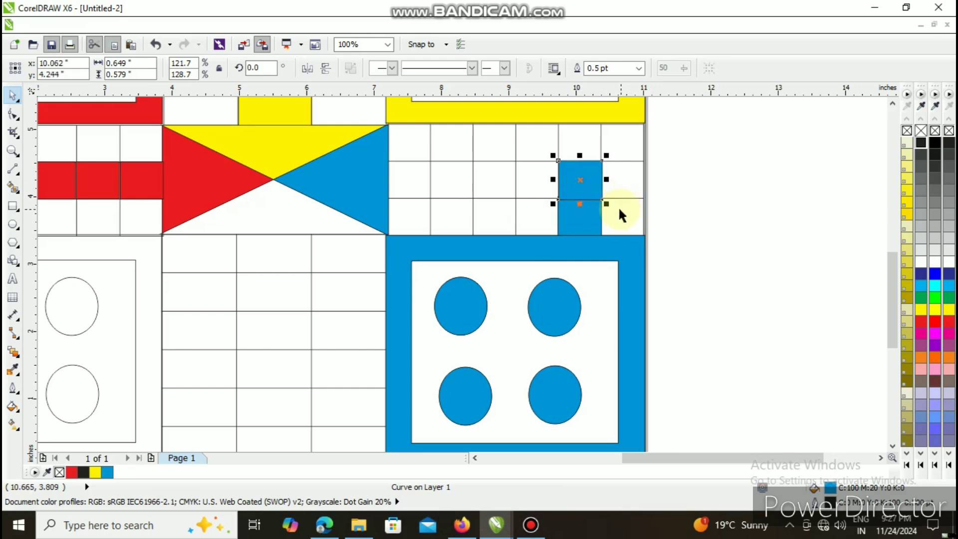
key(ctrl+d)
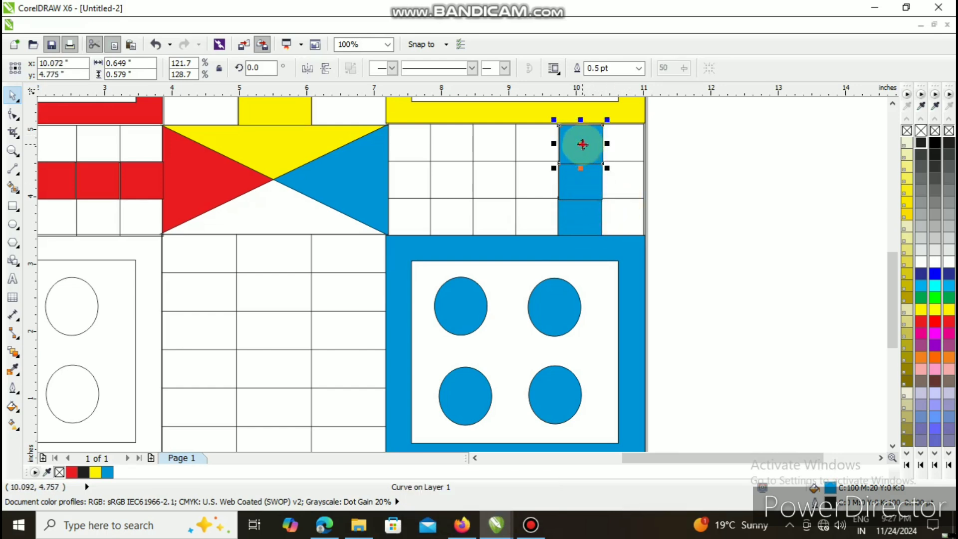
drag(579, 146, 535, 179)
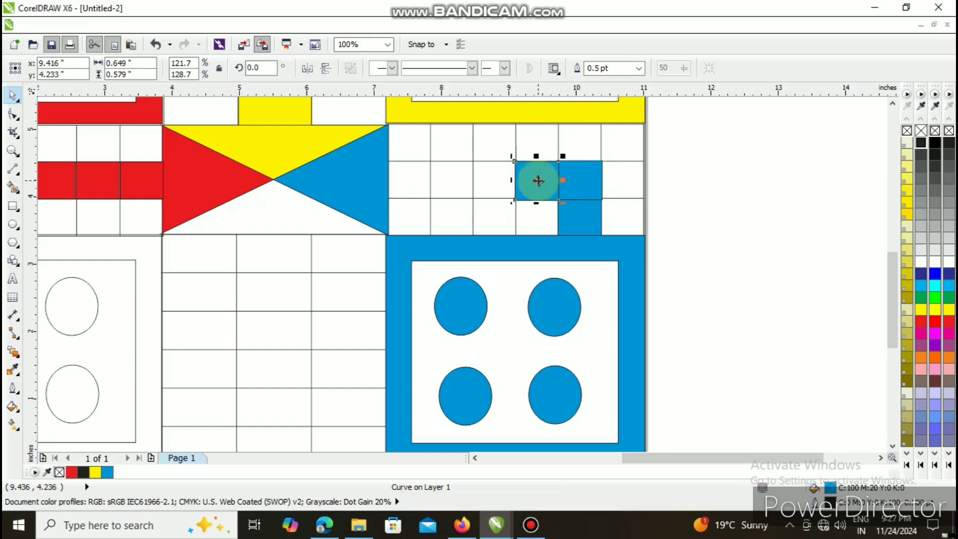
- Repeat the blue square's duplication along the right table's middle row up to the centre, nudging the innermost copy up
key(ctrl+d)
key(ctrl+d)
key(ctrl+d)
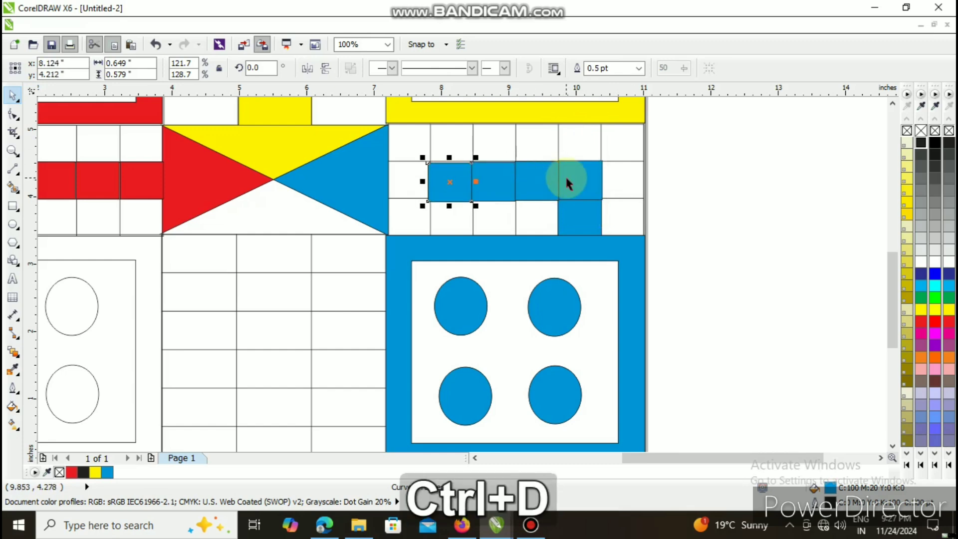
key(Up)
key(Up)
key(Up)
key(Up)
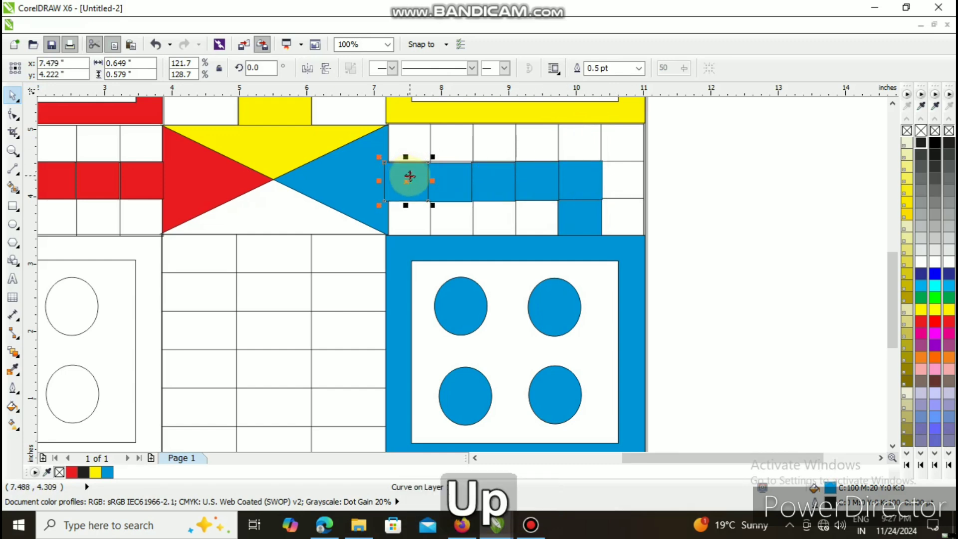
- Align the middle-row blue squares with their cells and narrow the innermost one to about 0.586 inches at the centre's edge
click(448, 168)
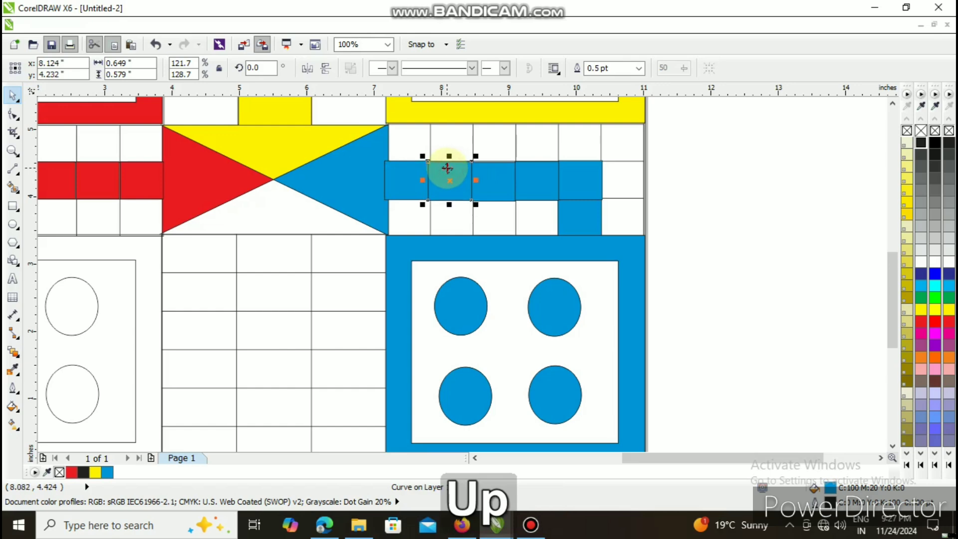
drag(447, 168, 581, 180)
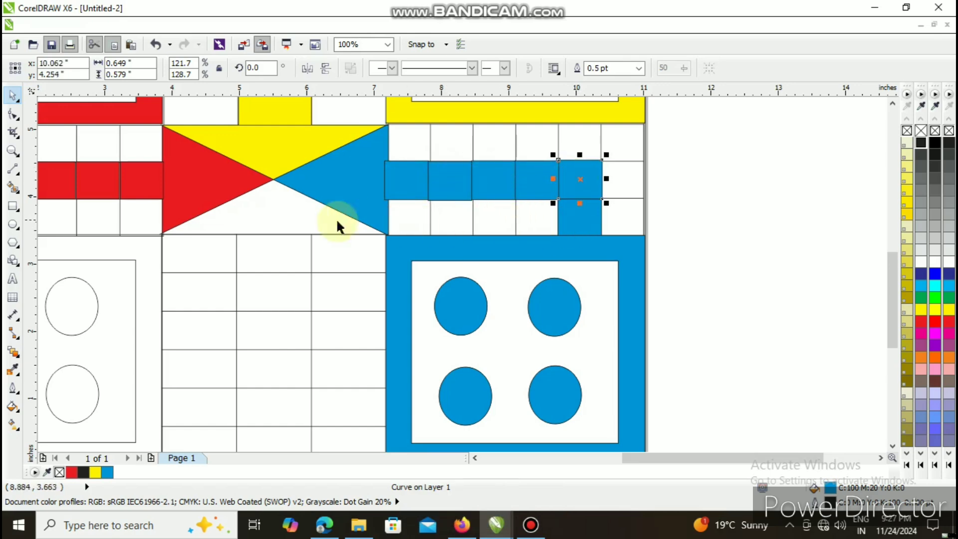
drag(384, 180, 379, 180)
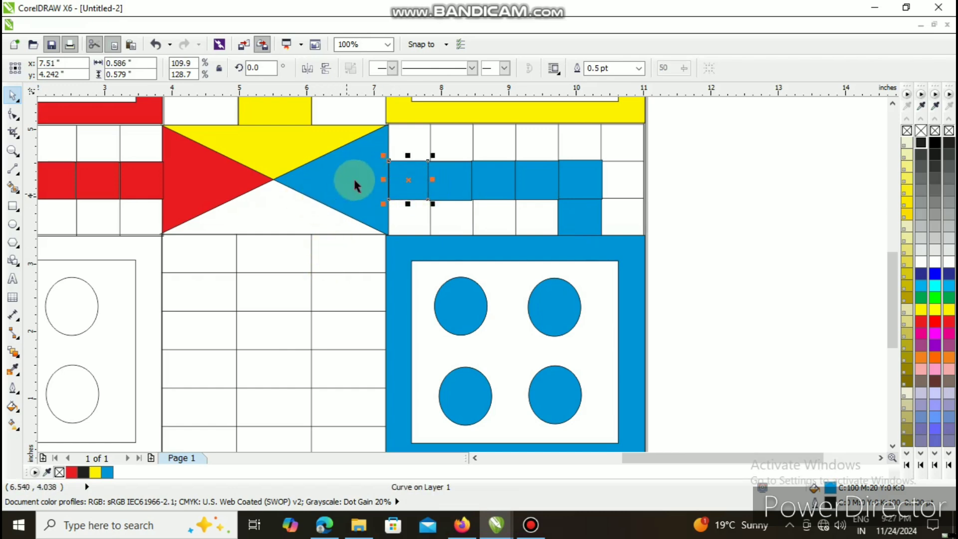
scroll(399, 299, down, 1)
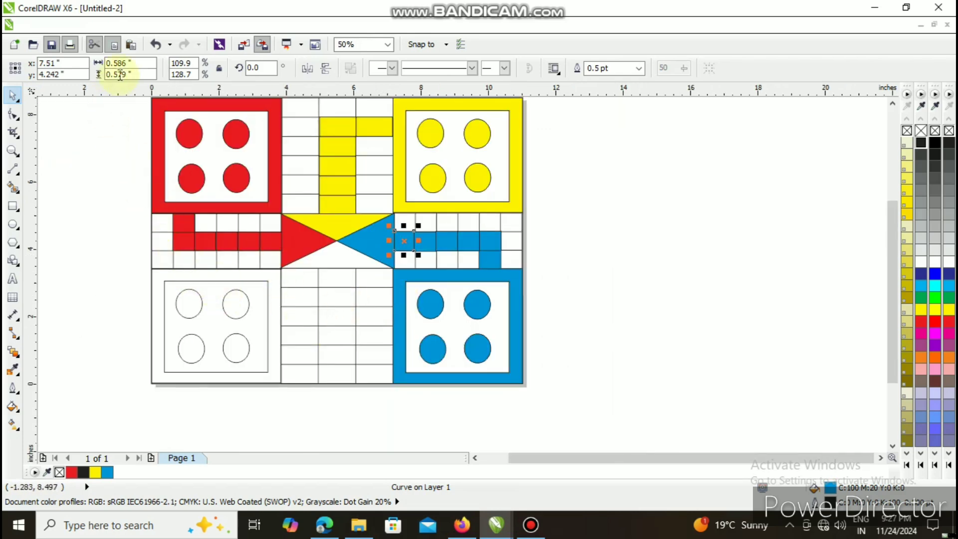
click(12, 188)
click(156, 70)
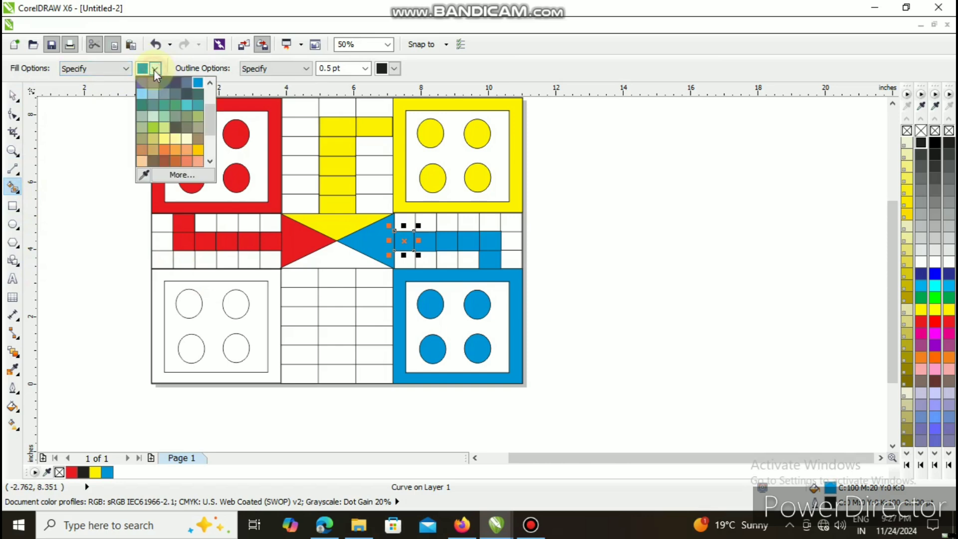
click(152, 283)
click(155, 283)
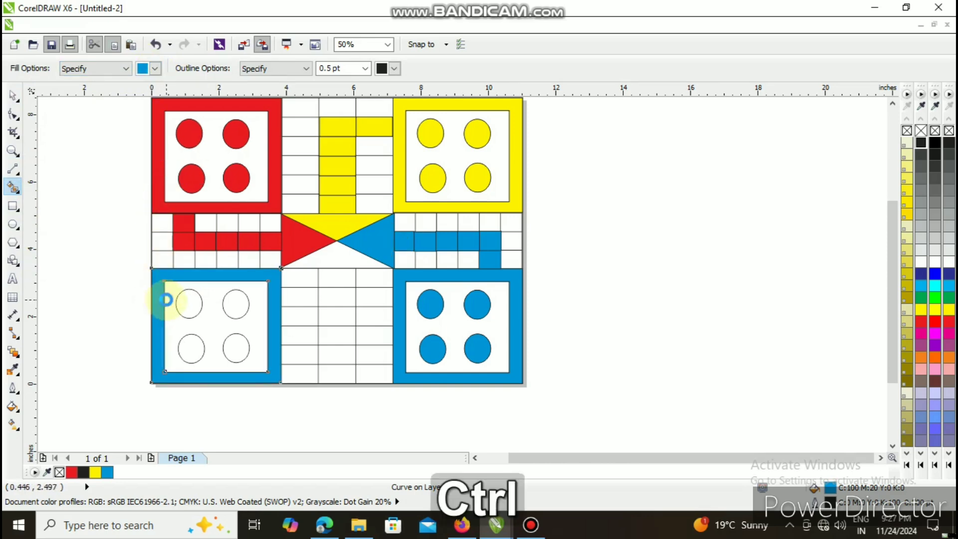
key(ctrl+z)
click(13, 95)
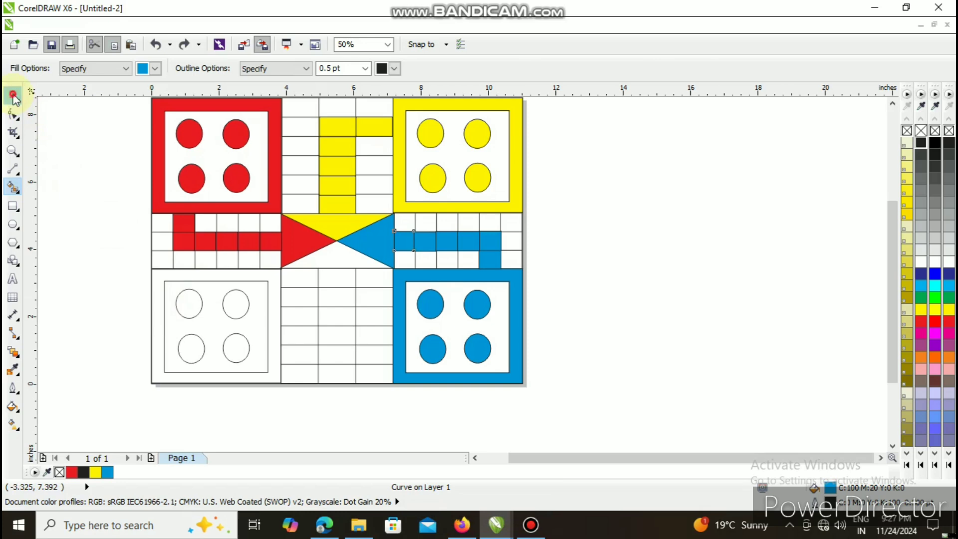
click(82, 147)
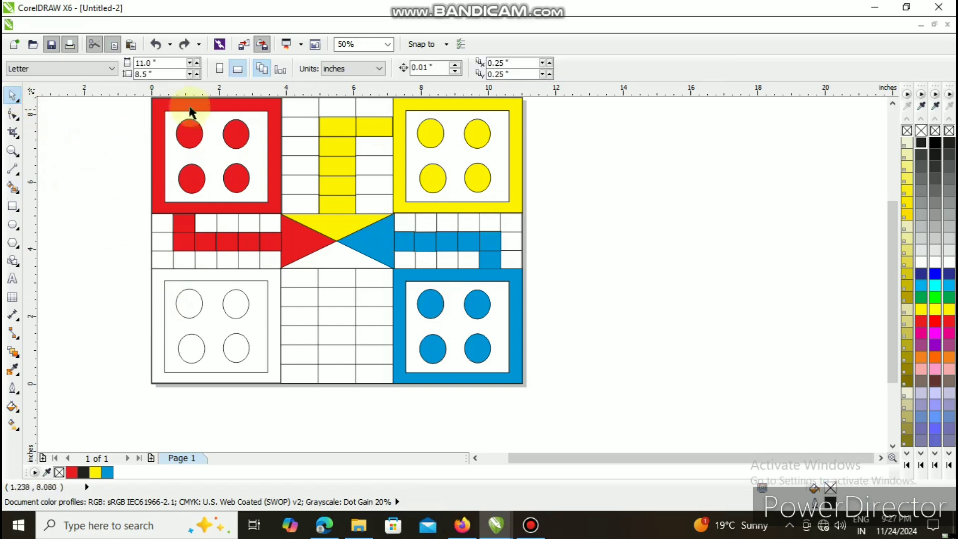
- Smart-fill the lower-left group's frame and its four circles in green (C100 M0 Y100 K0)
click(17, 190)
click(152, 68)
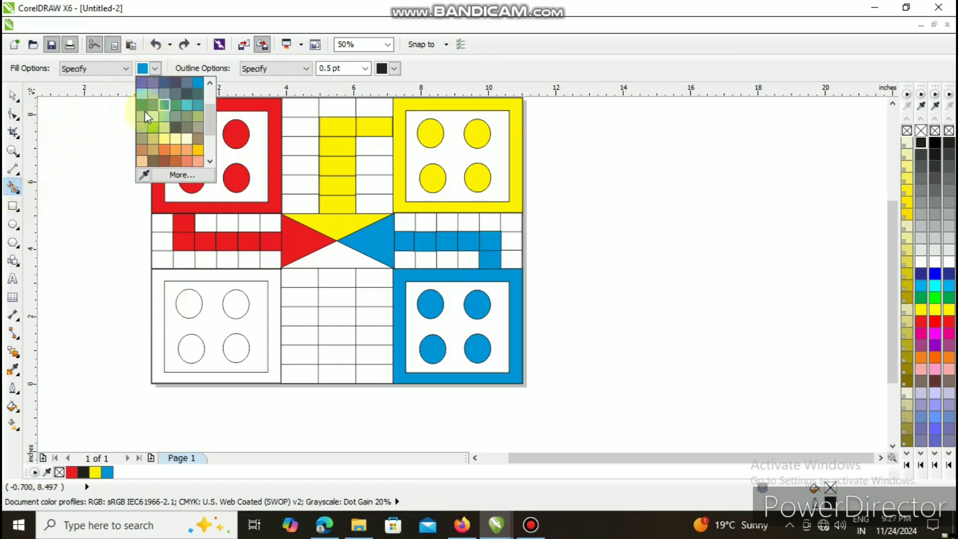
drag(212, 119, 212, 92)
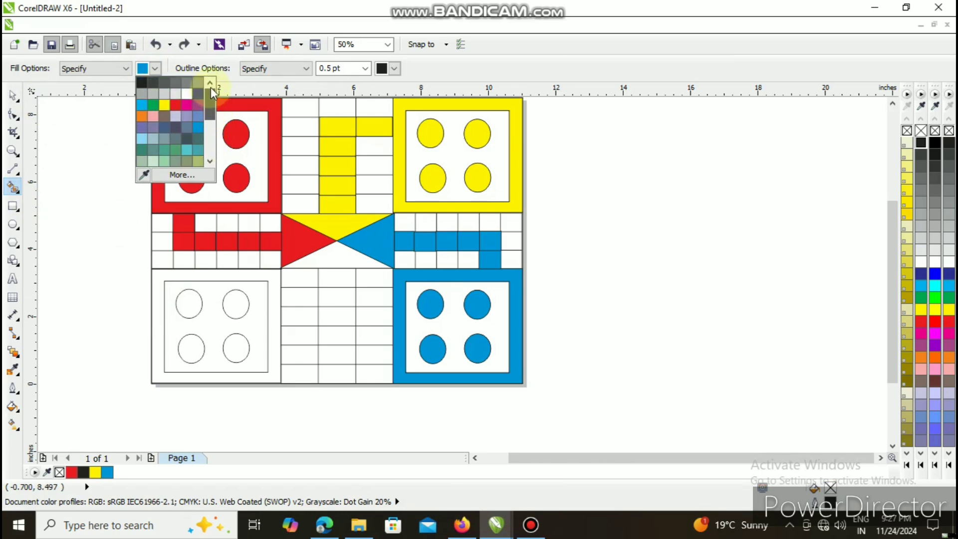
click(153, 104)
click(159, 273)
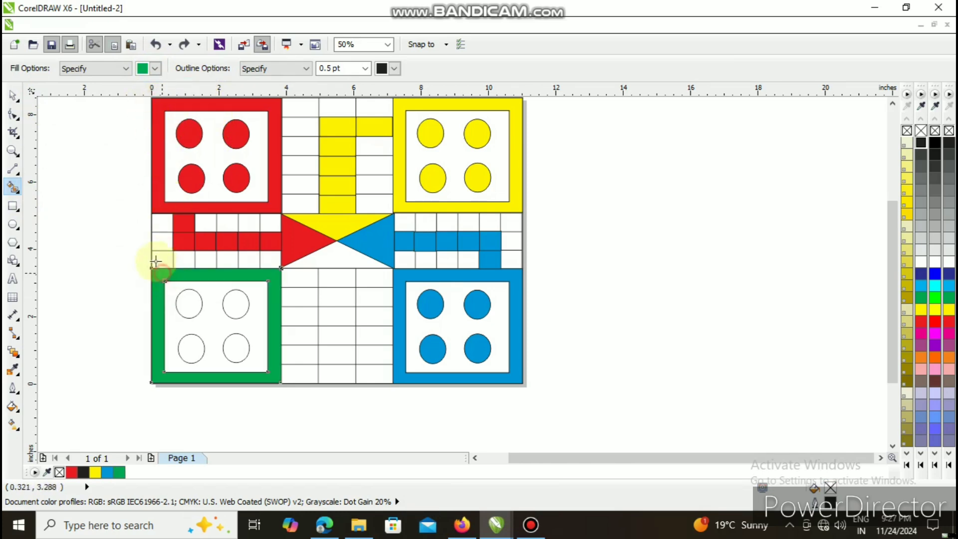
click(189, 302)
click(235, 302)
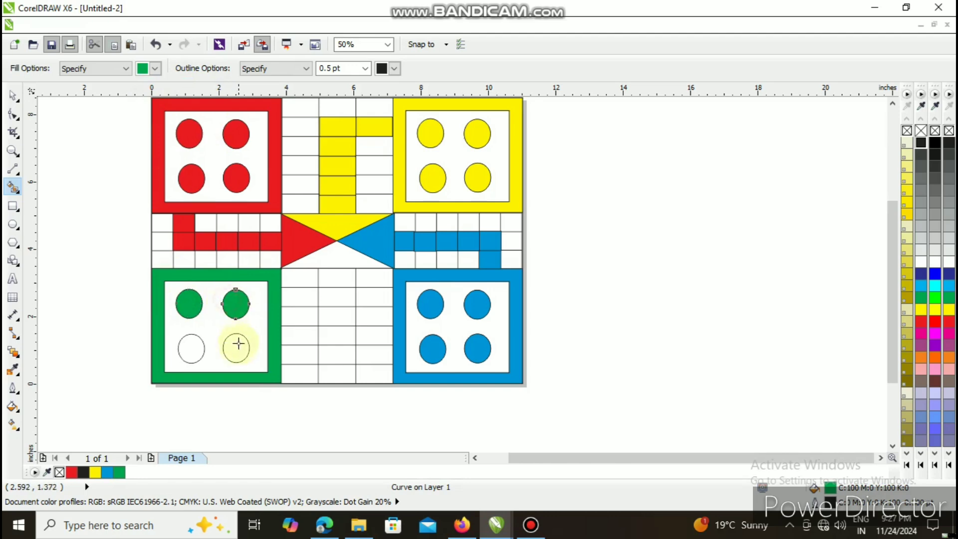
click(238, 343)
click(190, 349)
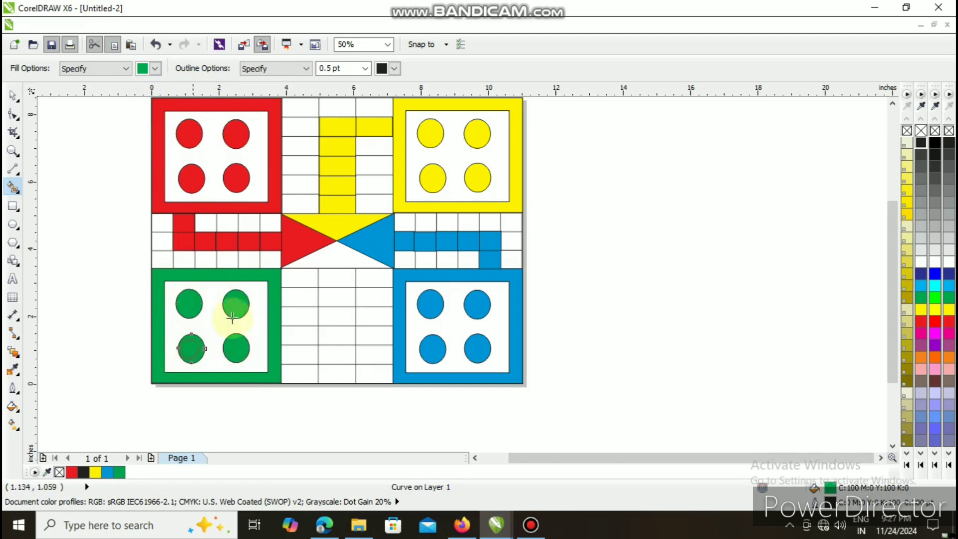
- Smart-fill in green the centre's bottom triangle and the lower table's middle-column cell directly below it
click(325, 258)
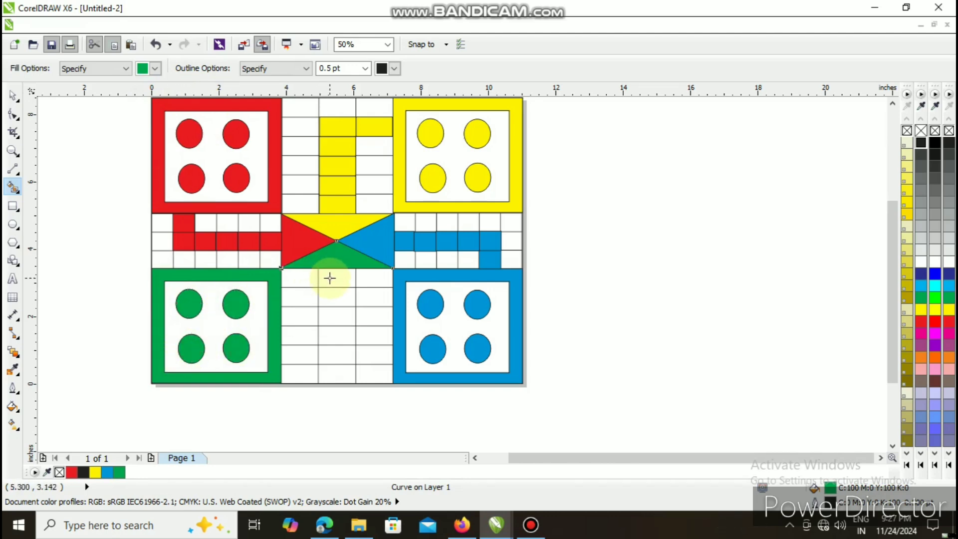
click(329, 278)
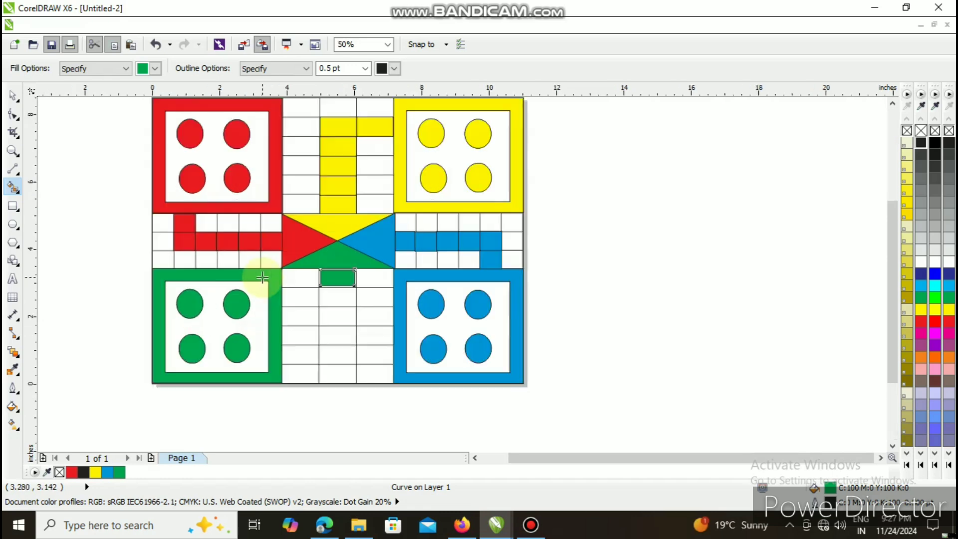
- Enlarge the green rectangle in the lower table to about 1.115 by 0.604 inches and nudge it vertically to cover its cell
scroll(262, 277, up, 2)
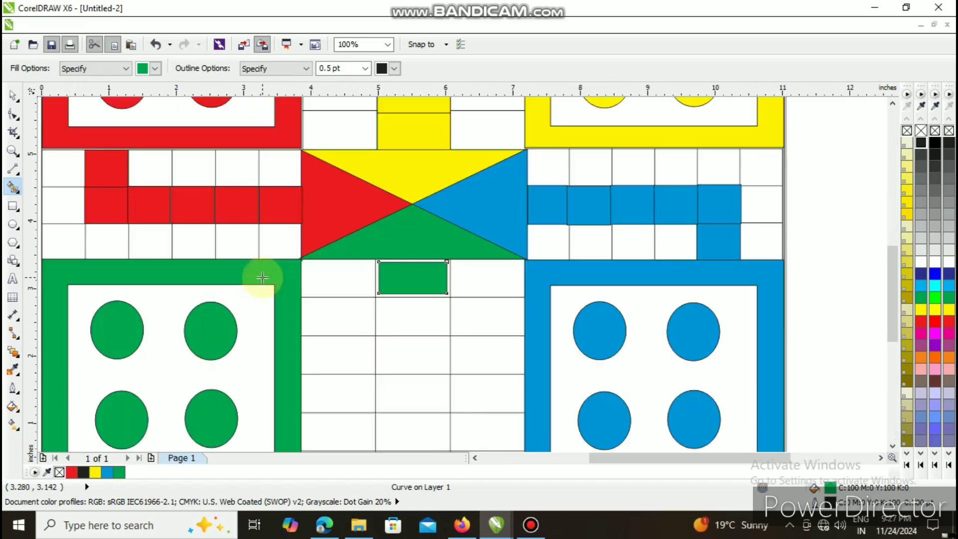
click(15, 98)
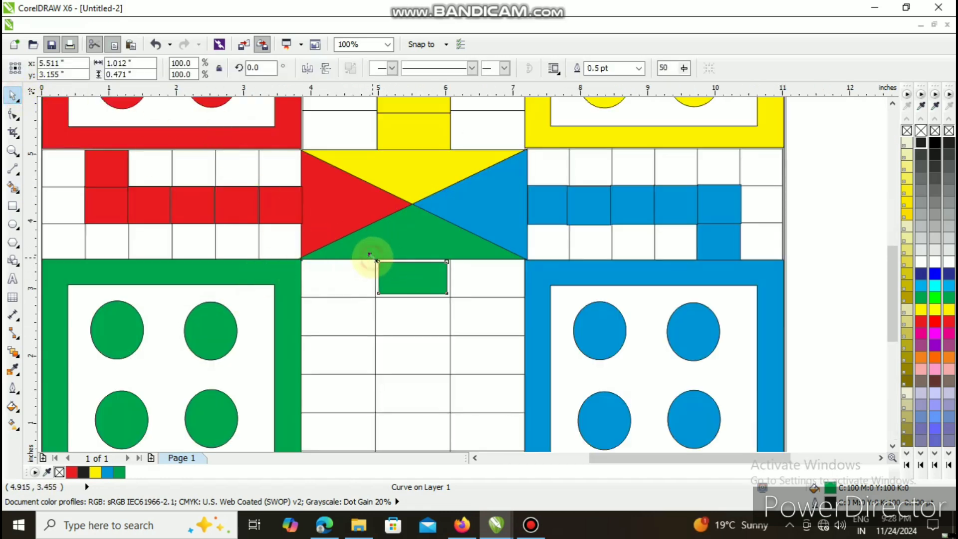
drag(369, 255, 368, 253)
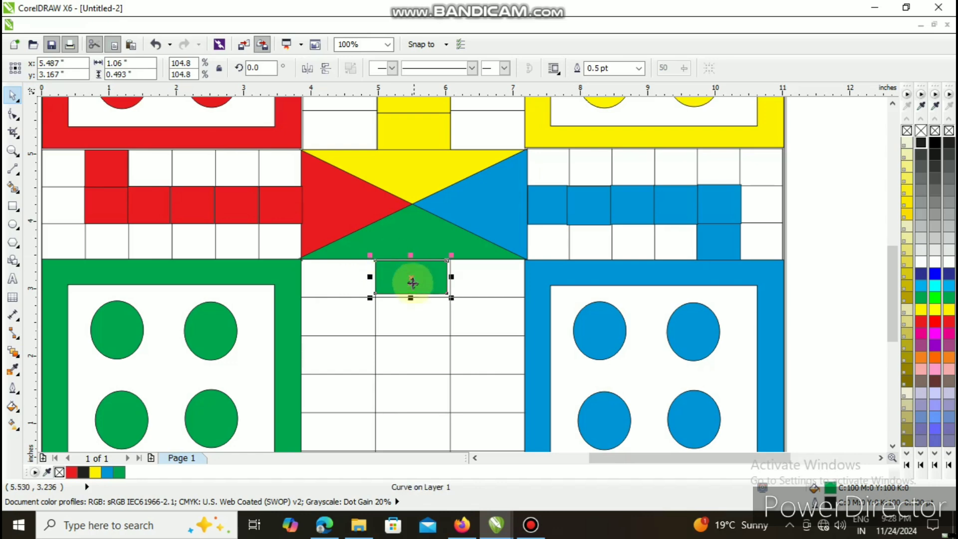
drag(451, 297, 455, 303)
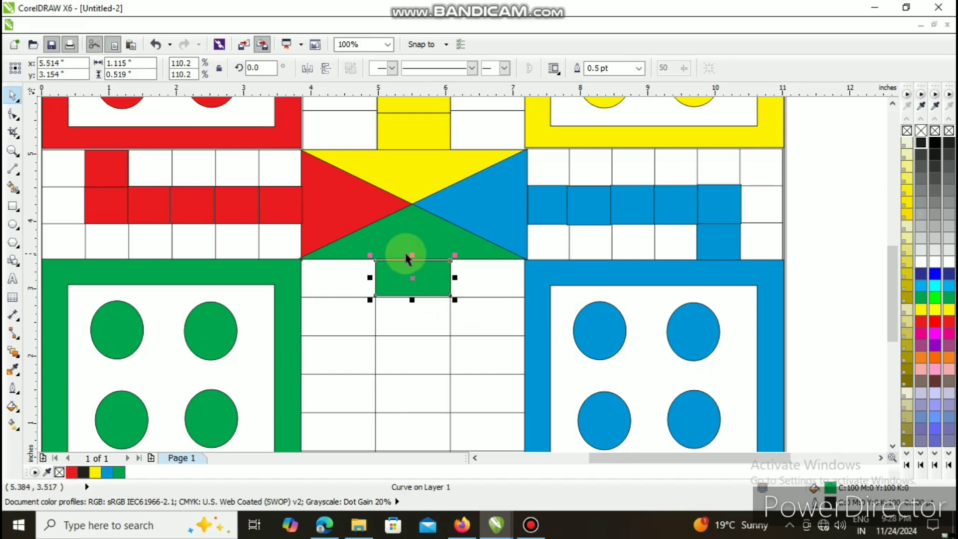
drag(412, 253, 411, 250)
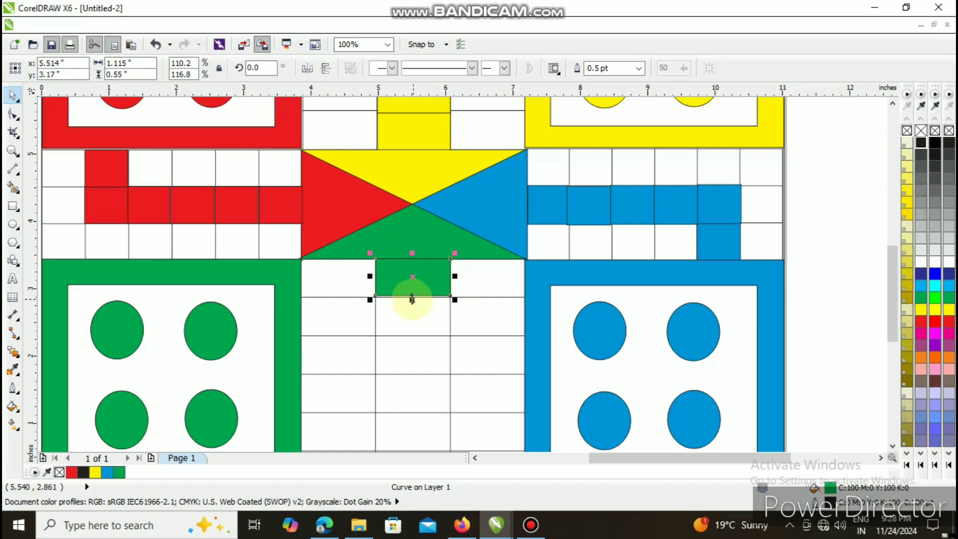
drag(412, 299, 412, 298)
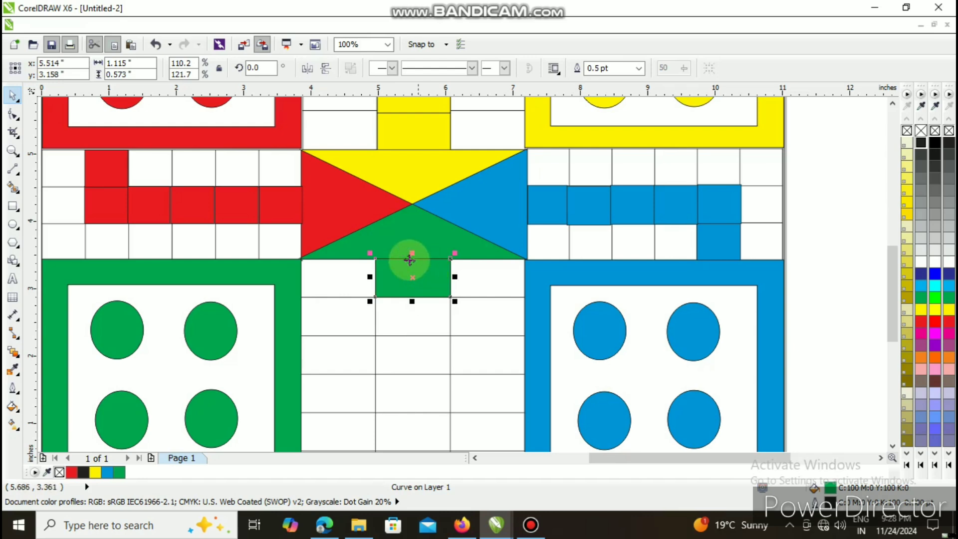
key(Up)
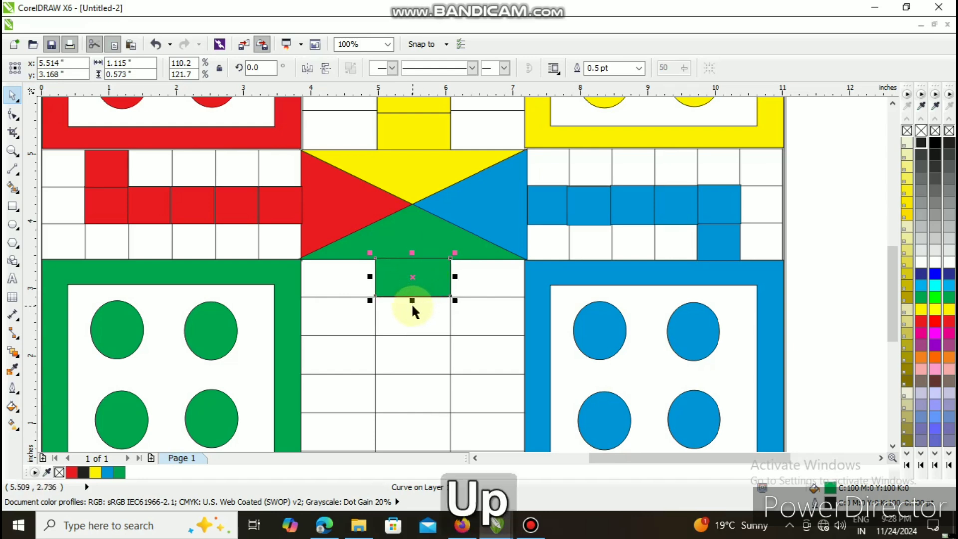
drag(413, 302, 413, 301)
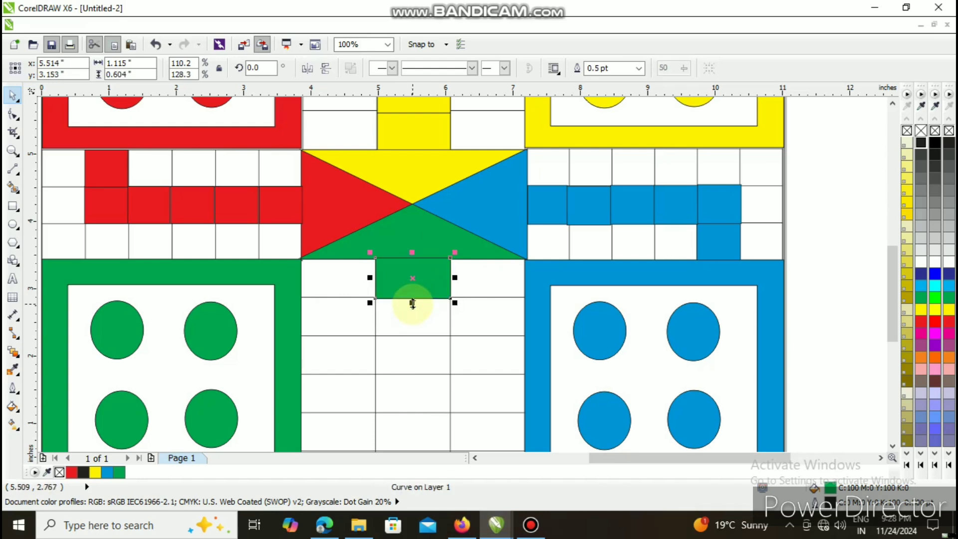
key(Up)
key(Down)
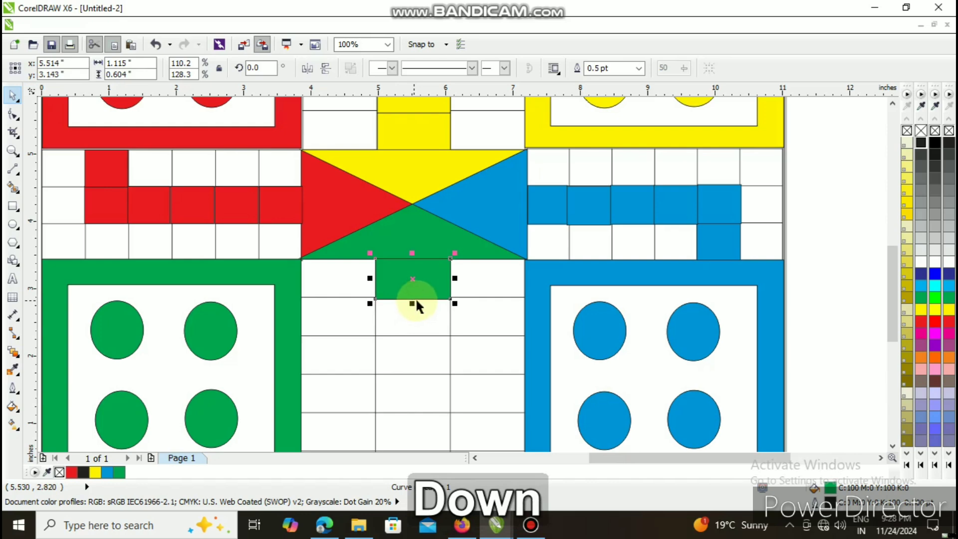
- Duplicate the green rectangle into the middle-column cell directly below, about 0.573 inches high, and nudge the copy up and left to fit
key(ctrl+d)
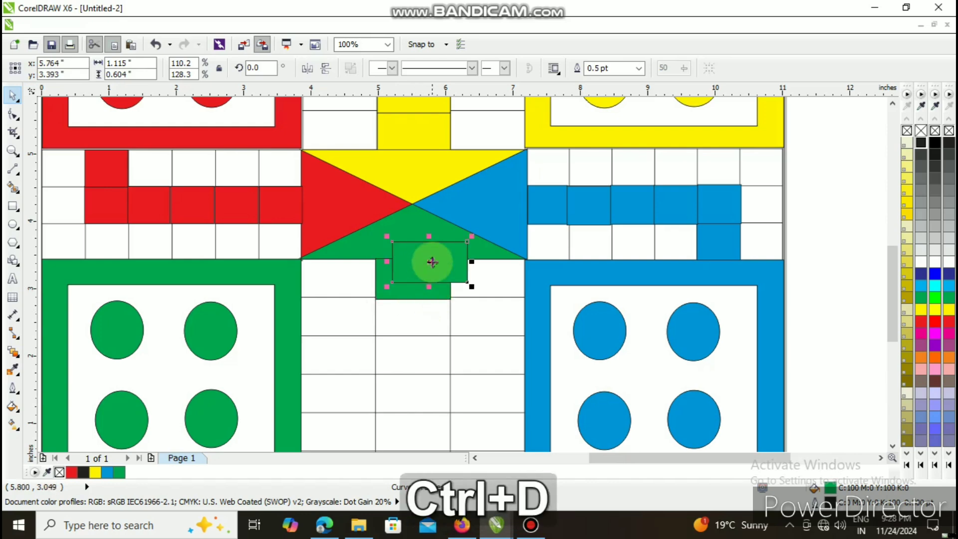
drag(429, 264, 413, 338)
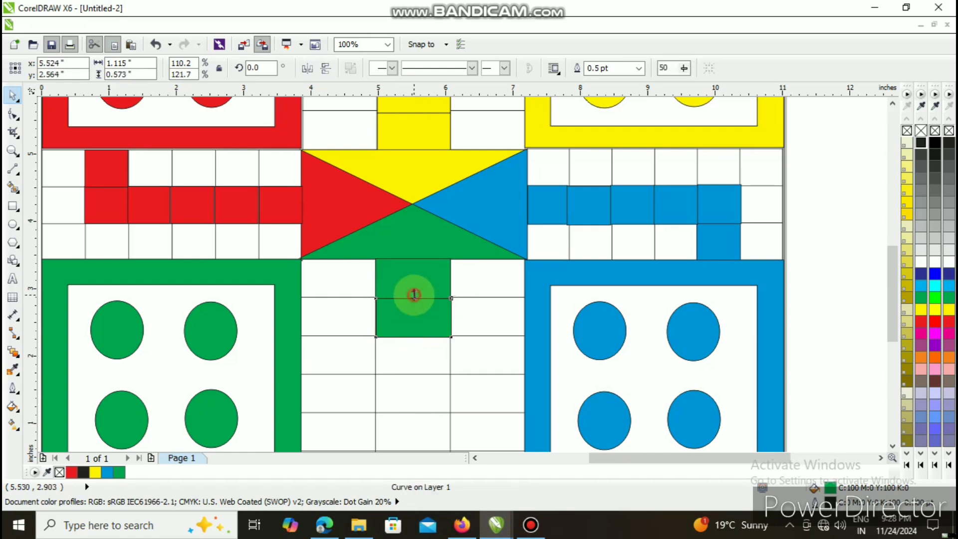
drag(414, 284, 413, 301)
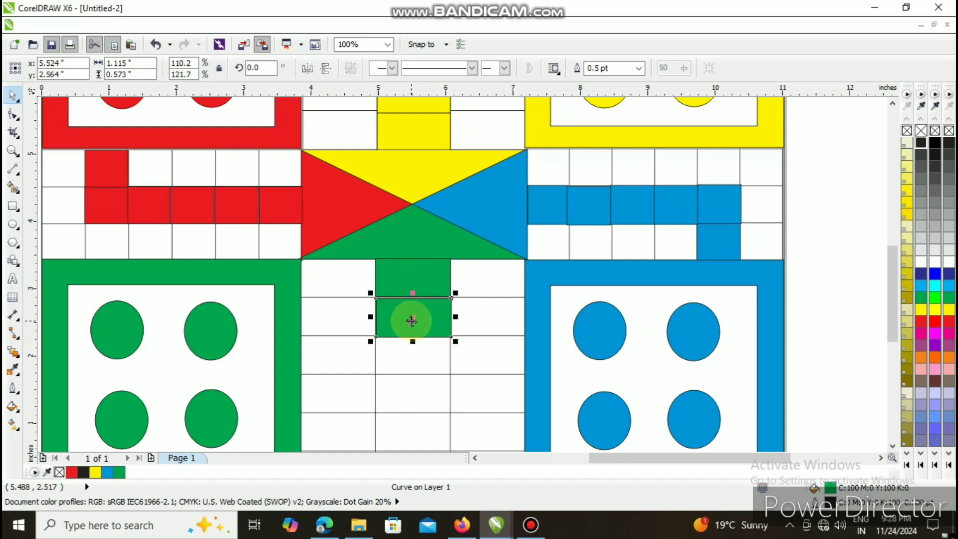
key(Up)
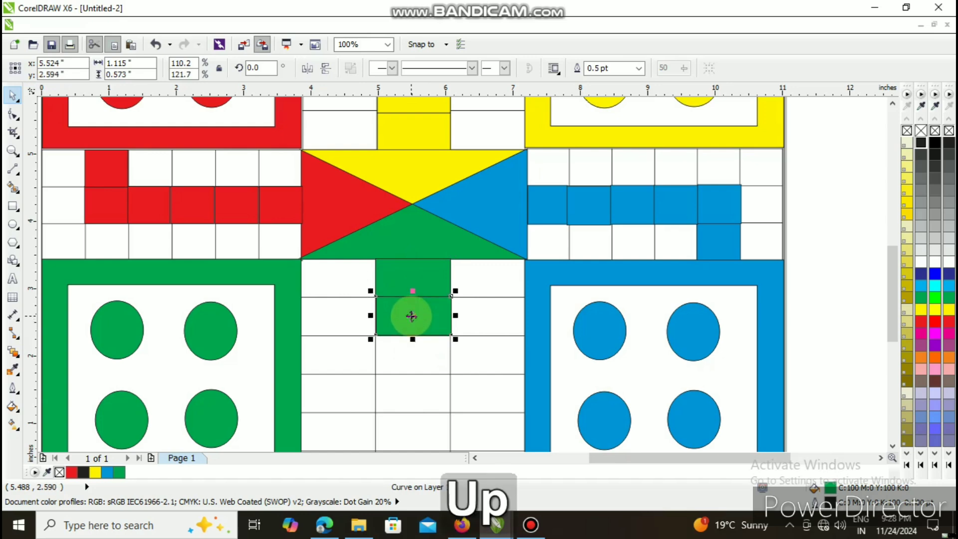
key(Left)
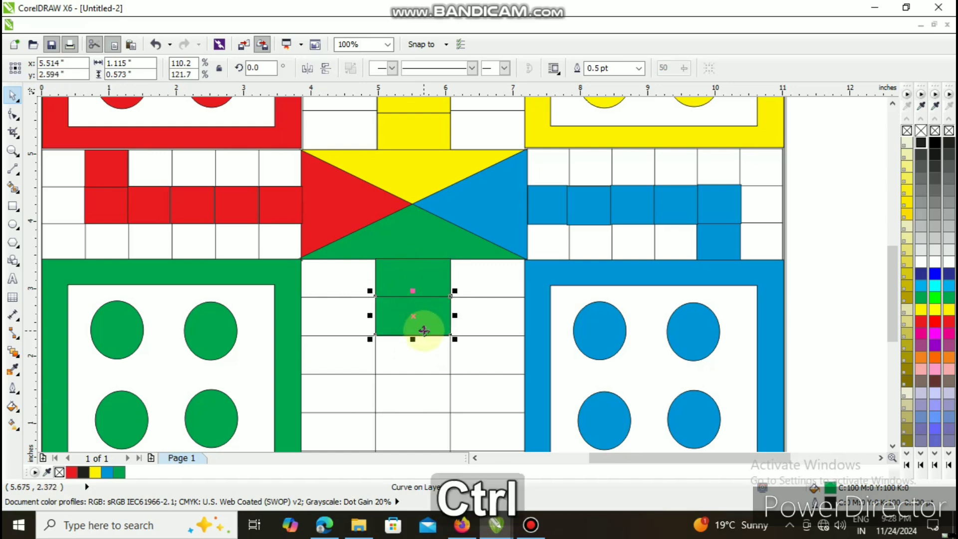
- Duplicate the green rectangle into each of the four remaining cells down the lower table's middle column
key(ctrl+d)
drag(430, 301, 415, 356)
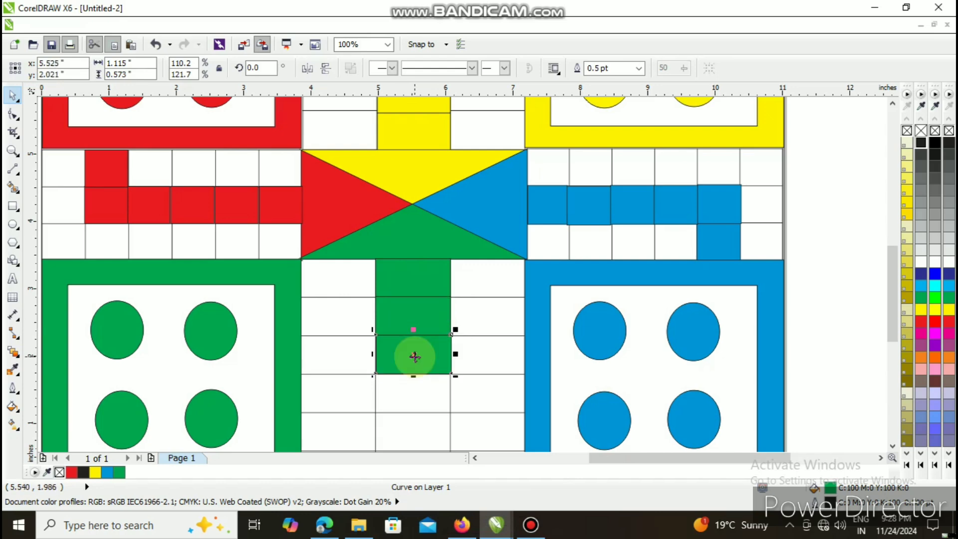
key(ctrl+d)
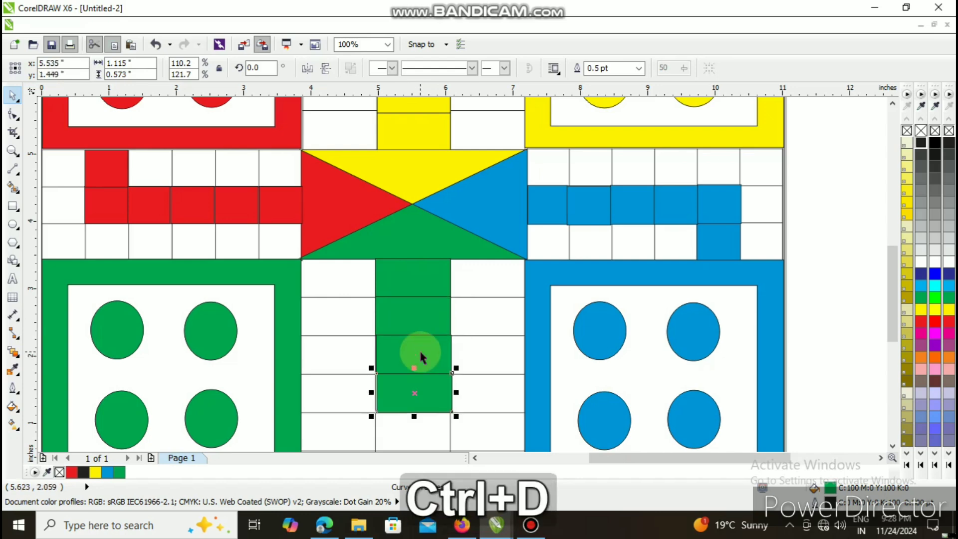
scroll(445, 348, right, 1)
key(ctrl+d)
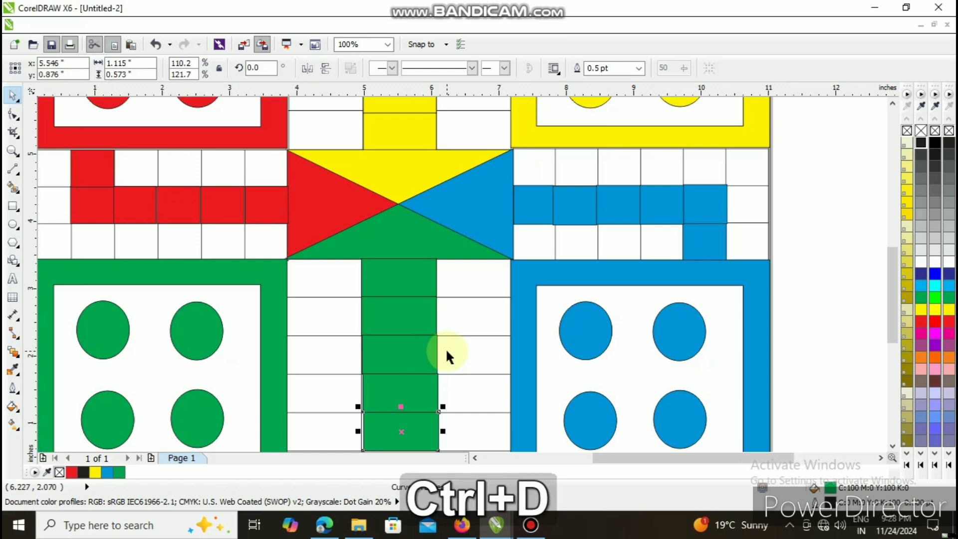
key(ctrl+d)
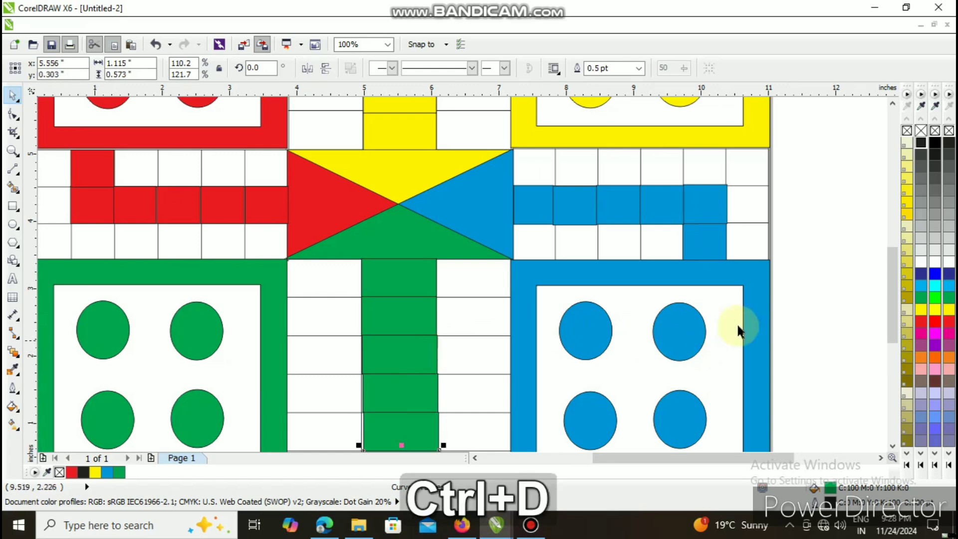
- Delete the green rectangle in the bottom cell of the lower table's middle column
click(886, 277)
drag(891, 280, 892, 318)
click(419, 357)
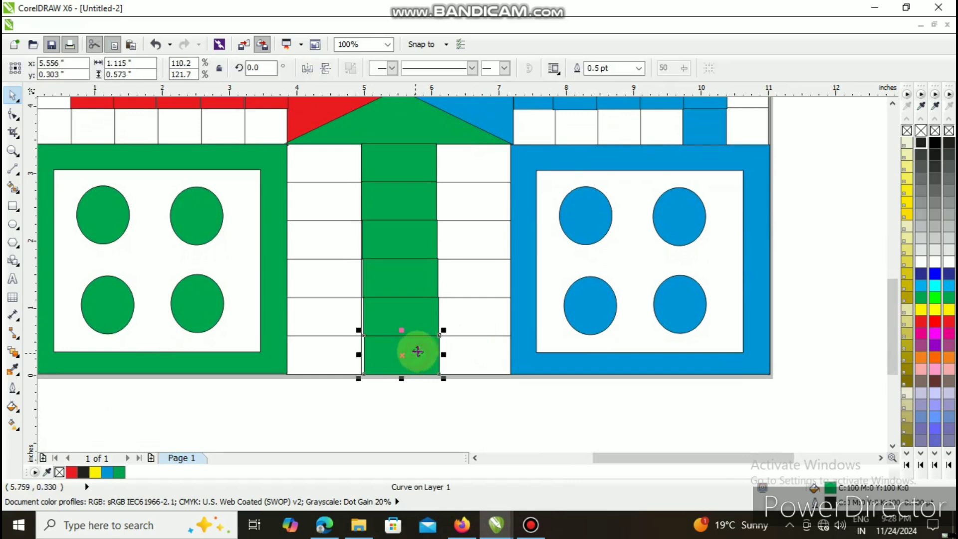
key(Delete)
- Nudge the two lowest remaining green rectangles left to line up with the lower table's middle column
click(400, 307)
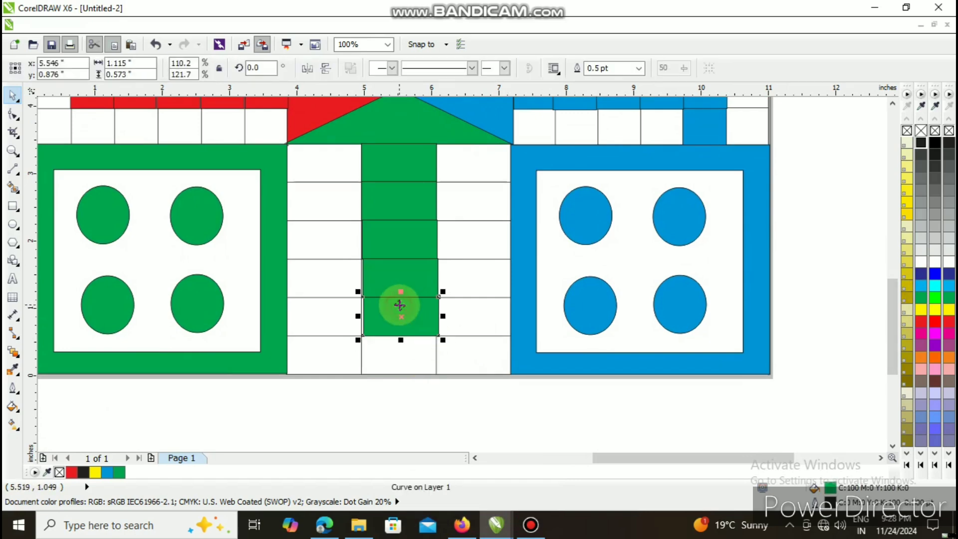
key(Left)
key(Left)
click(401, 298)
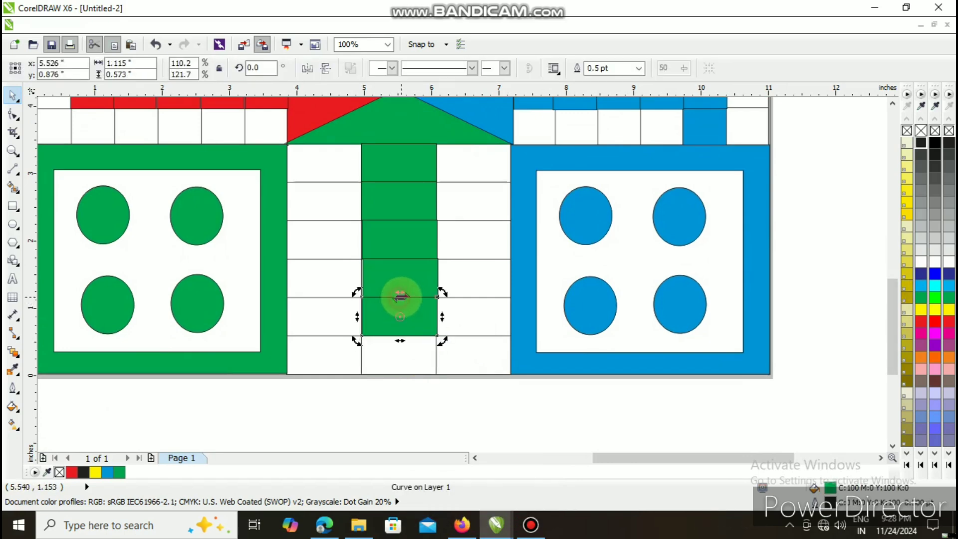
click(402, 280)
key(Left)
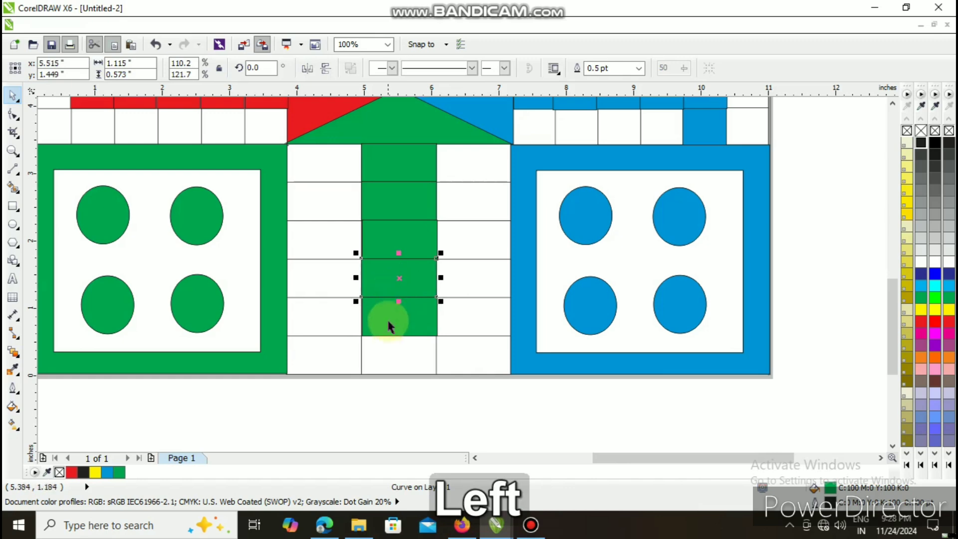
click(396, 325)
key(Left)
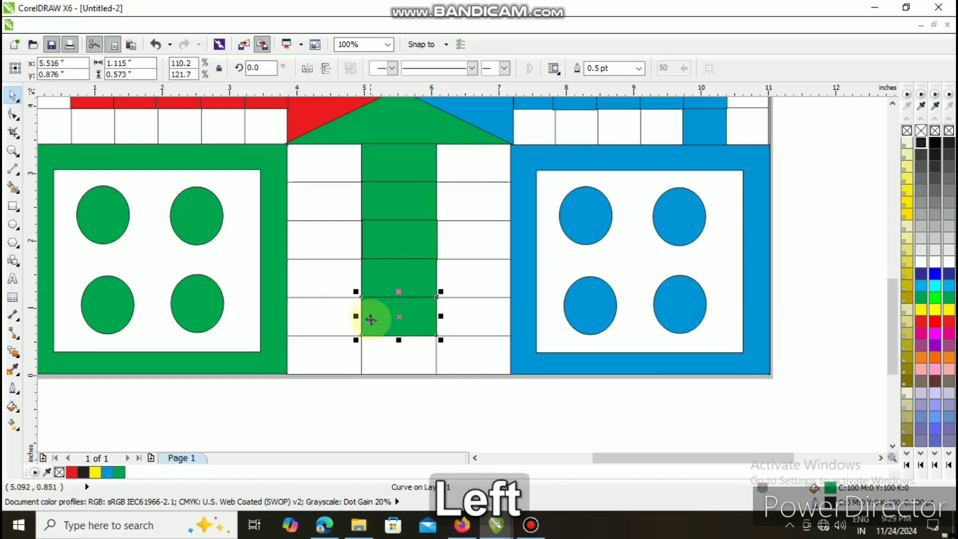
- Duplicate the lowest green rectangle and place the copy in the lower table's left-column cell directly beside it
key(ctrl+d)
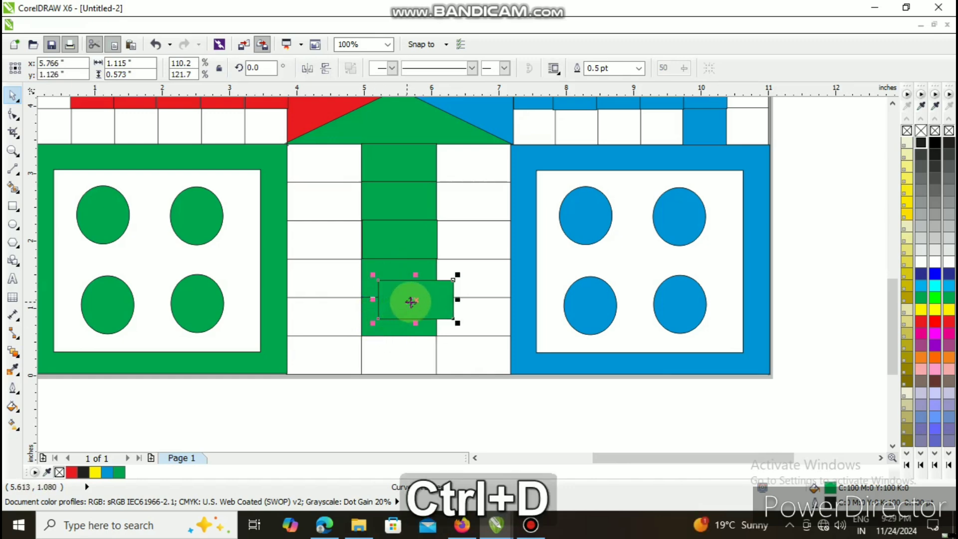
drag(415, 301, 338, 319)
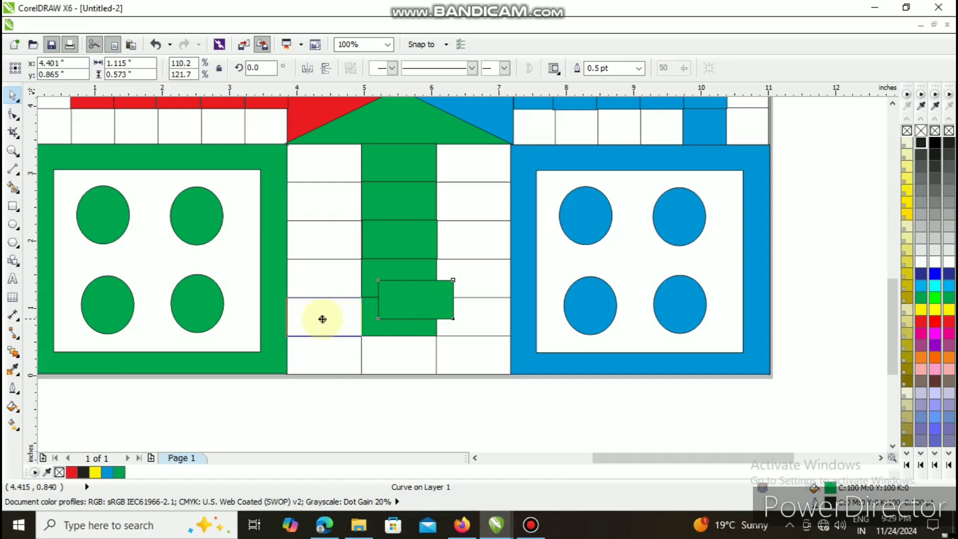
drag(324, 319, 322, 318)
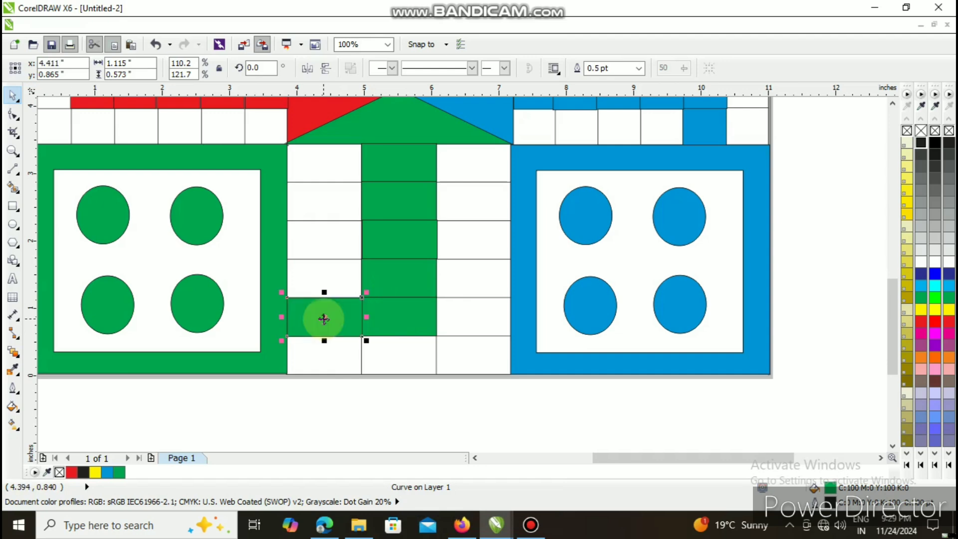
scroll(461, 308, down, 2)
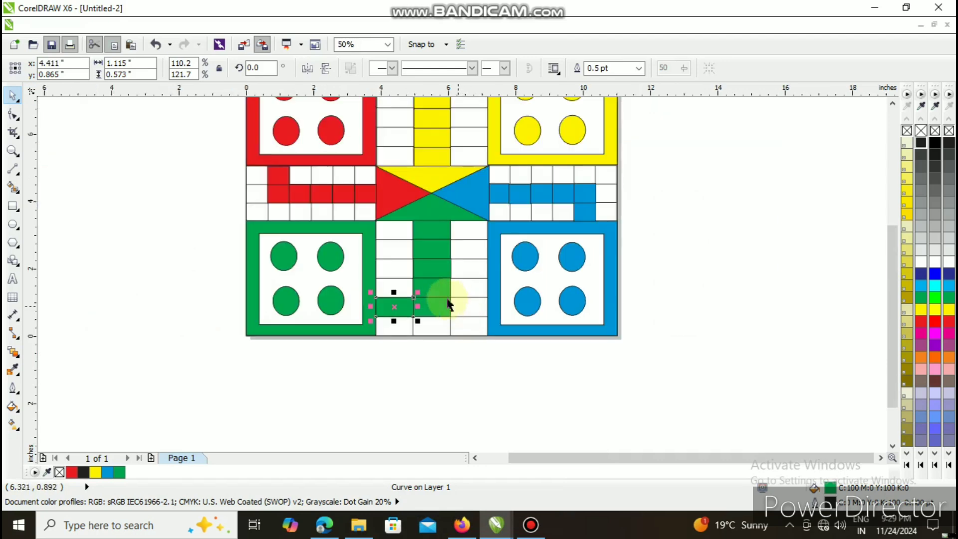
click(133, 235)
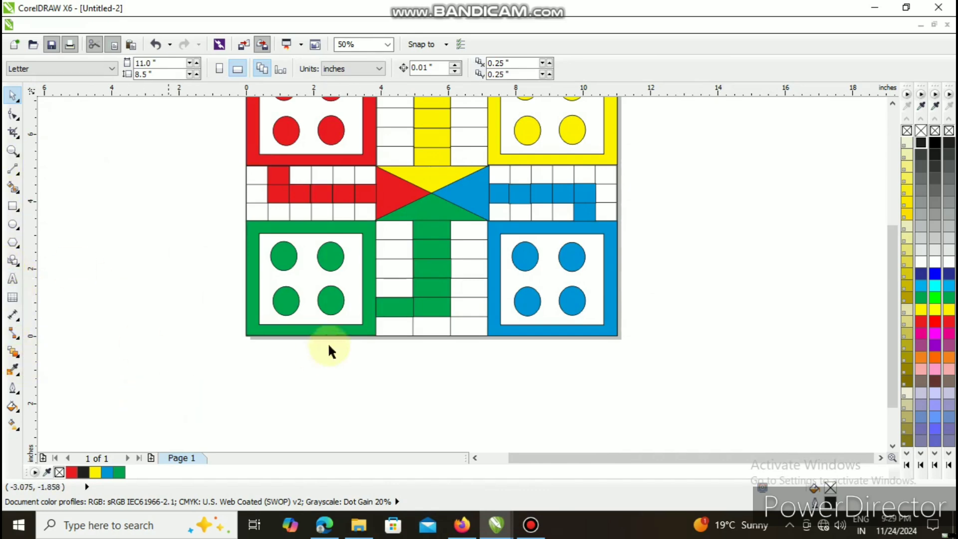
- Select all objects of the board and set their outline width to 3 pt
drag(892, 265, 891, 234)
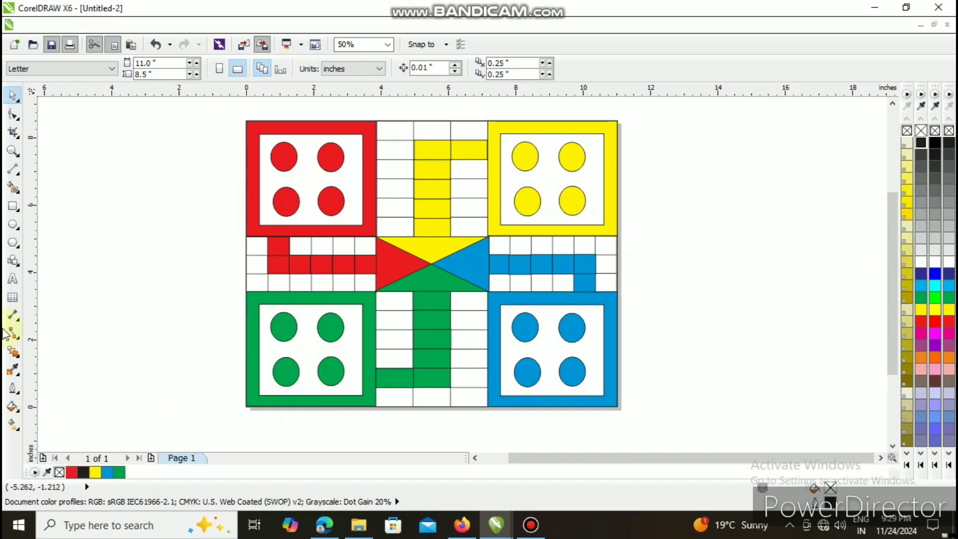
drag(225, 100, 656, 408)
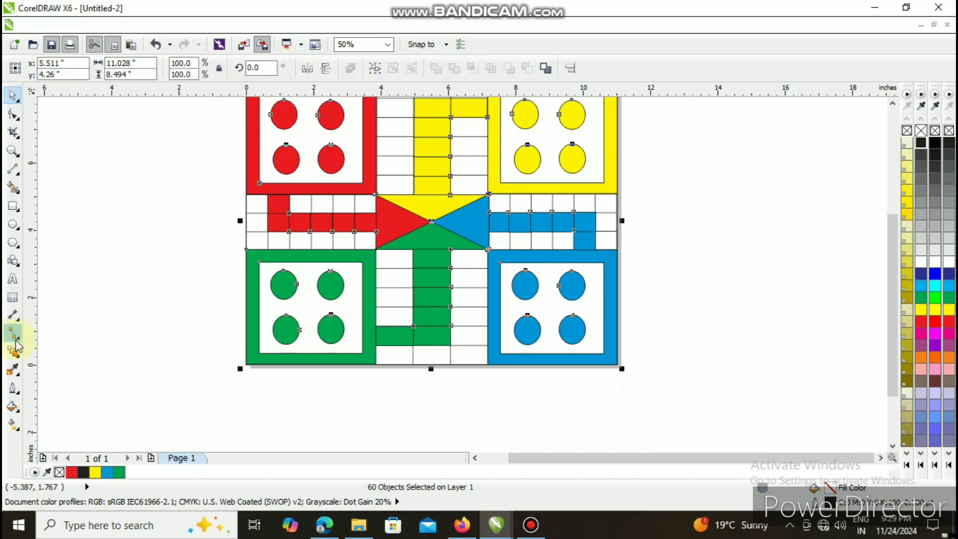
click(14, 387)
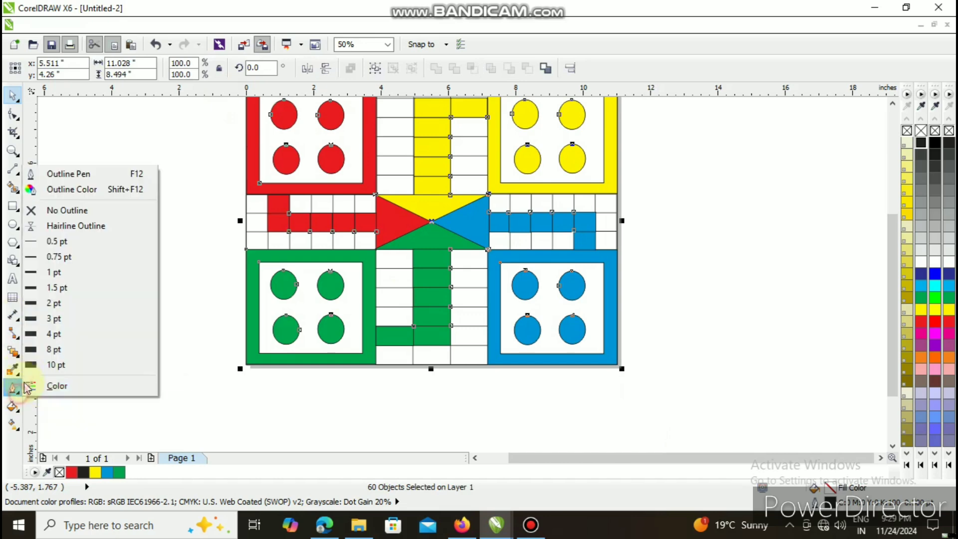
click(55, 288)
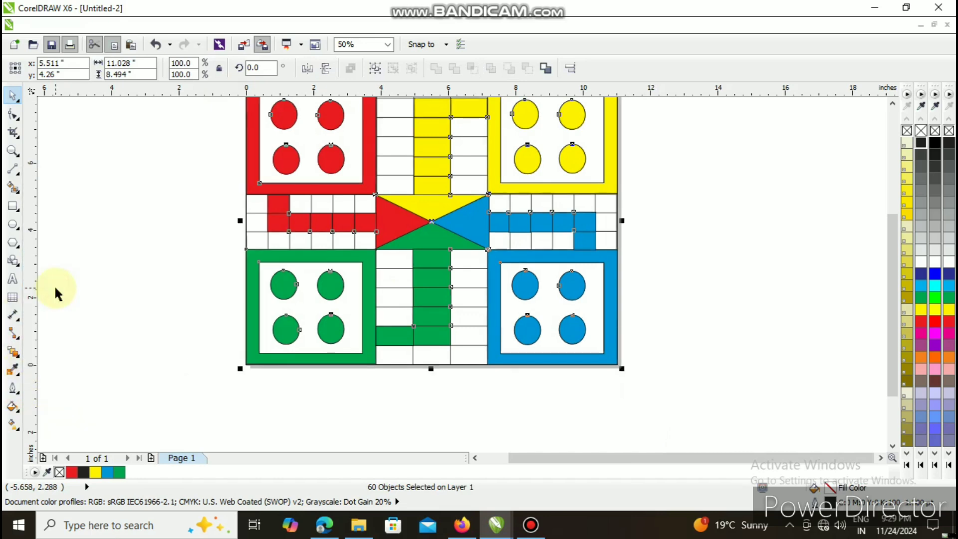
click(19, 396)
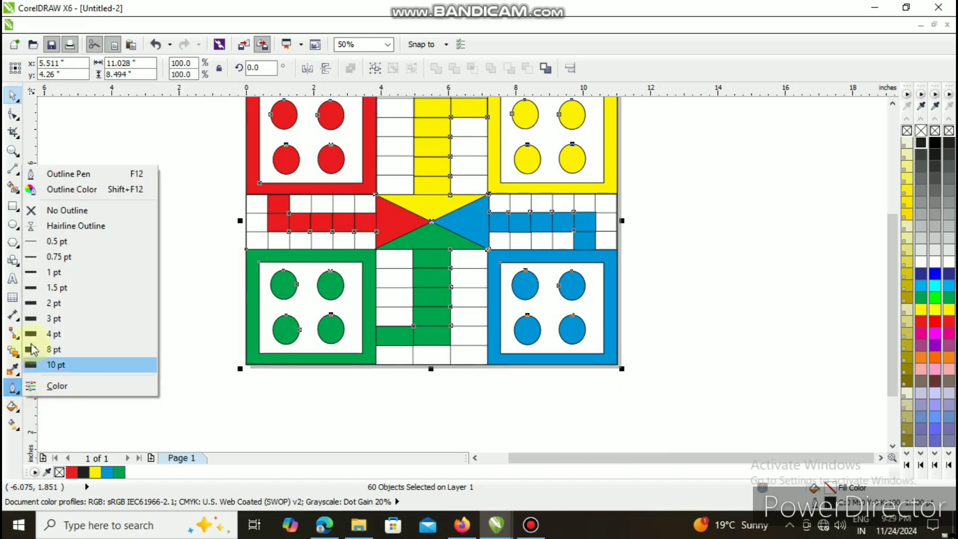
click(50, 320)
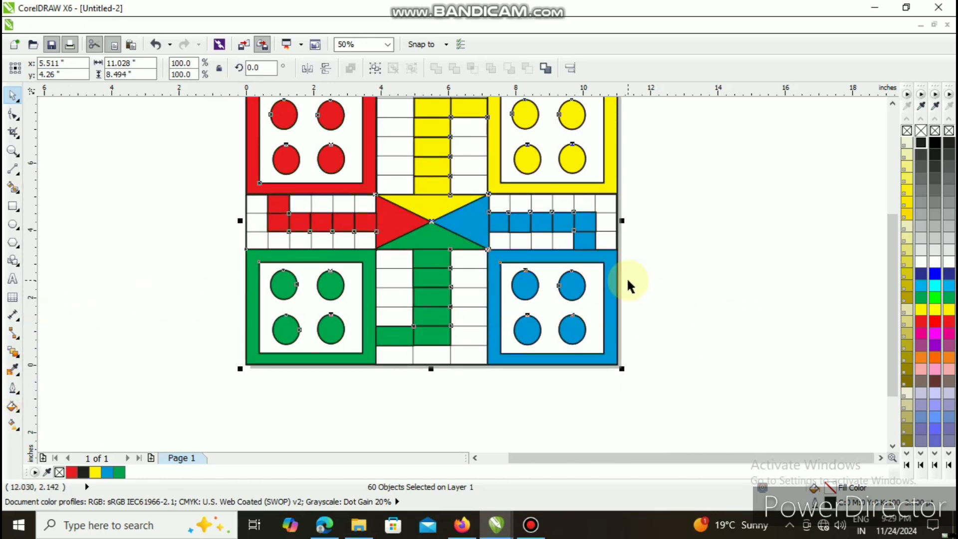
- Examine the whole board and its outlines at different magnifications with nothing selected
scroll(634, 281, down, 4)
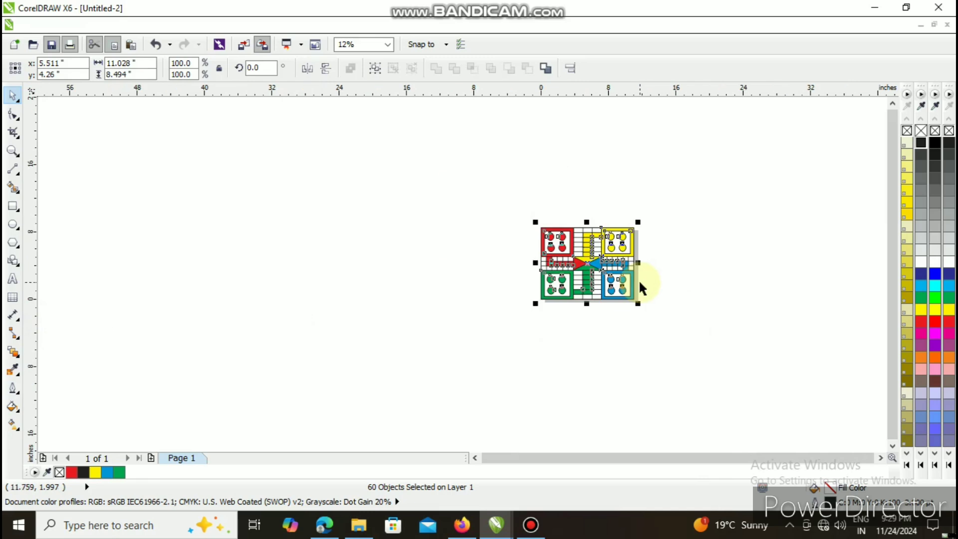
scroll(639, 282, up, 2)
scroll(639, 279, down, 2)
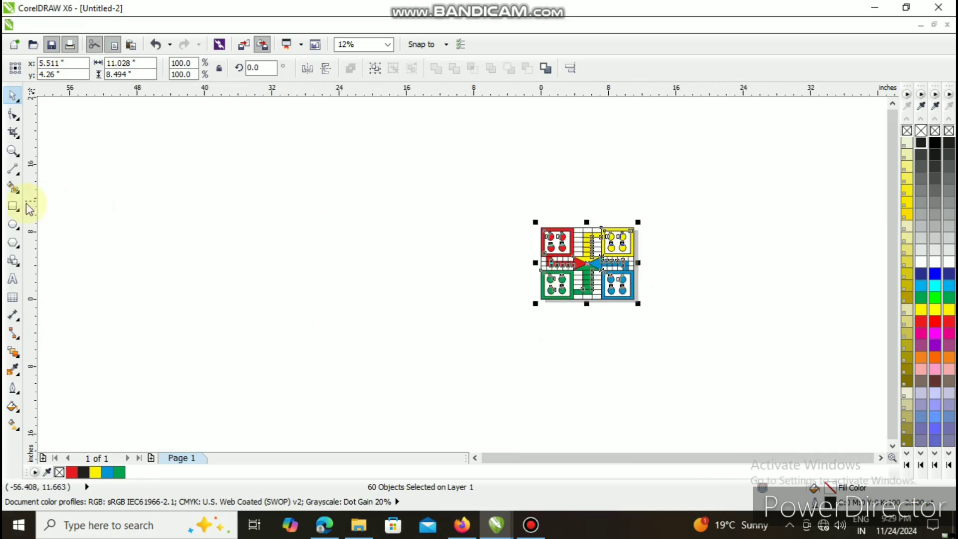
click(12, 150)
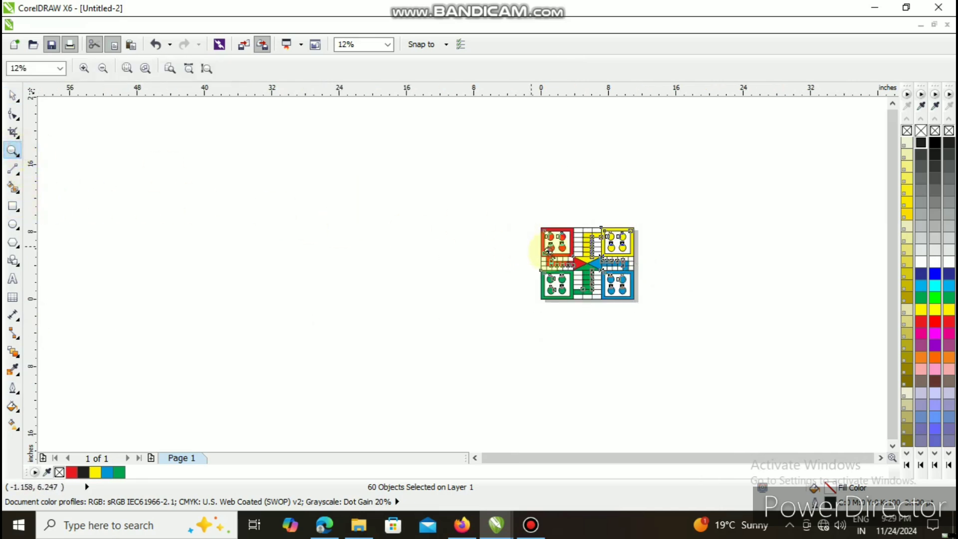
click(596, 269)
click(451, 269)
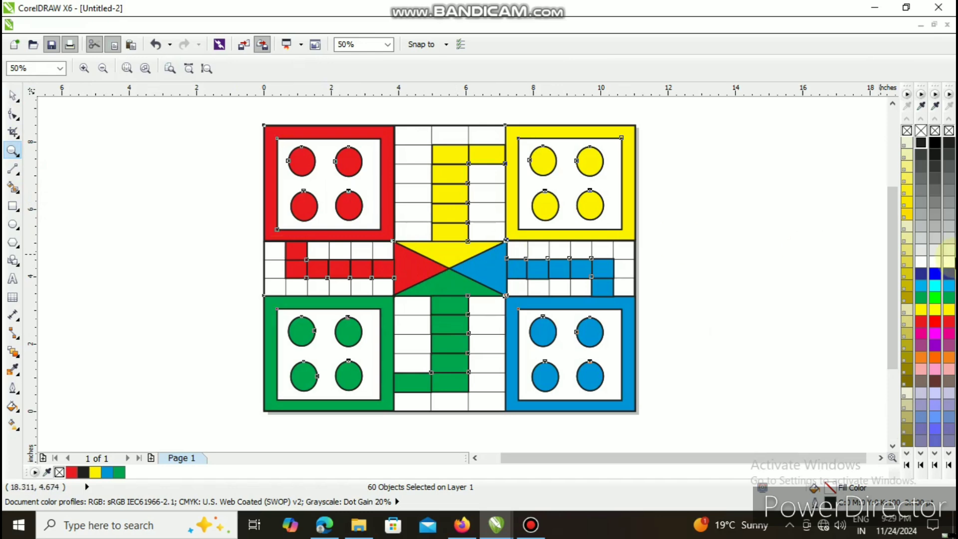
drag(894, 289, 894, 278)
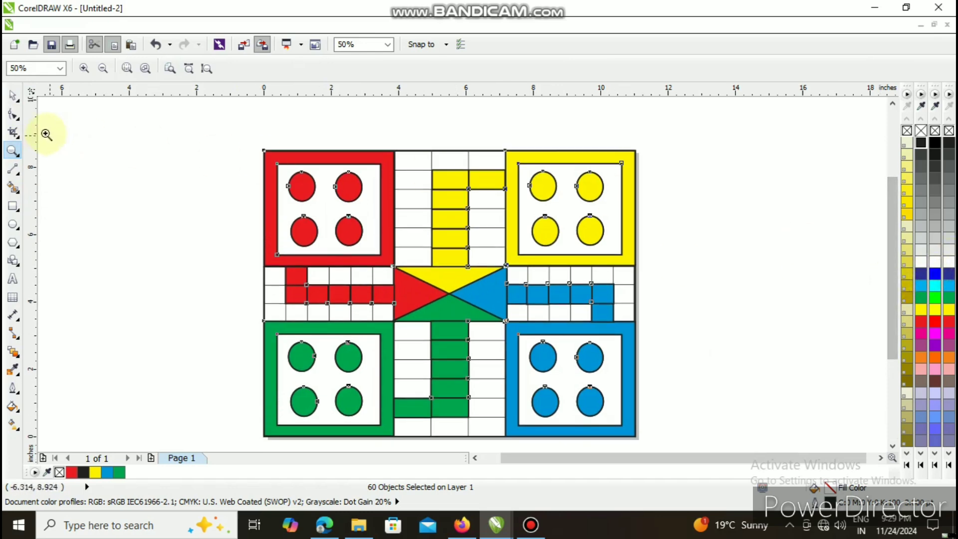
click(12, 94)
click(764, 240)
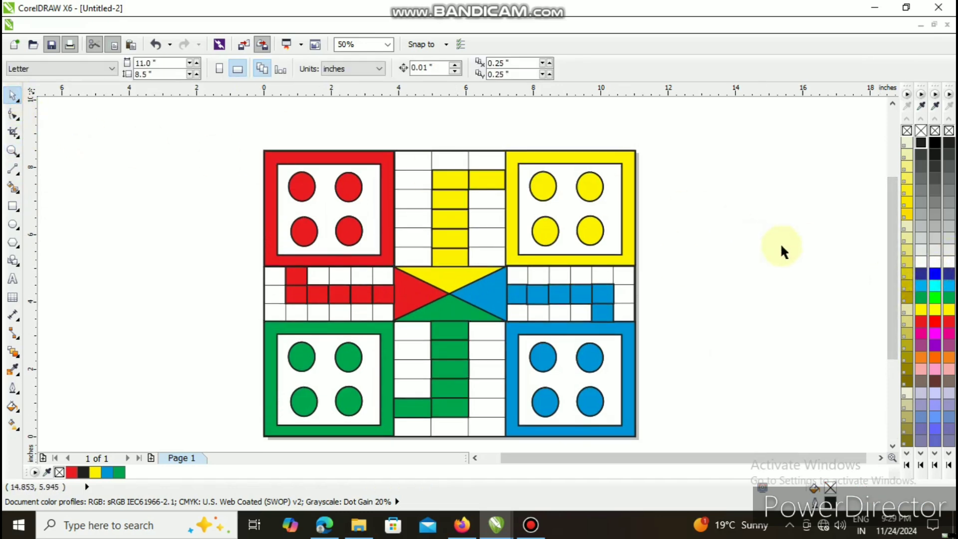
scroll(893, 344, down, 2)
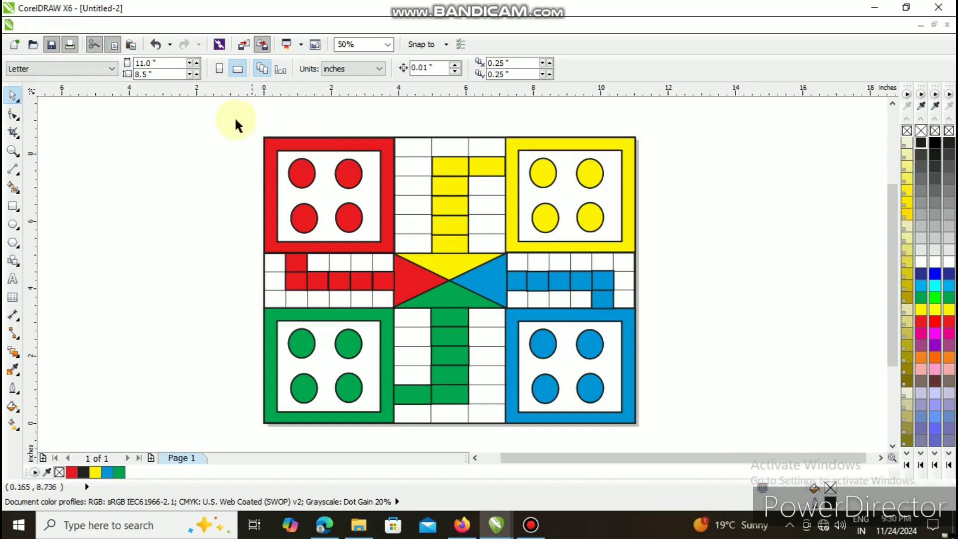
- Resize the whole board to about 10.568 by 9.077 inches and move it so its centre sits at about 5.741, 4.198 inches
drag(228, 118, 684, 436)
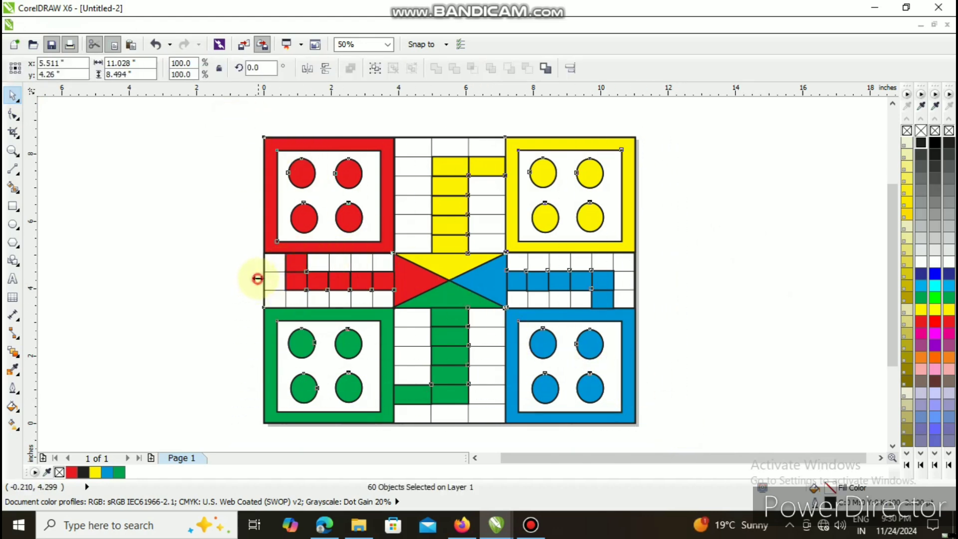
drag(257, 279, 272, 280)
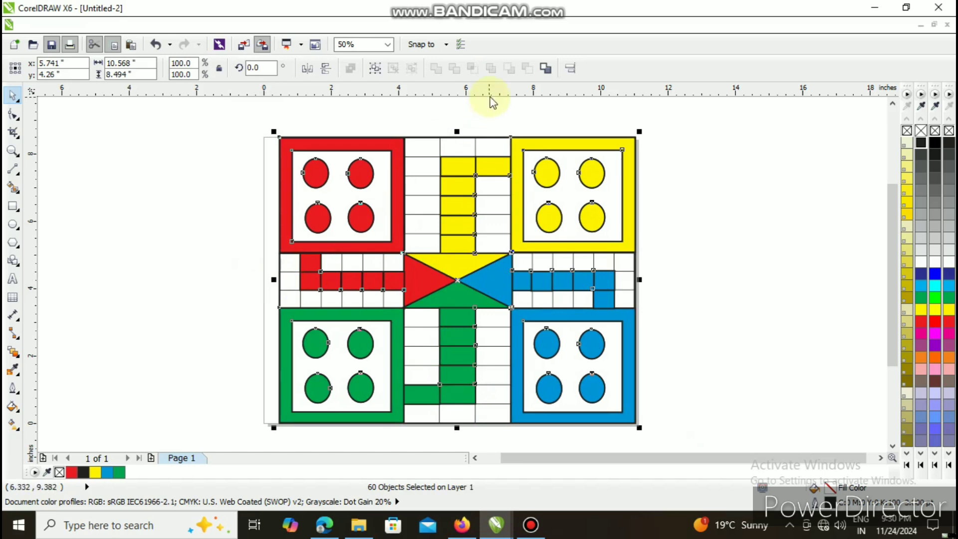
drag(456, 128, 458, 110)
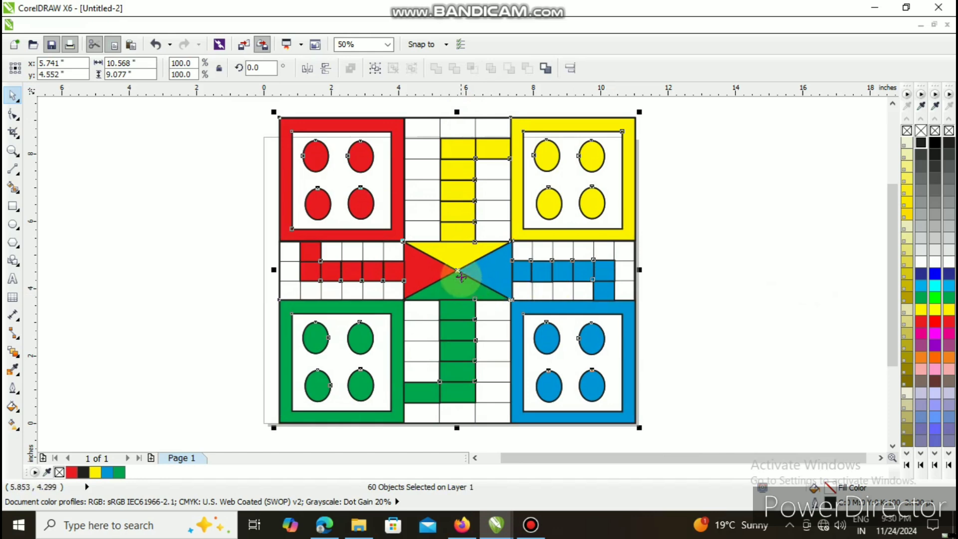
drag(459, 274, 453, 285)
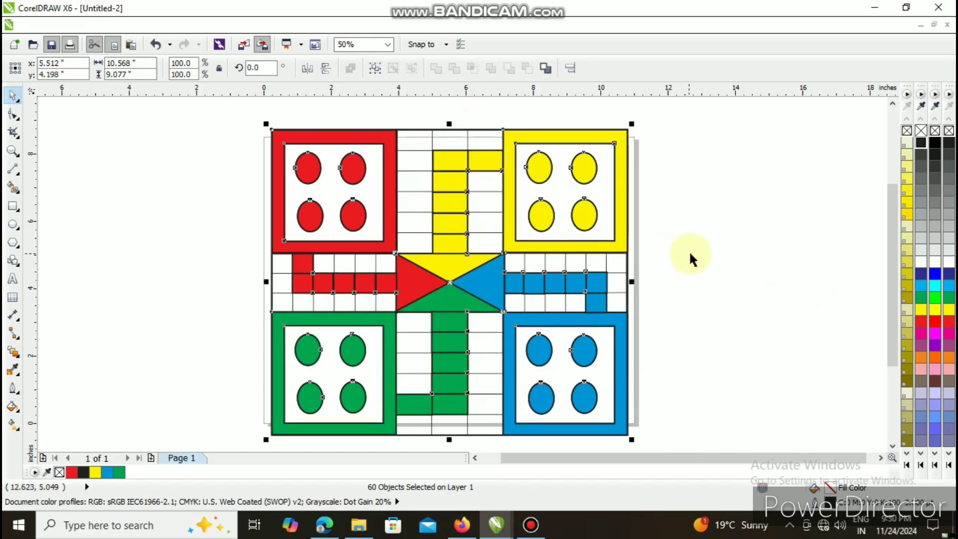
drag(599, 269, 606, 269)
click(696, 255)
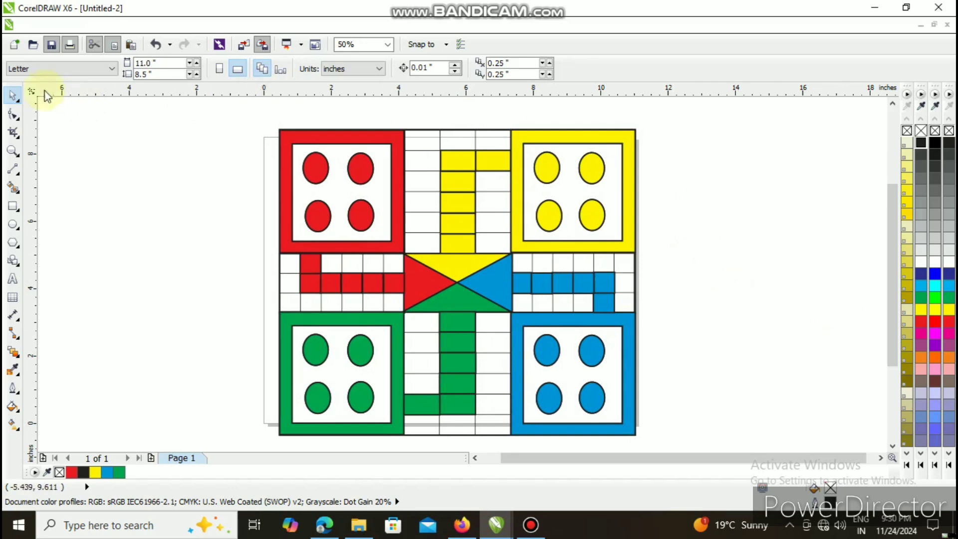
- Group all objects of the board and set the group's outline width to 3 pt
drag(242, 115, 687, 439)
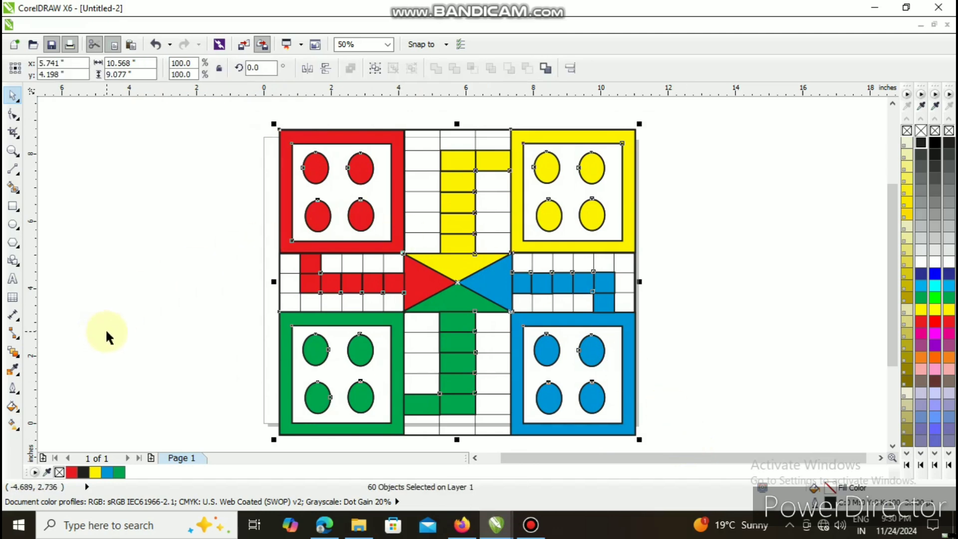
key(ctrl+g)
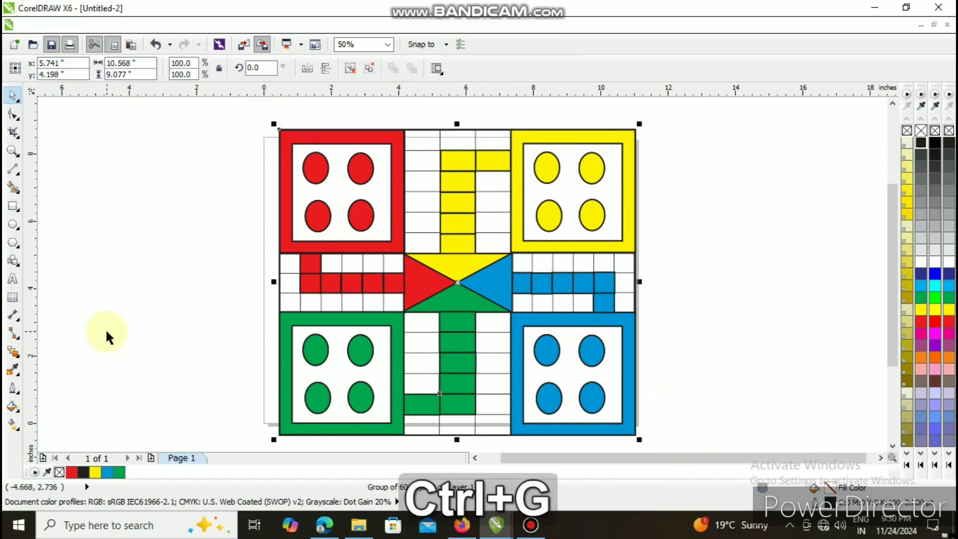
click(14, 389)
click(37, 300)
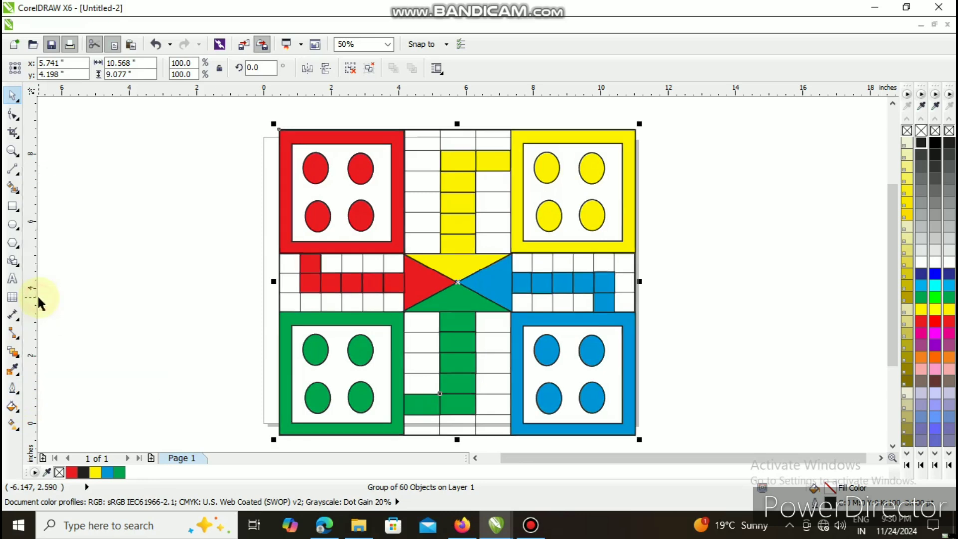
click(13, 389)
click(50, 318)
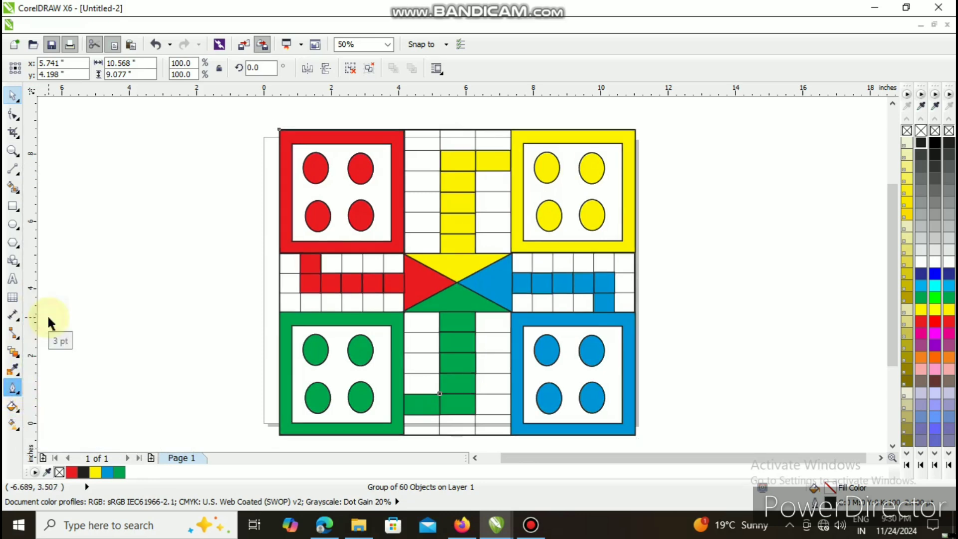
click(721, 322)
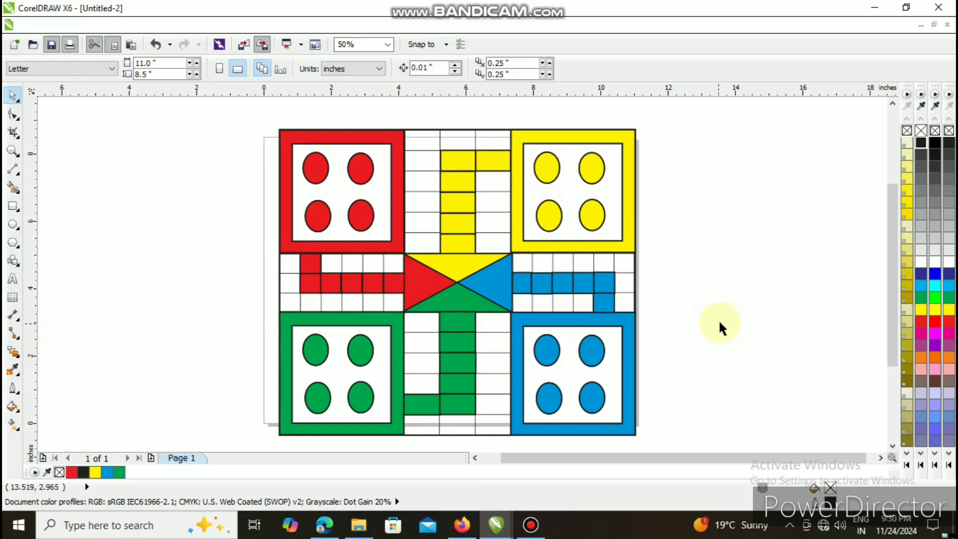